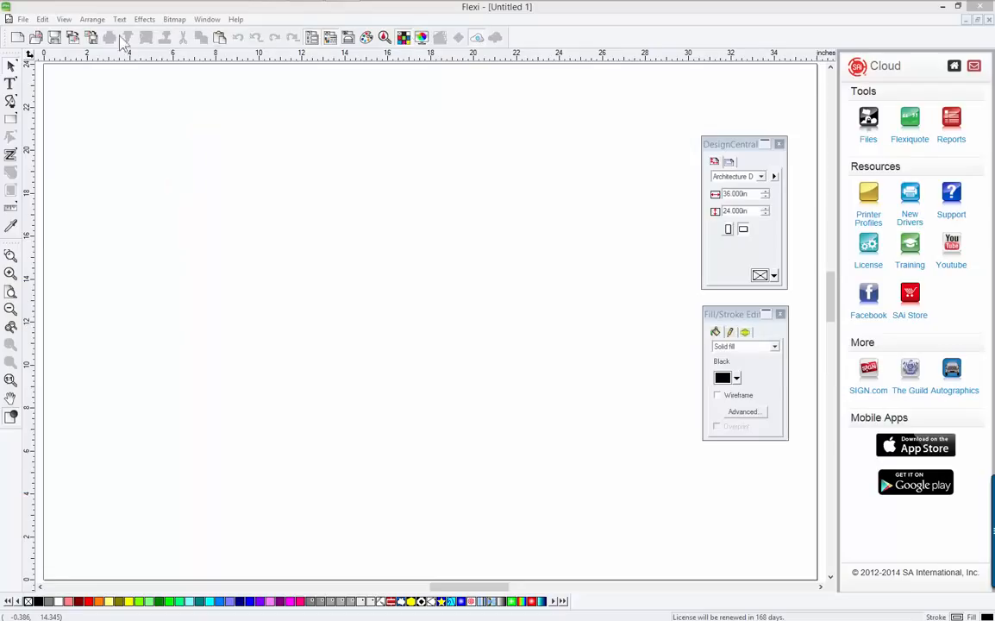
pyautogui.click(480, 40)
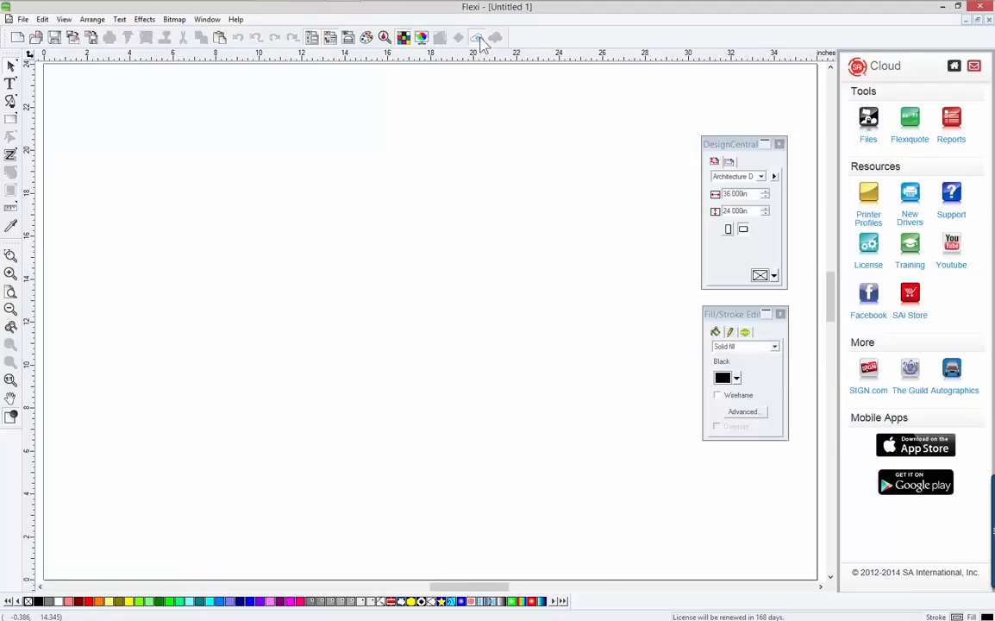
pyautogui.click(480, 39)
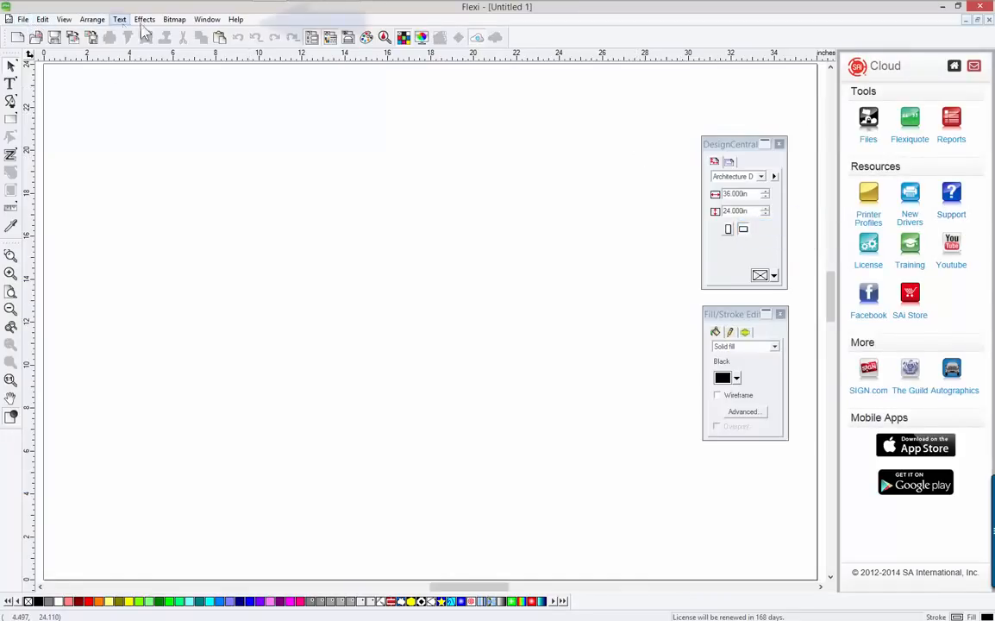
pyautogui.click(24, 19)
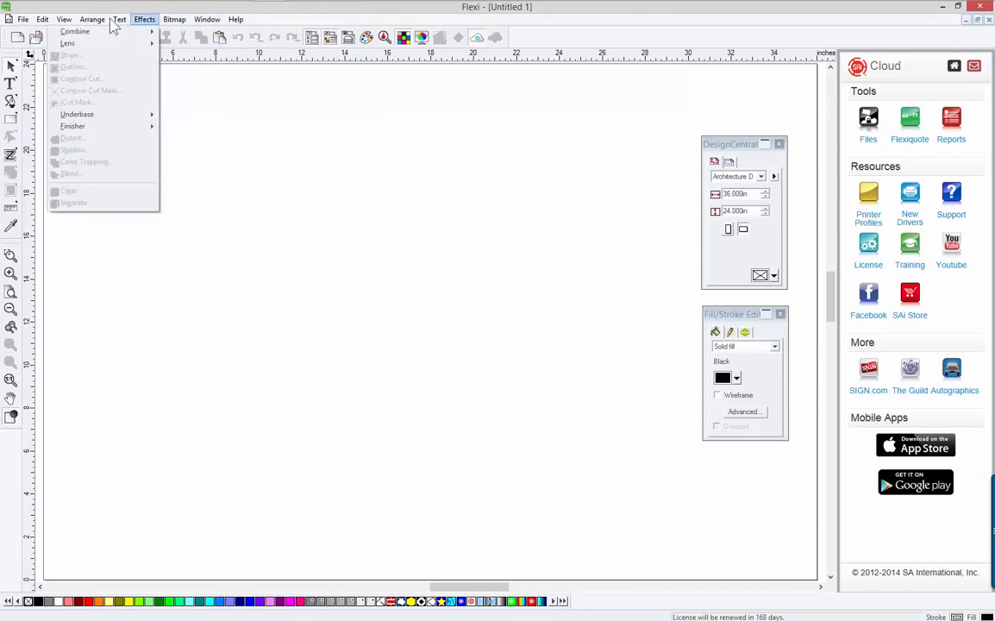
pyautogui.moveTo(26, 24)
pyautogui.click(547, 34)
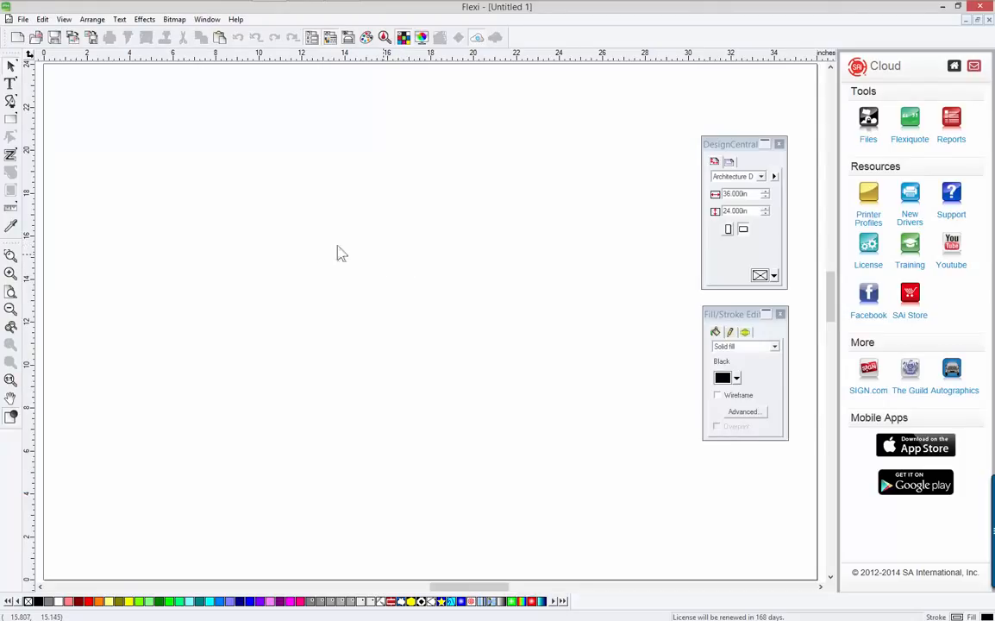
# - Switch the workspace to the Adobe interface layout
pyautogui.click(23, 20)
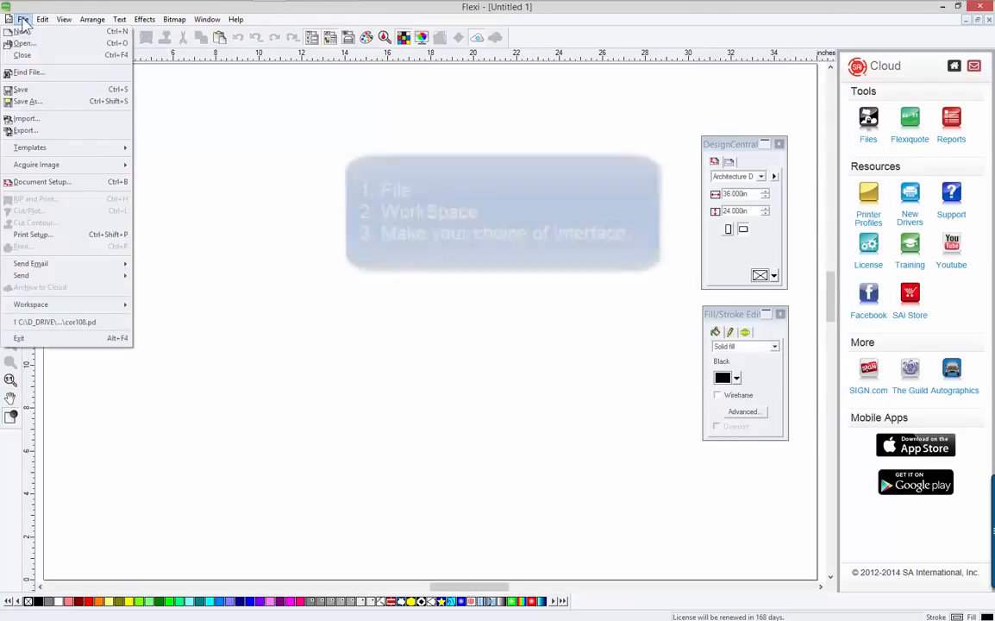
pyautogui.moveTo(107, 308)
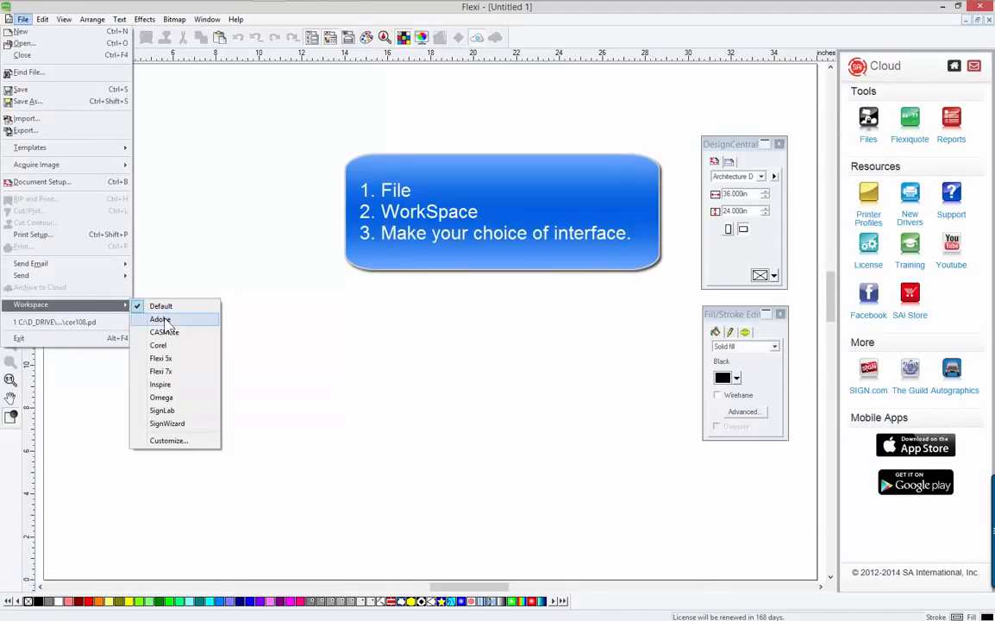
pyautogui.click(161, 319)
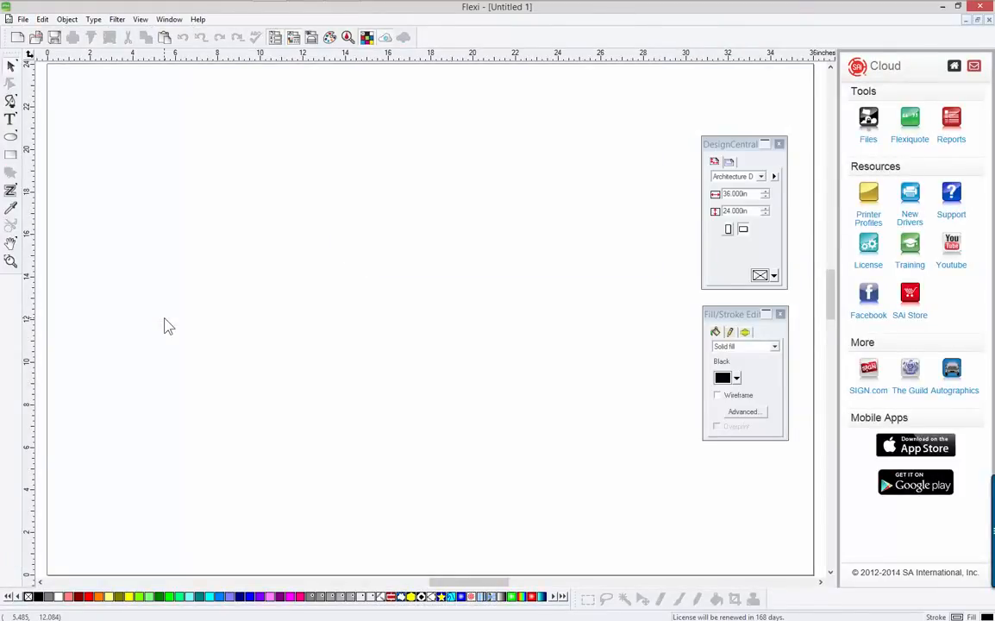
# - Change the workspace to the Omega interface layout
pyautogui.click(23, 19)
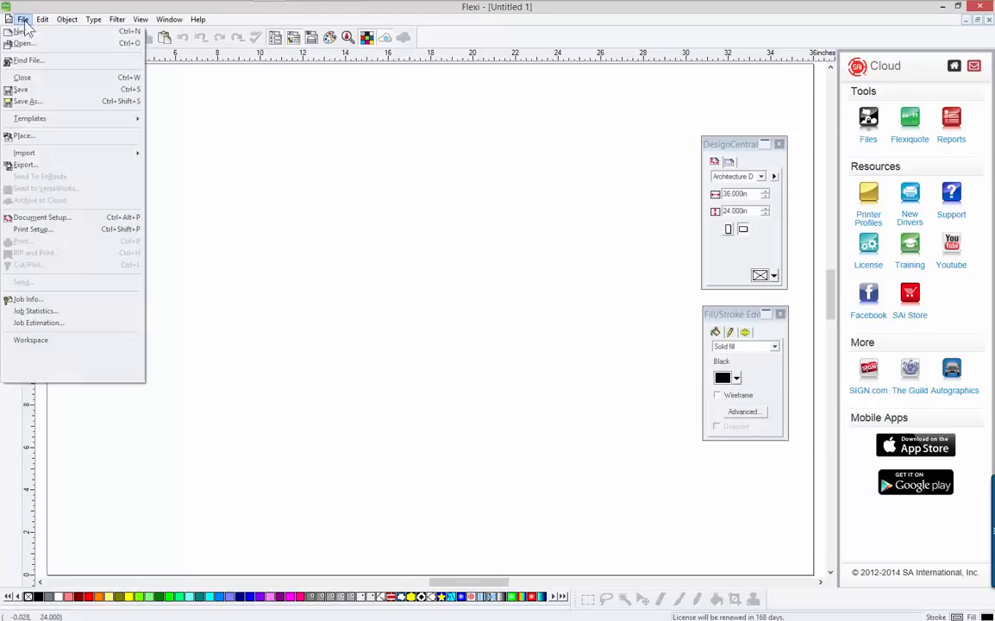
pyautogui.moveTo(95, 344)
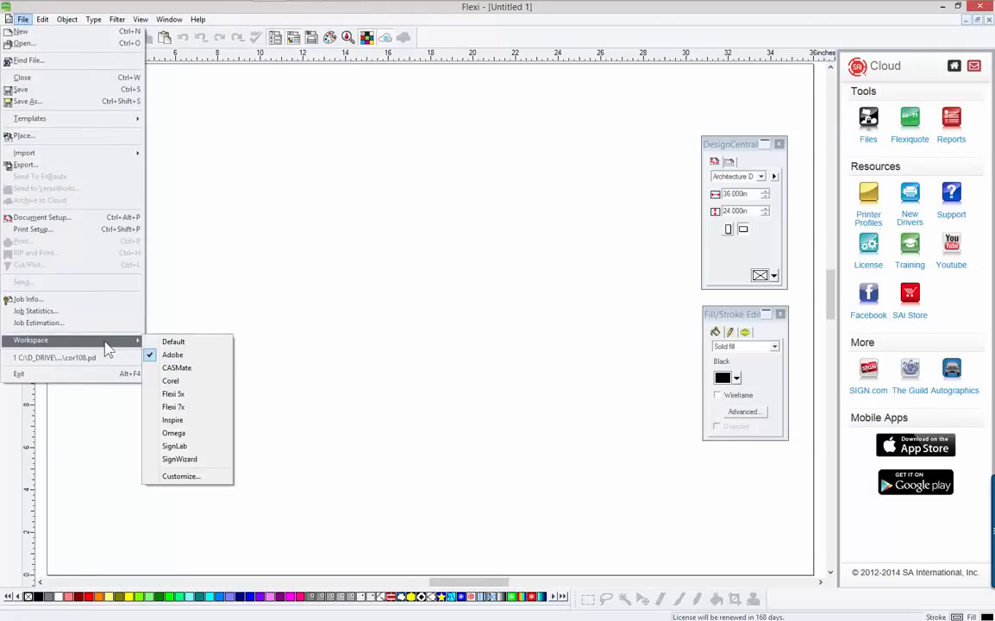
pyautogui.click(171, 433)
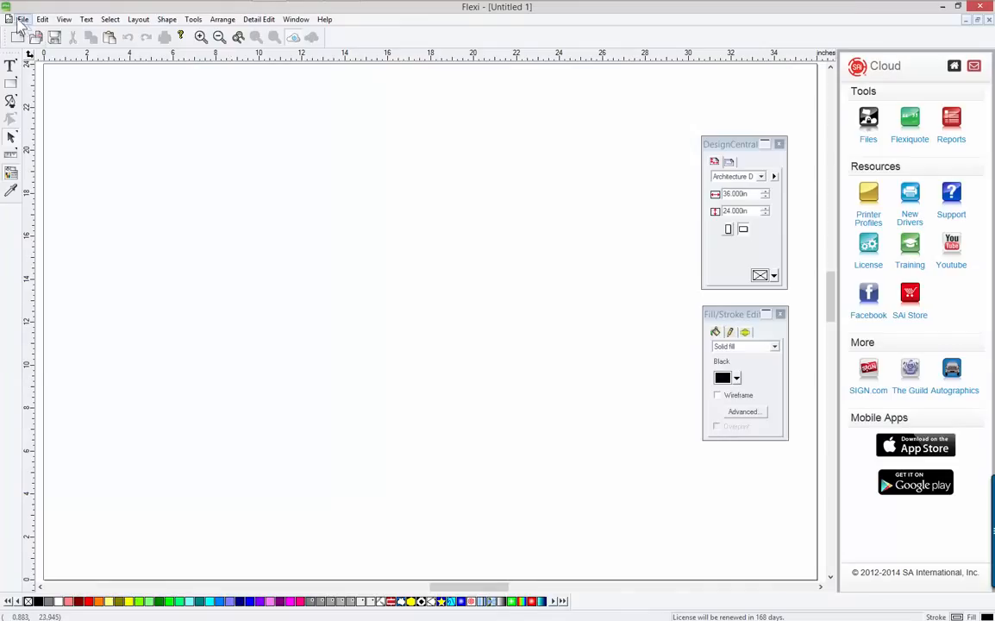
# - Change the workspace to the Corel interface layout
pyautogui.click(23, 19)
pyautogui.moveTo(102, 328)
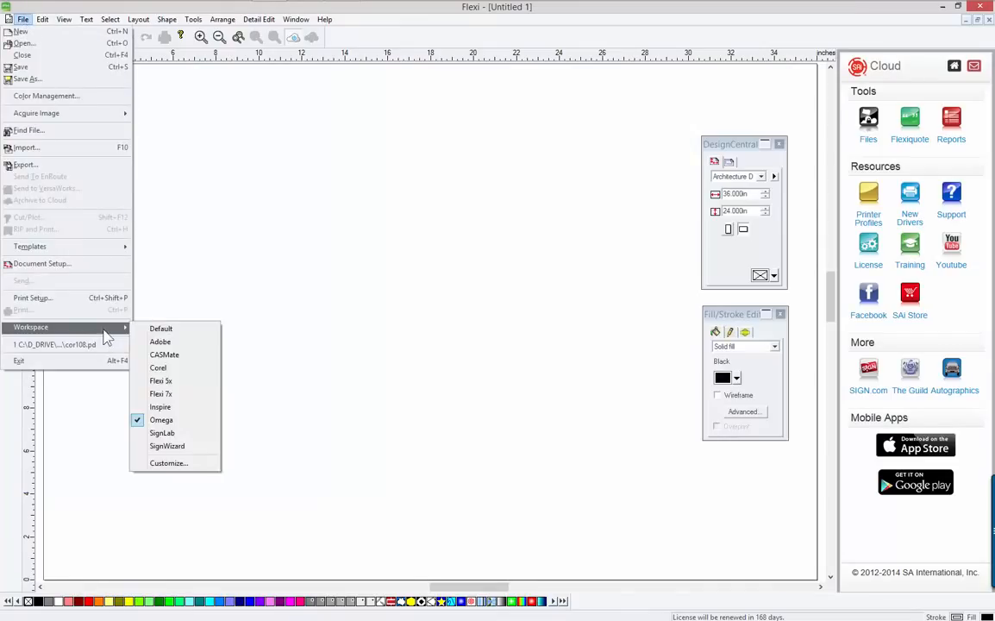
pyautogui.click(169, 369)
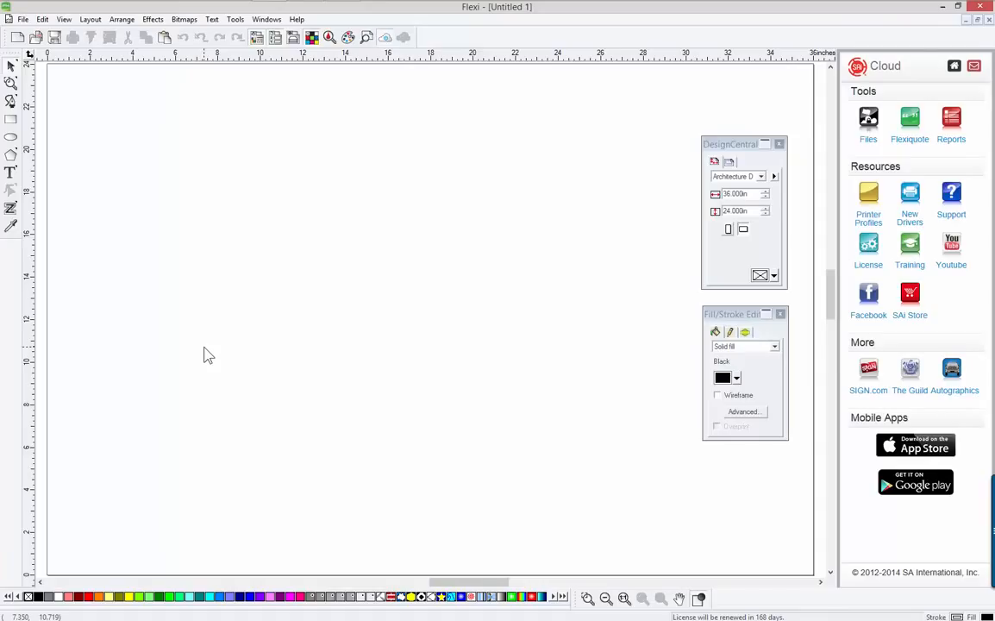
# - Restore the Default workspace layout
pyautogui.click(23, 18)
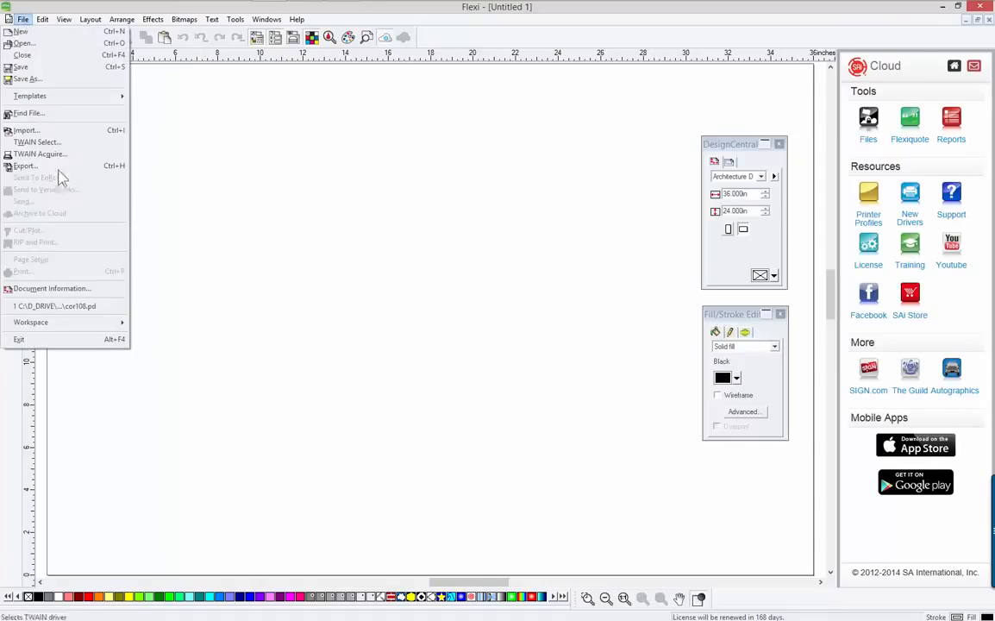
pyautogui.moveTo(116, 321)
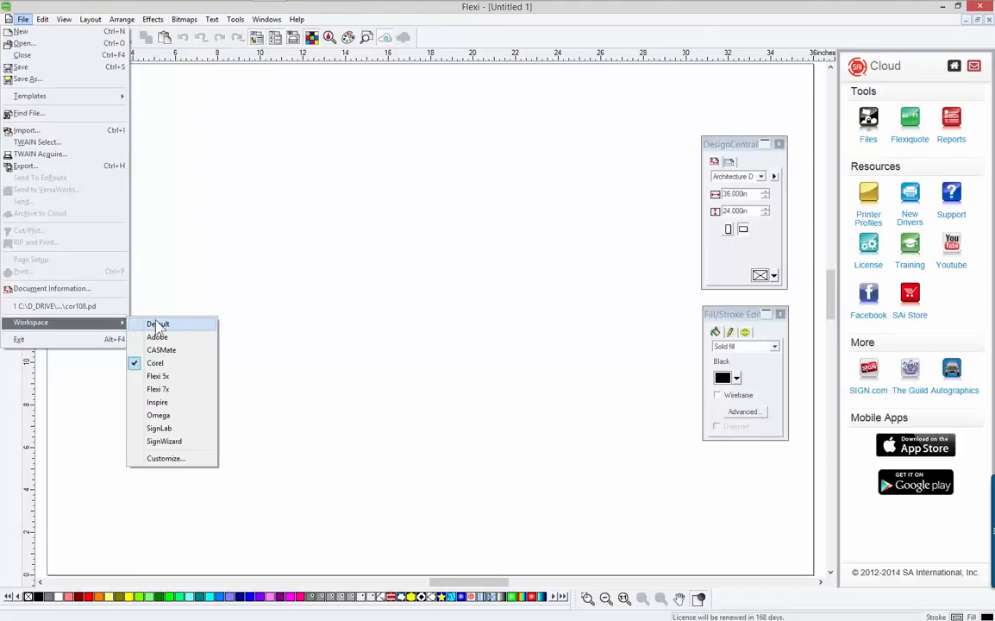
pyautogui.click(157, 325)
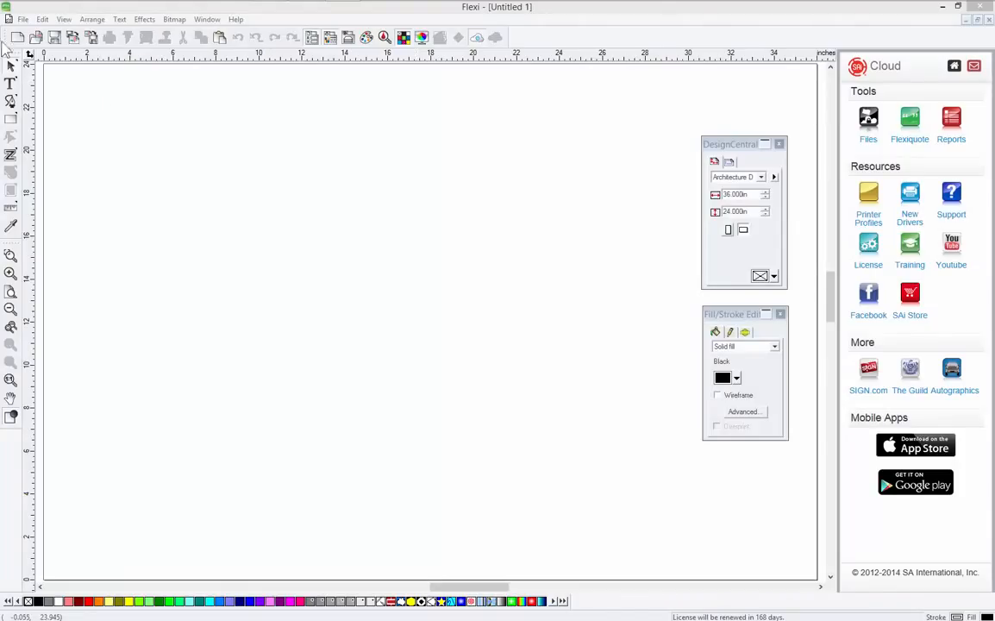
# - Start opening a file from the Demo Files folder and restrict the file type to JPEG Bitmap (*.JPG;*.JPEG)
pyautogui.click(23, 20)
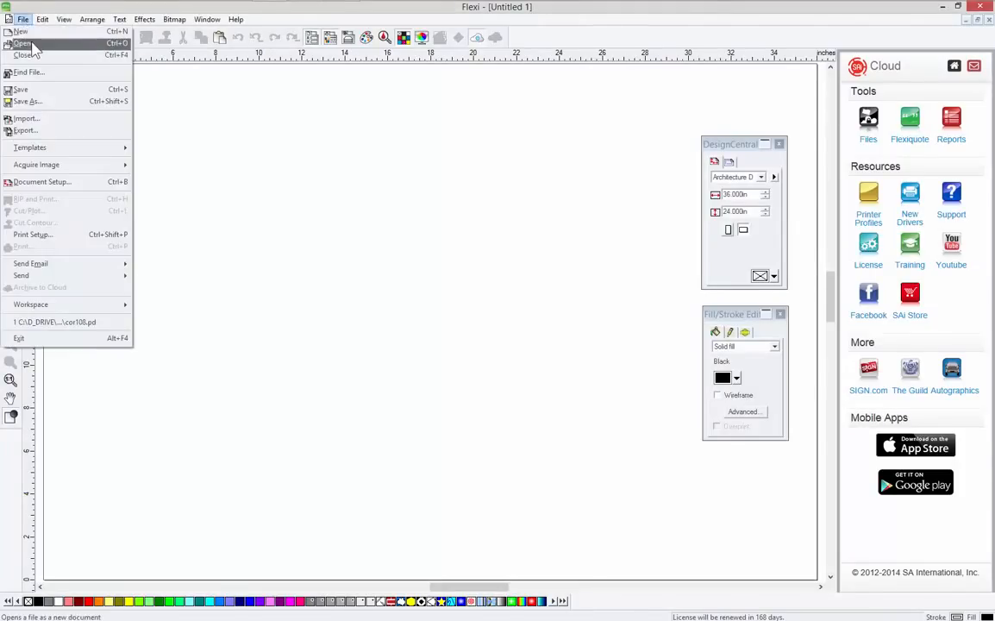
pyautogui.click(205, 113)
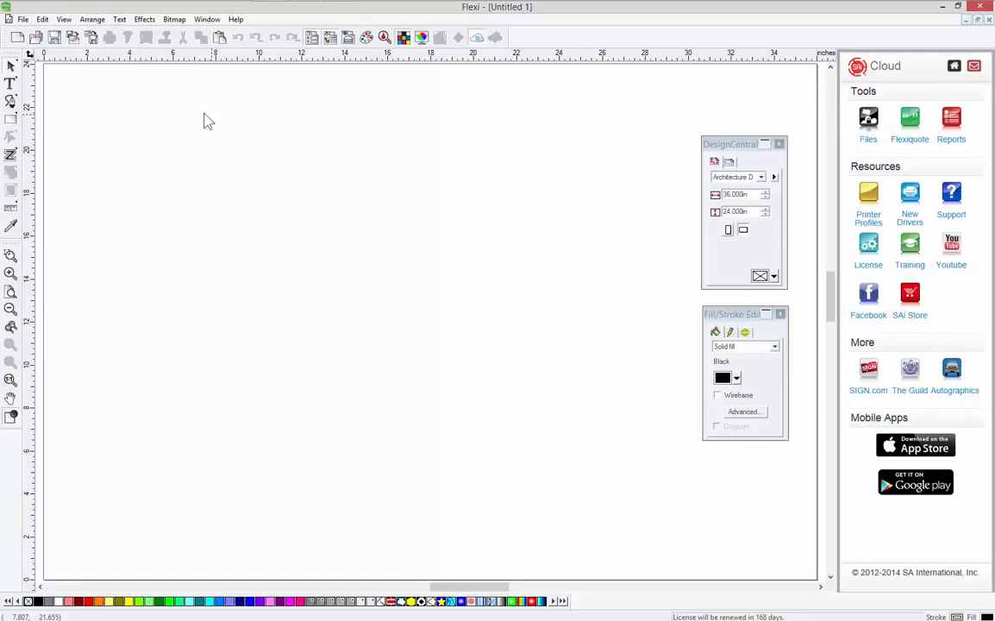
pyautogui.click(37, 41)
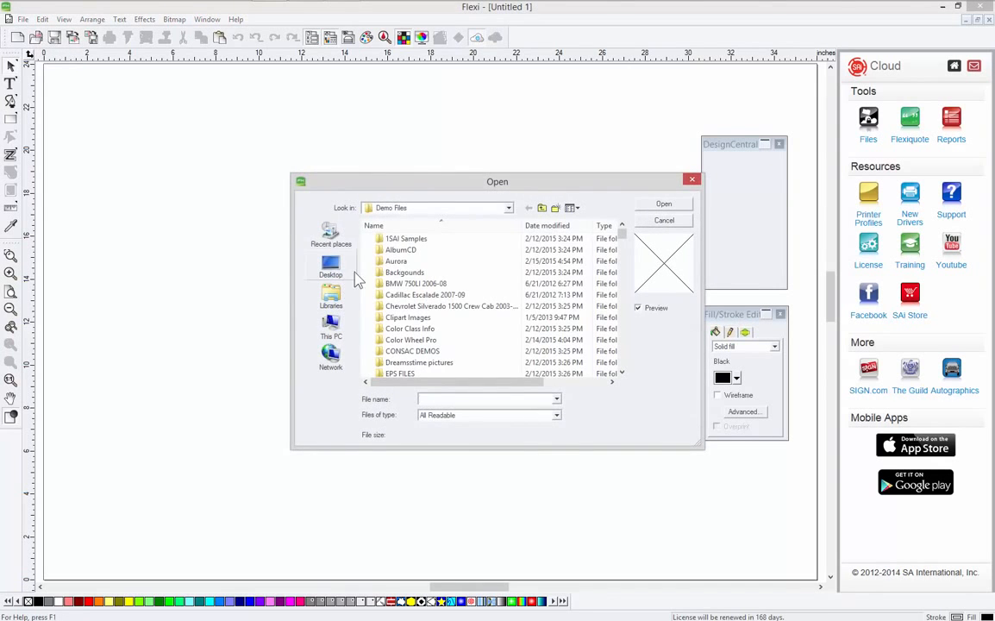
pyautogui.moveTo(392, 181); pyautogui.dragTo(281, 113)
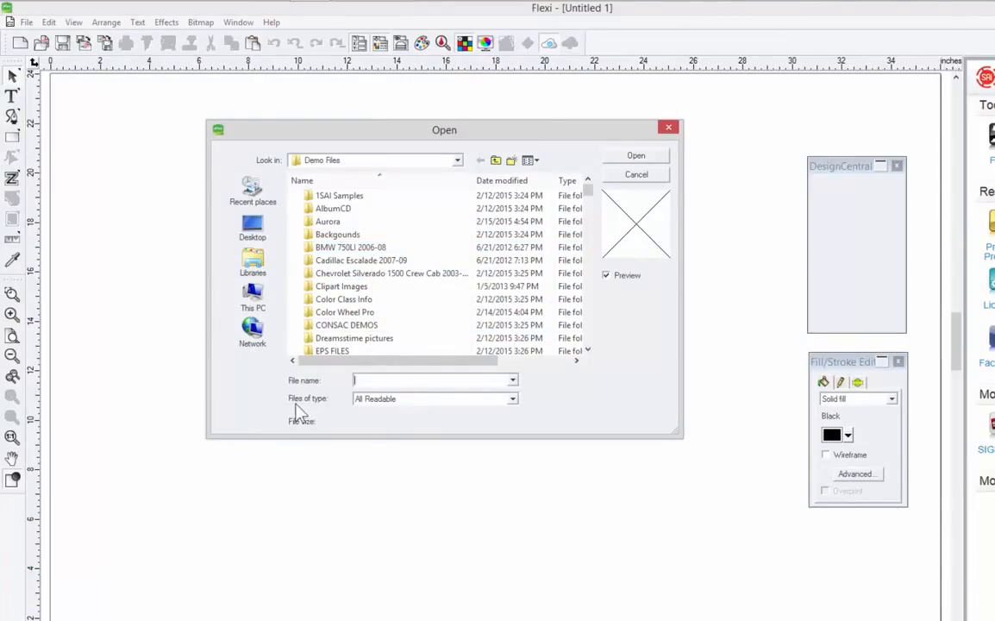
pyautogui.click(512, 399)
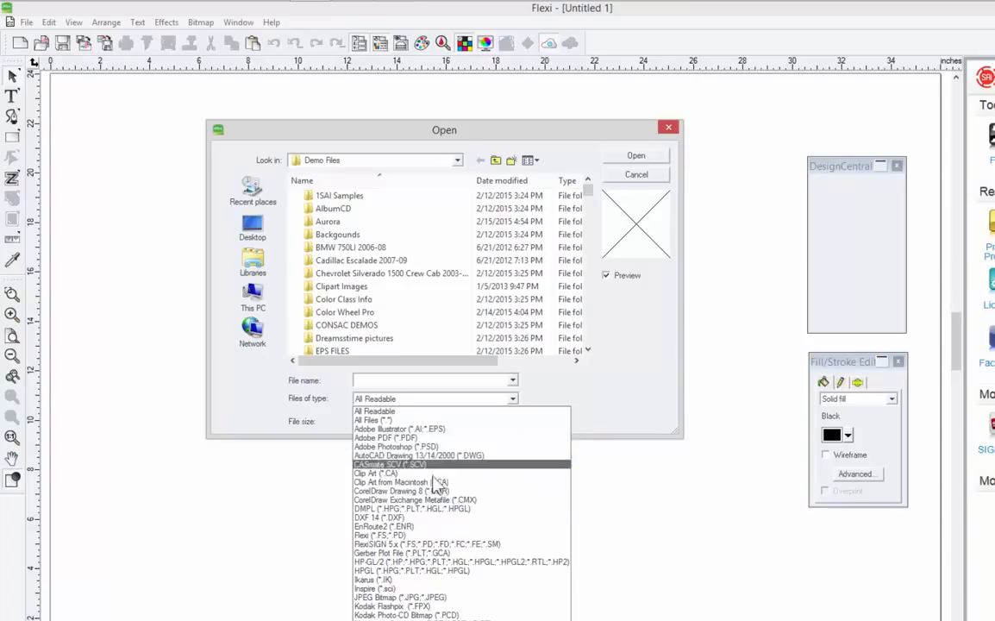
pyautogui.click(405, 598)
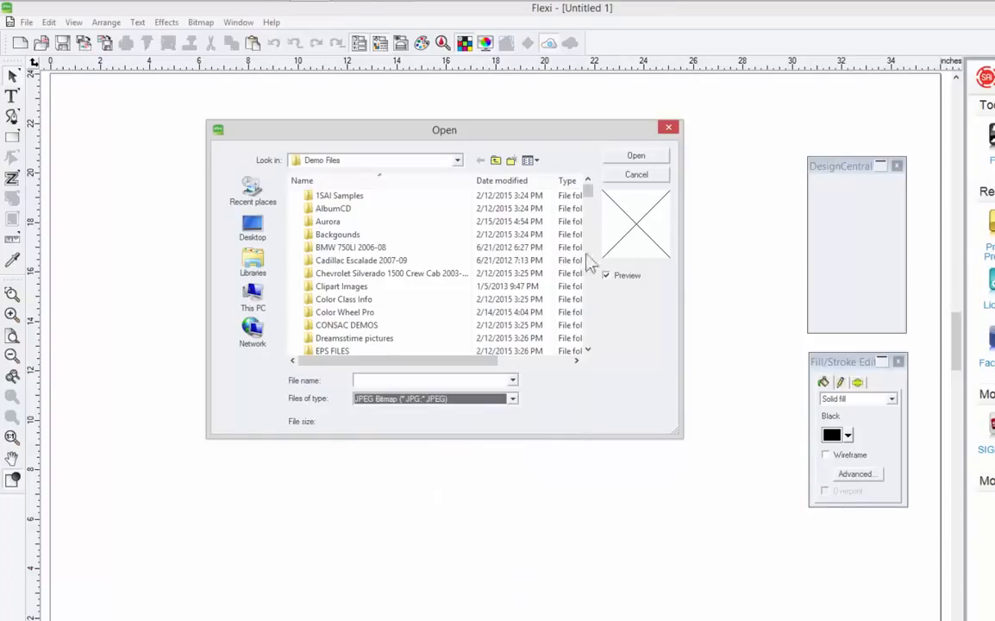
# - Look through the JPEG files in Demo Files and the available file types, and close the dialog without opening a file
pyautogui.moveTo(588, 186); pyautogui.dragTo(584, 265)
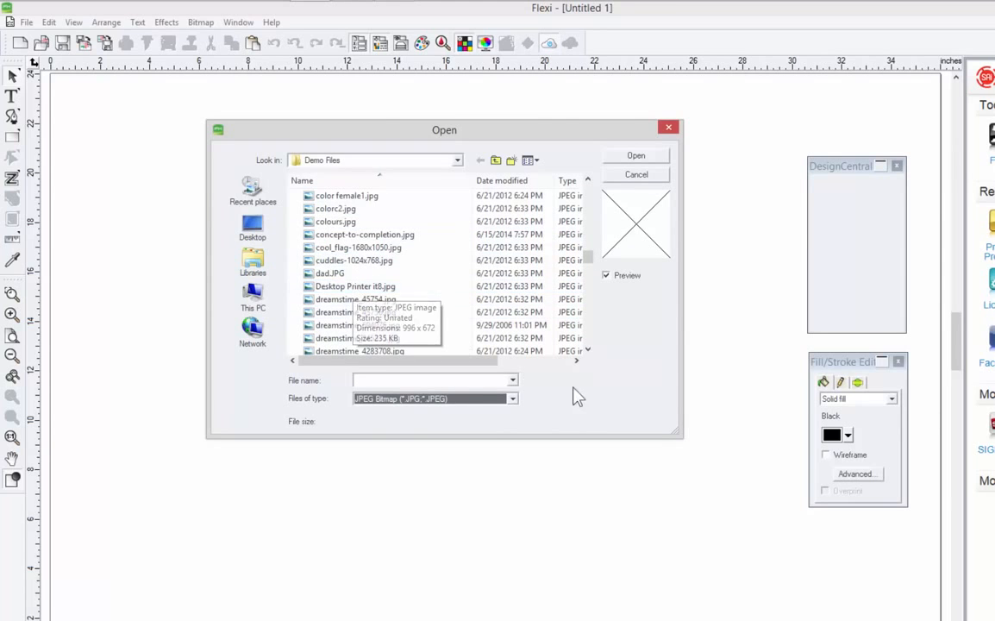
pyautogui.click(512, 400)
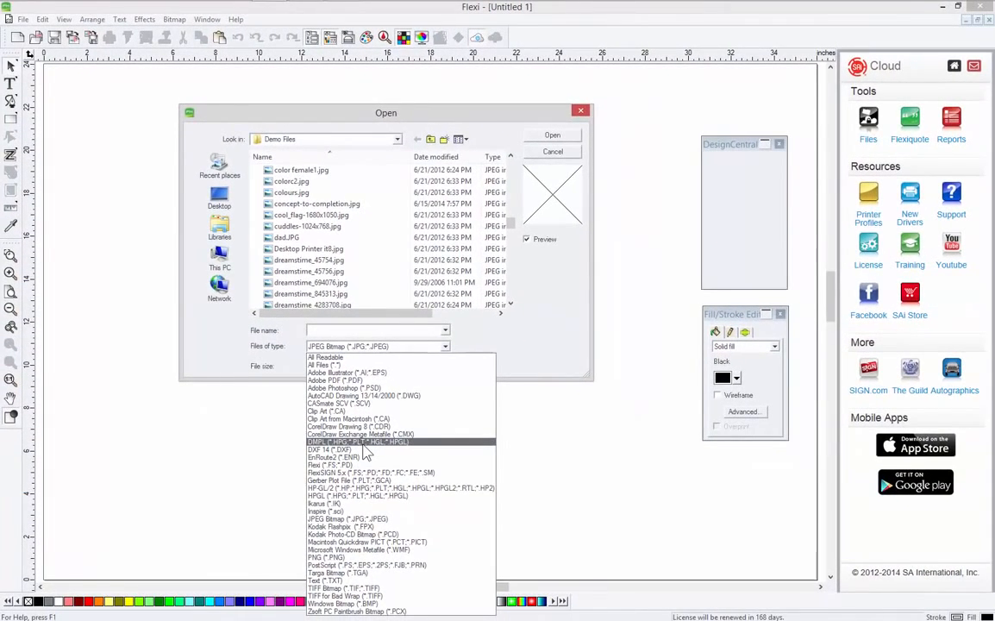
pyautogui.click(567, 341)
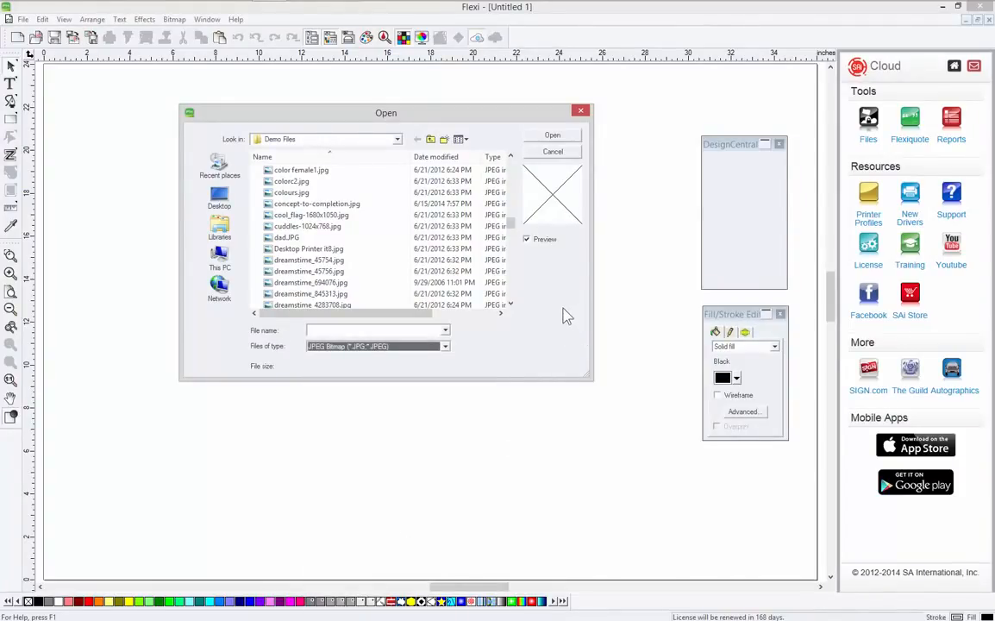
pyautogui.click(560, 152)
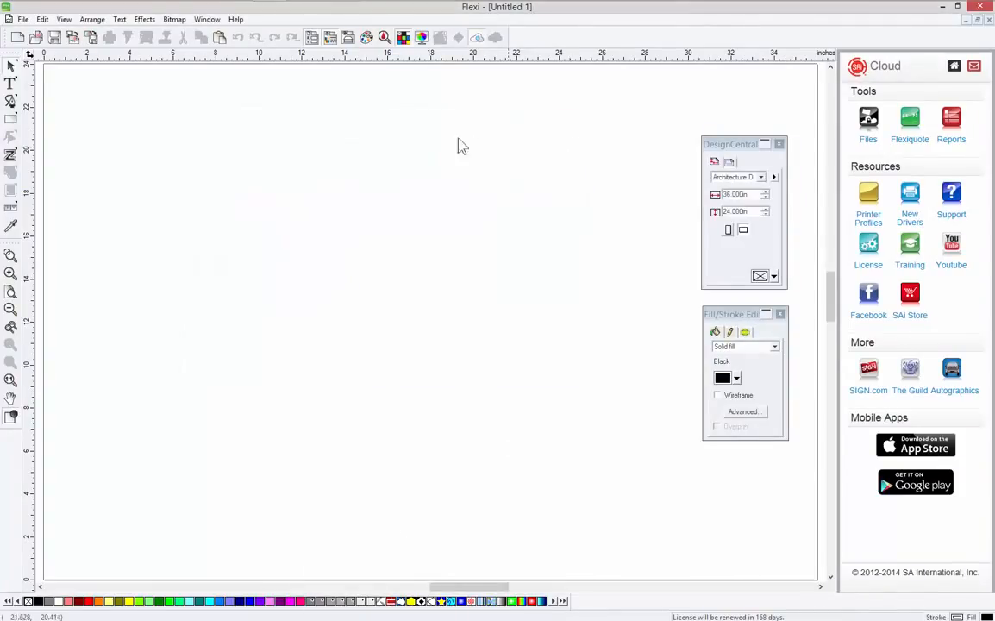
# - Open the online Flexi help in the browser and display the "Appendix - Supported File Formats" topic
pyautogui.click(234, 20)
pyautogui.click(210, 34)
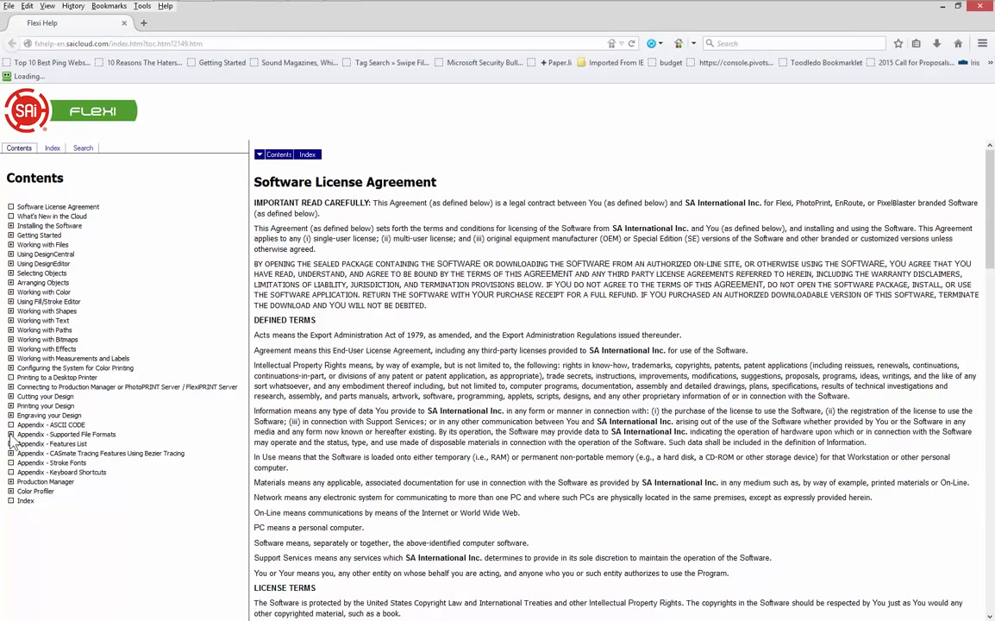
pyautogui.click(39, 436)
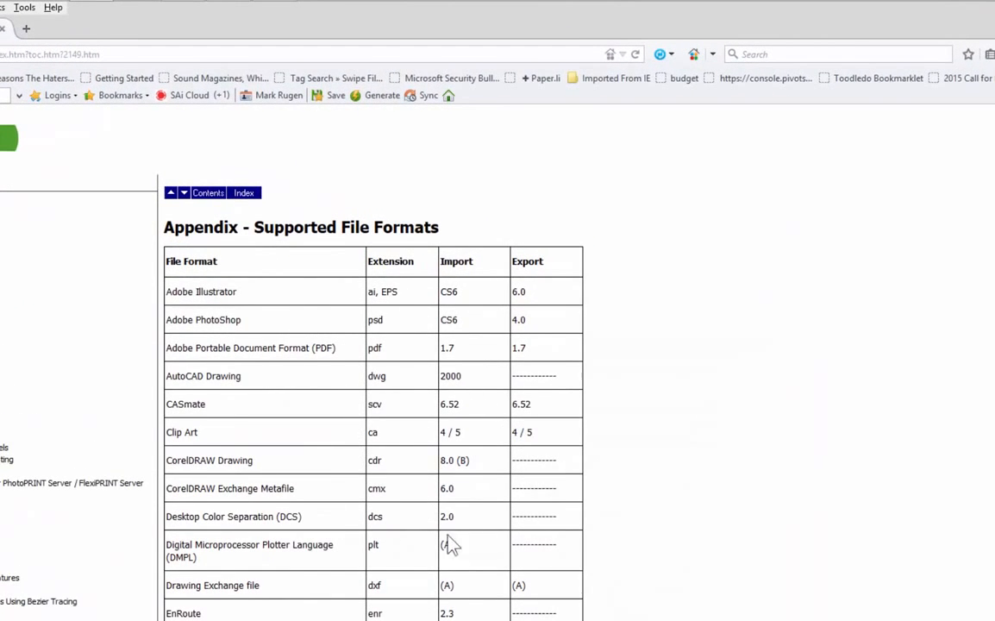
# - Review the supported file formats table for each format's extension and its import and export versions, including the notes below it
pyautogui.scroll(-2, 714, 326)
pyautogui.scroll(-2, 717, 333)
pyautogui.scroll(4, 646, 336)
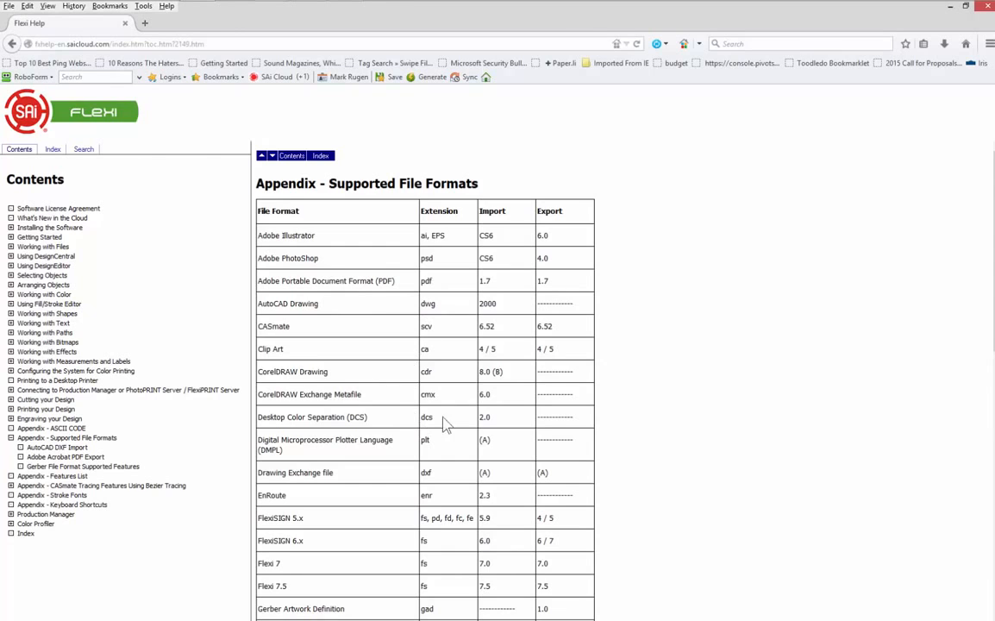
pyautogui.scroll(-3, 706, 344)
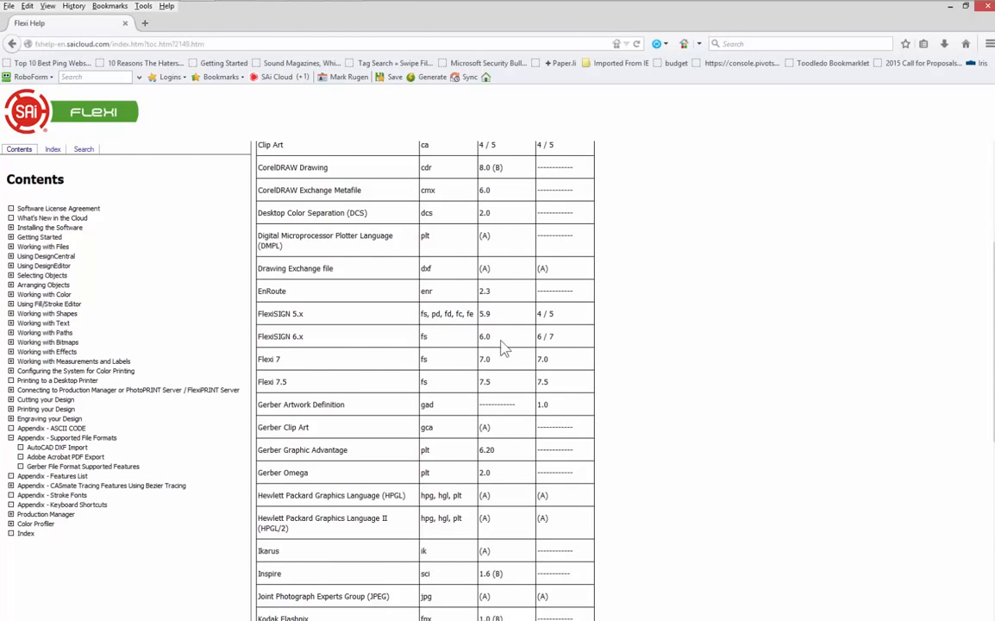
pyautogui.scroll(-3, 642, 313)
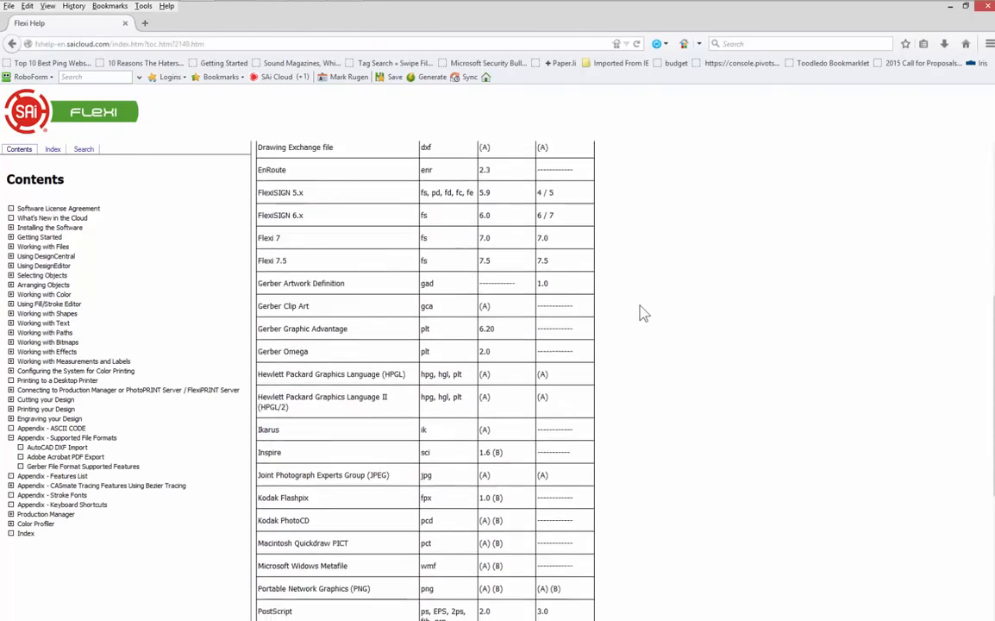
pyautogui.scroll(-5, 642, 313)
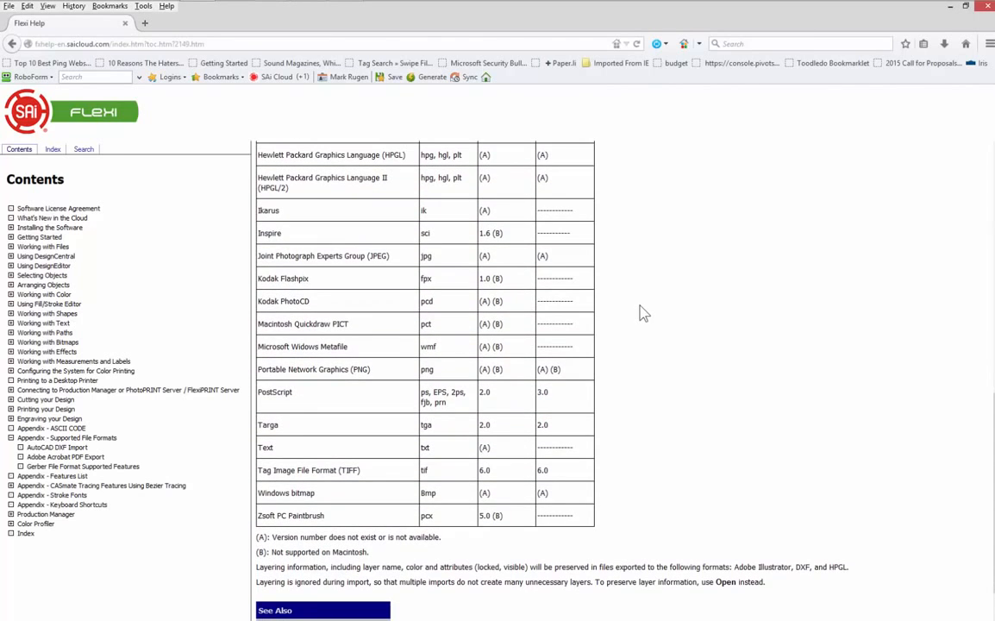
pyautogui.scroll(12, 642, 313)
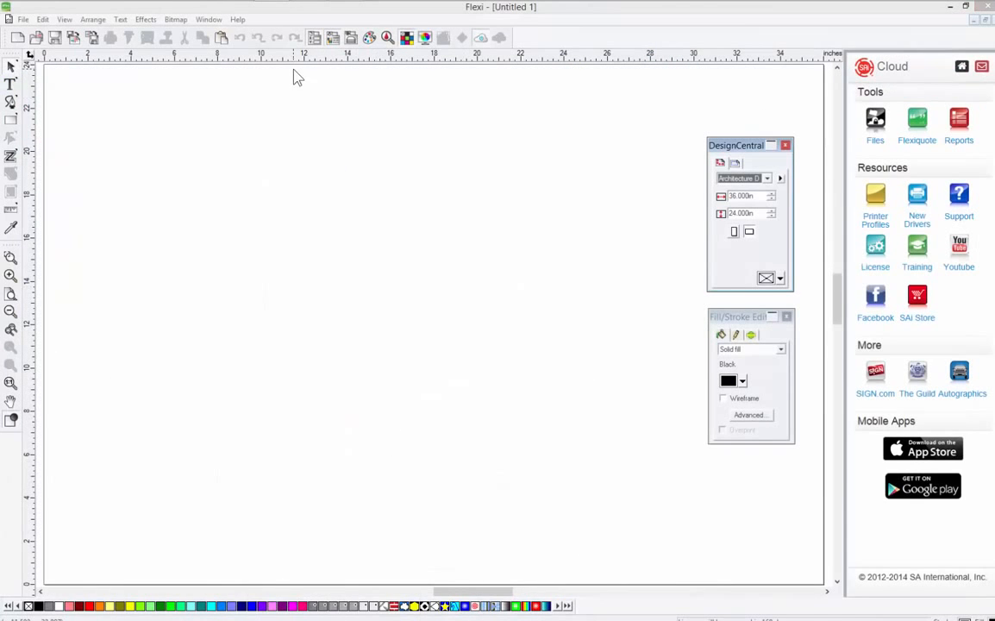
# - Switch back to Flexi and open the image cmyk.jpg from the Demo Files folder
pyautogui.click(33, 39)
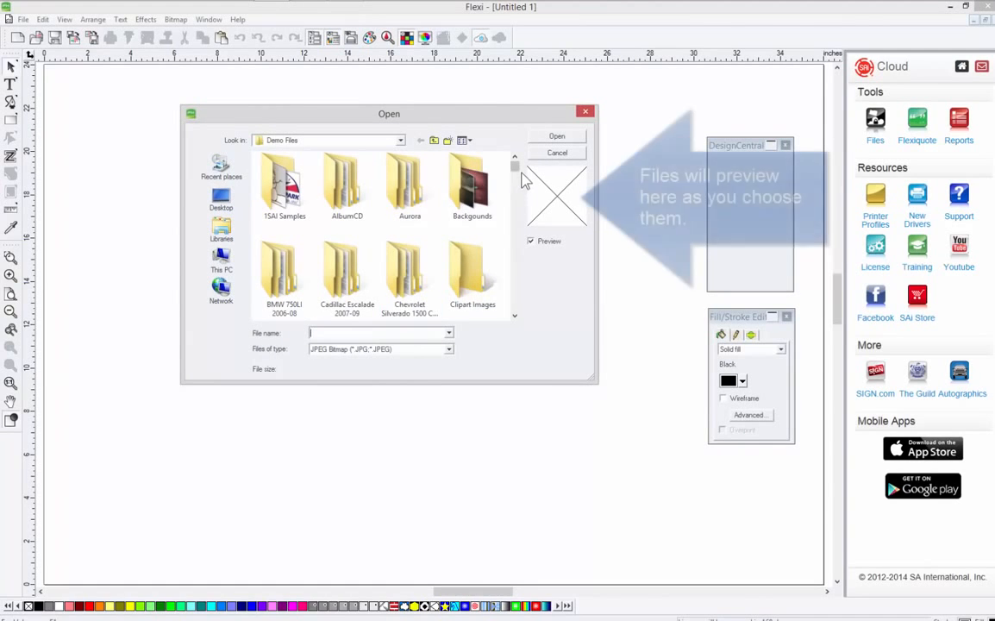
pyautogui.click(514, 192)
pyautogui.moveTo(514, 191); pyautogui.dragTo(515, 222)
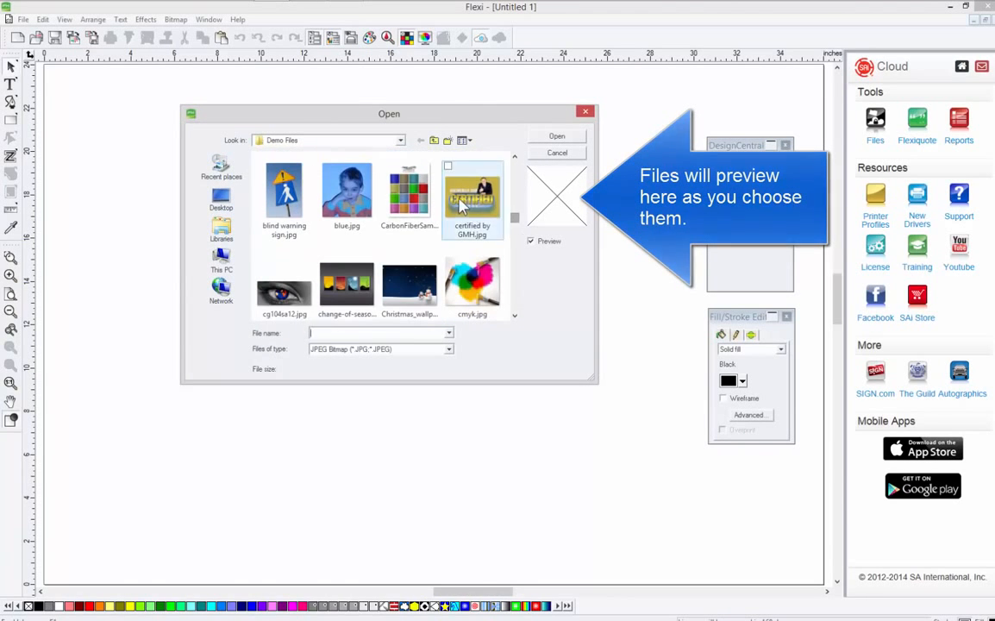
pyautogui.doubleClick(475, 274)
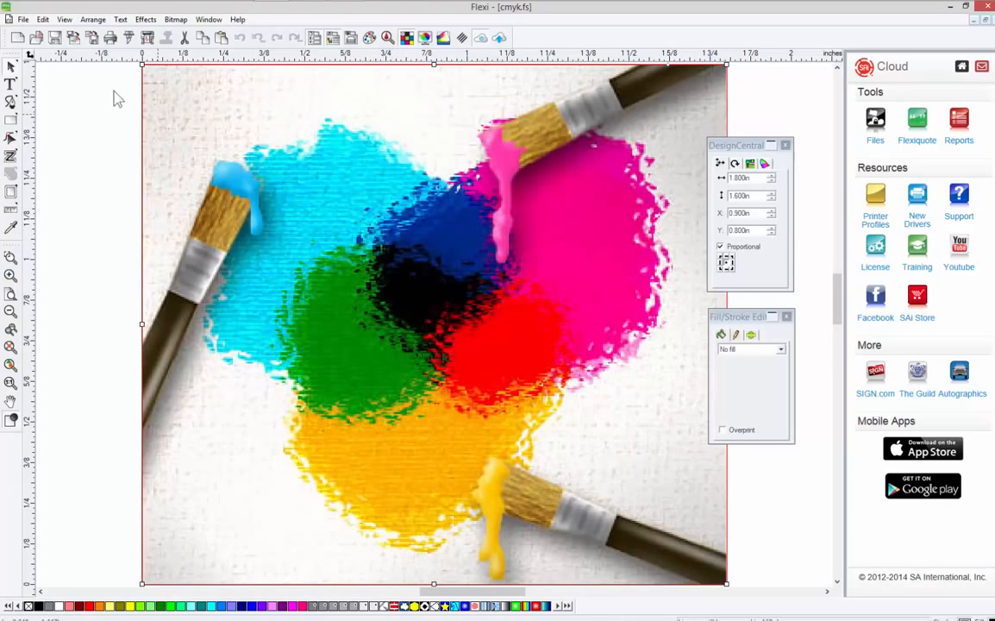
# - Check which file types Save As offers for the cmyk document, and close the dialog without saving
pyautogui.click(23, 19)
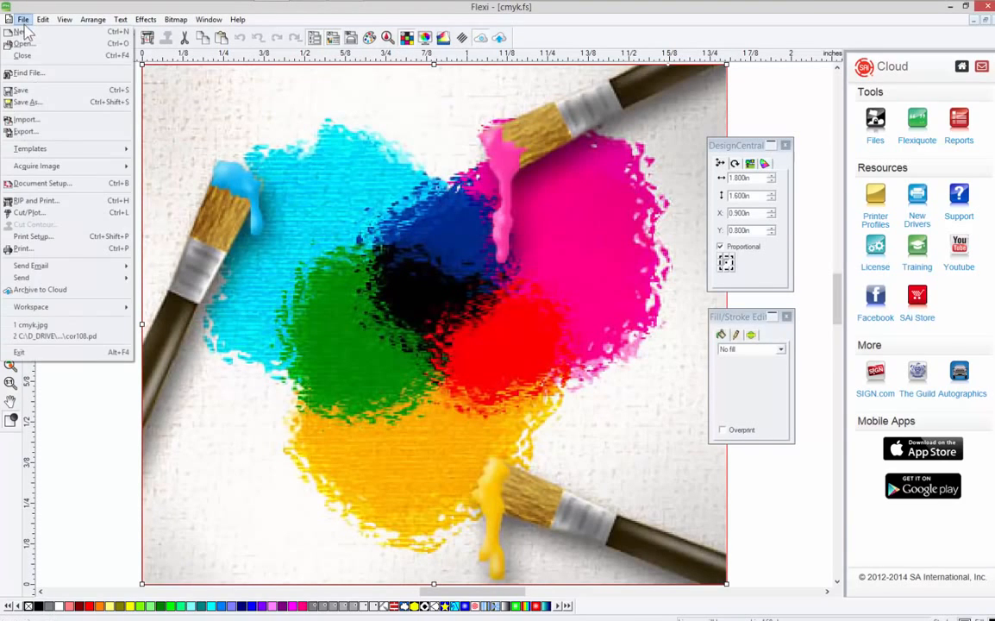
pyautogui.click(49, 104)
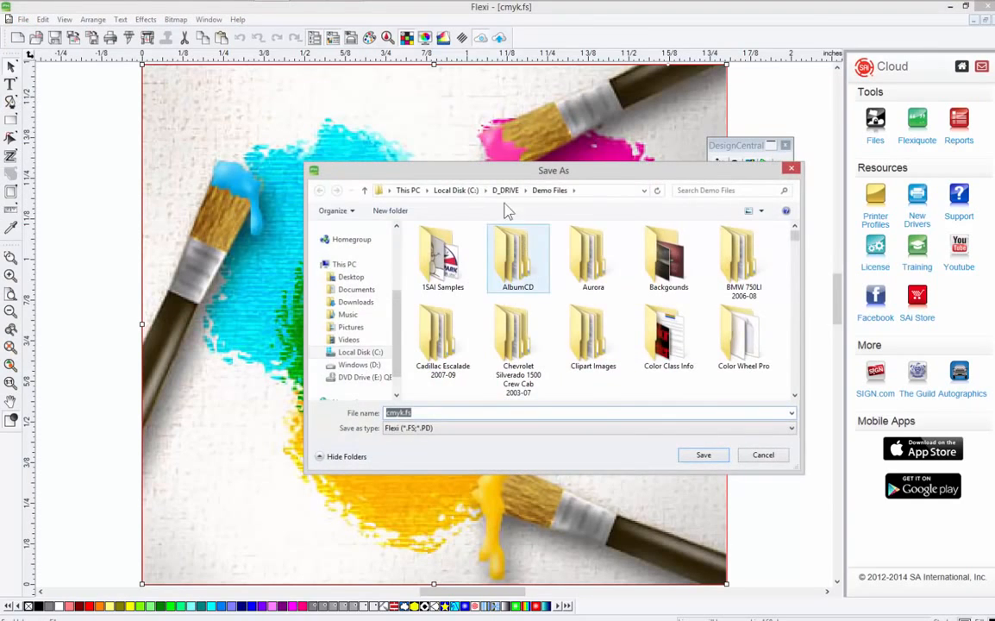
pyautogui.moveTo(493, 176); pyautogui.dragTo(352, 110)
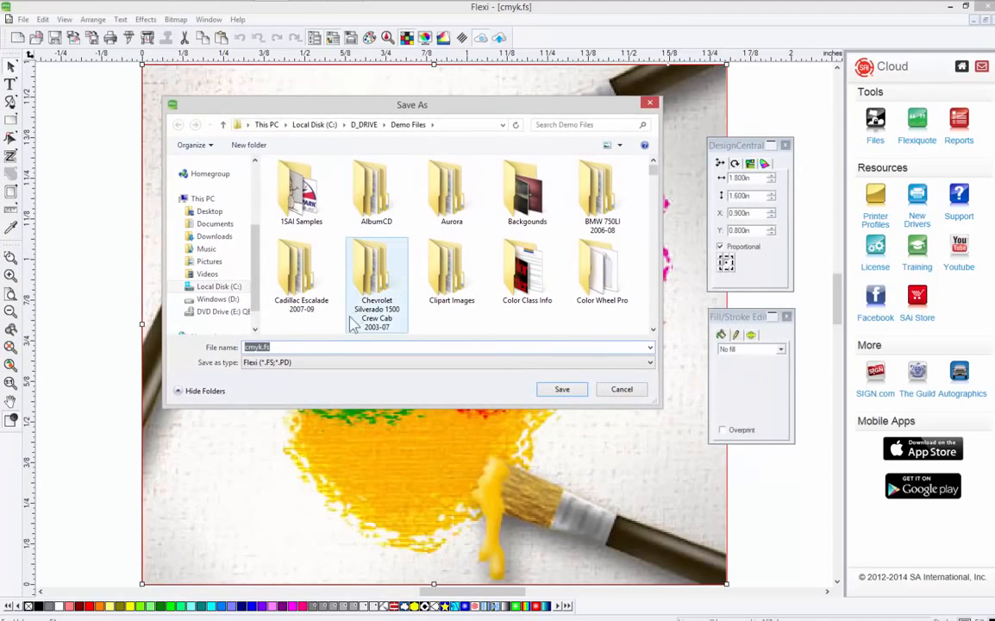
pyautogui.click(259, 363)
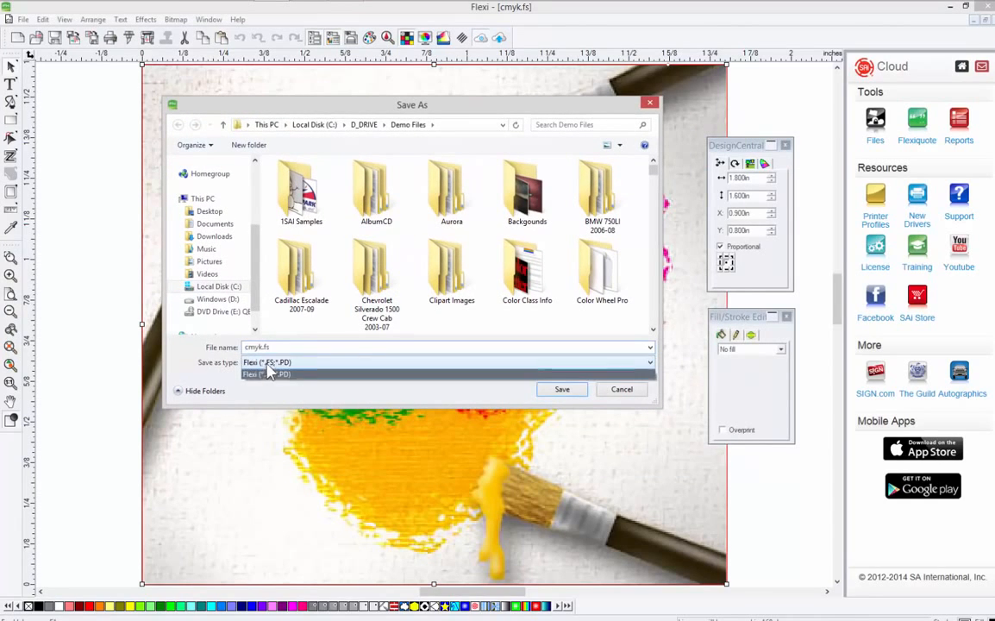
pyautogui.click(313, 398)
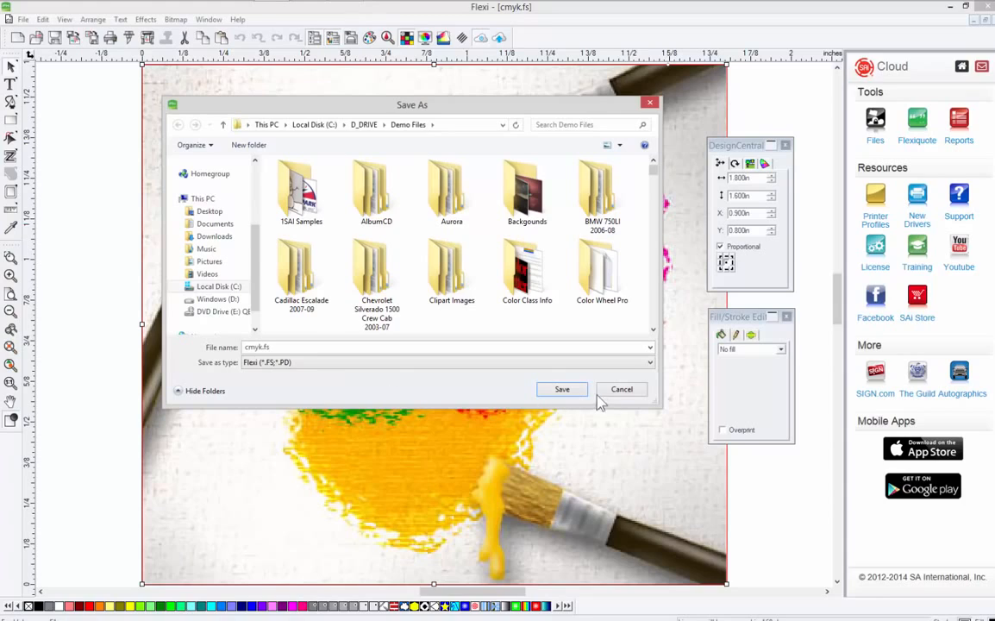
pyautogui.click(622, 389)
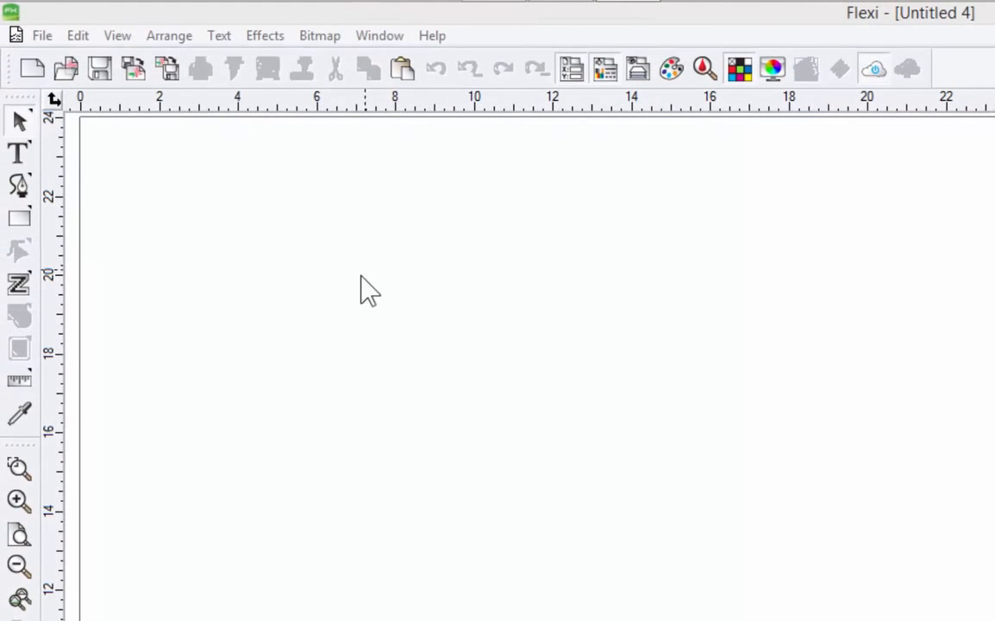
# - Look through the text commands, including the QR Code options, and the variants of the Text tool
pyautogui.click(219, 40)
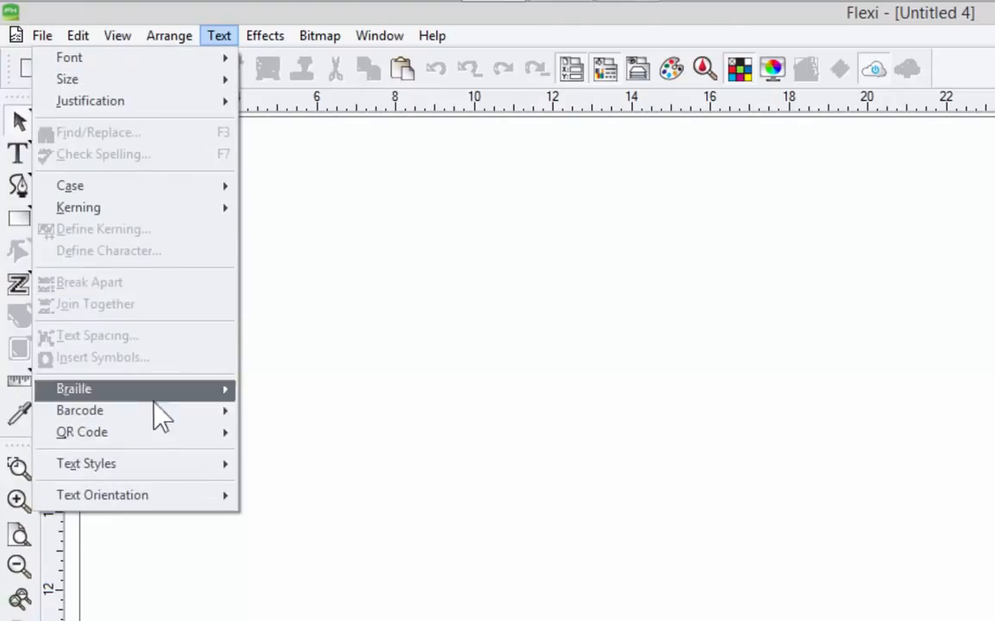
pyautogui.moveTo(155, 438)
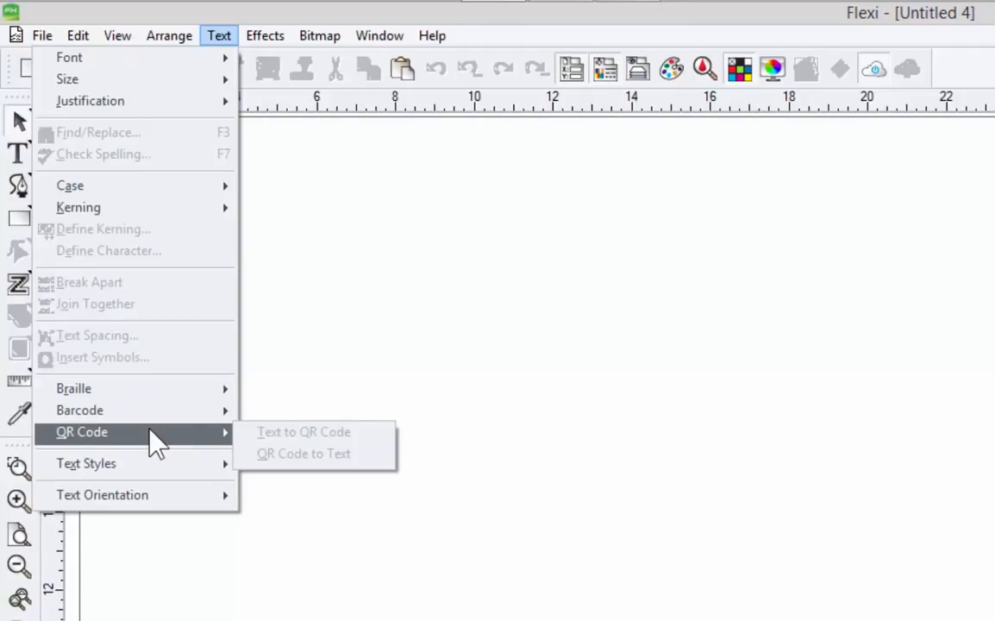
pyautogui.click(542, 277)
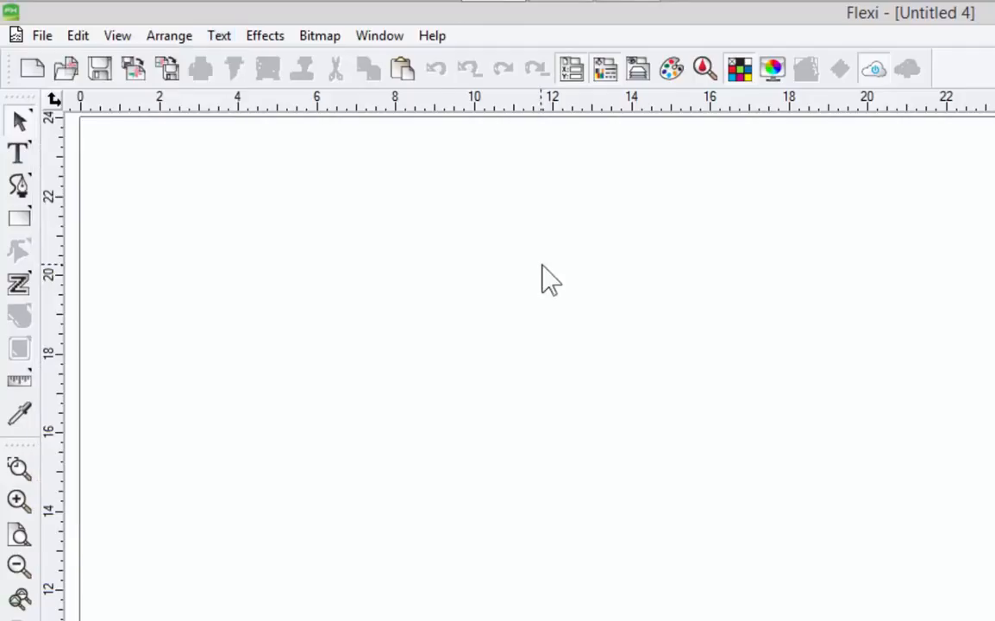
pyautogui.click(24, 154)
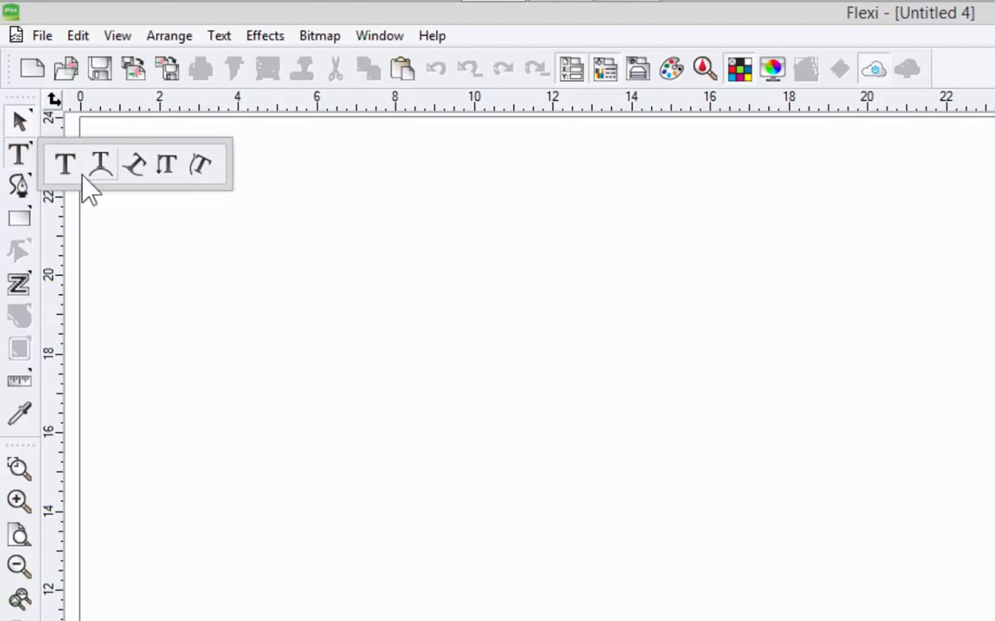
pyautogui.click(610, 214)
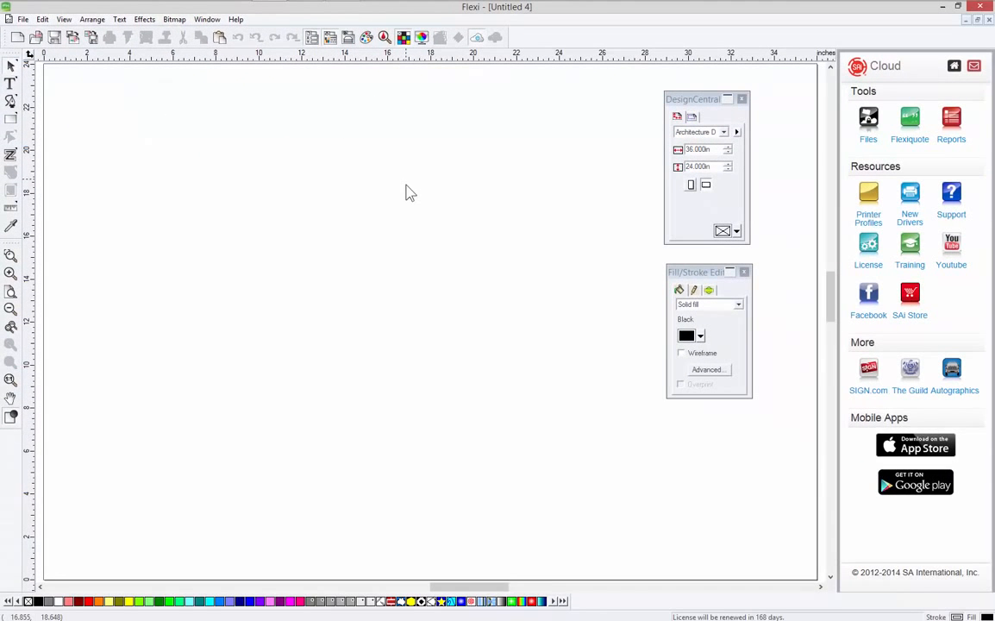
# - Hide the Cloud panel and add the three-line text "text is easy / and fun / with trainning" in the page's upper left area
pyautogui.click(479, 39)
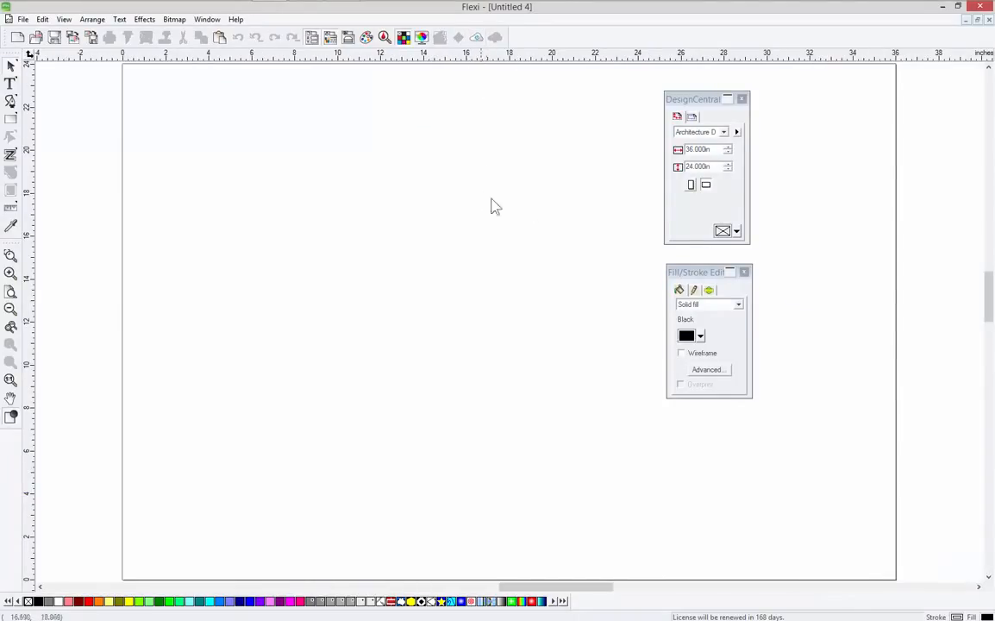
pyautogui.click(11, 85)
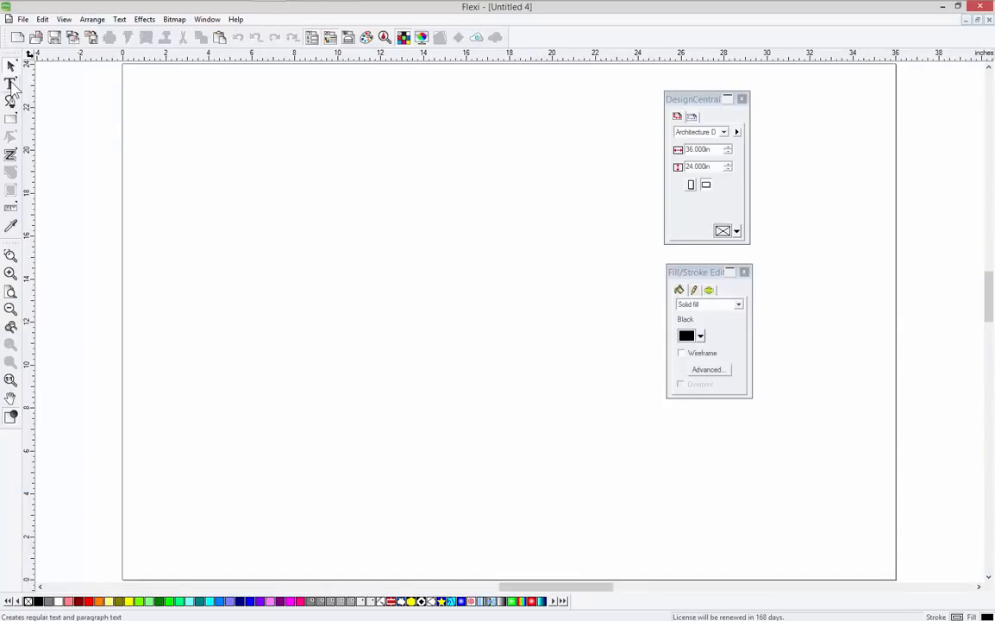
pyautogui.click(276, 140)
pyautogui.write('t')
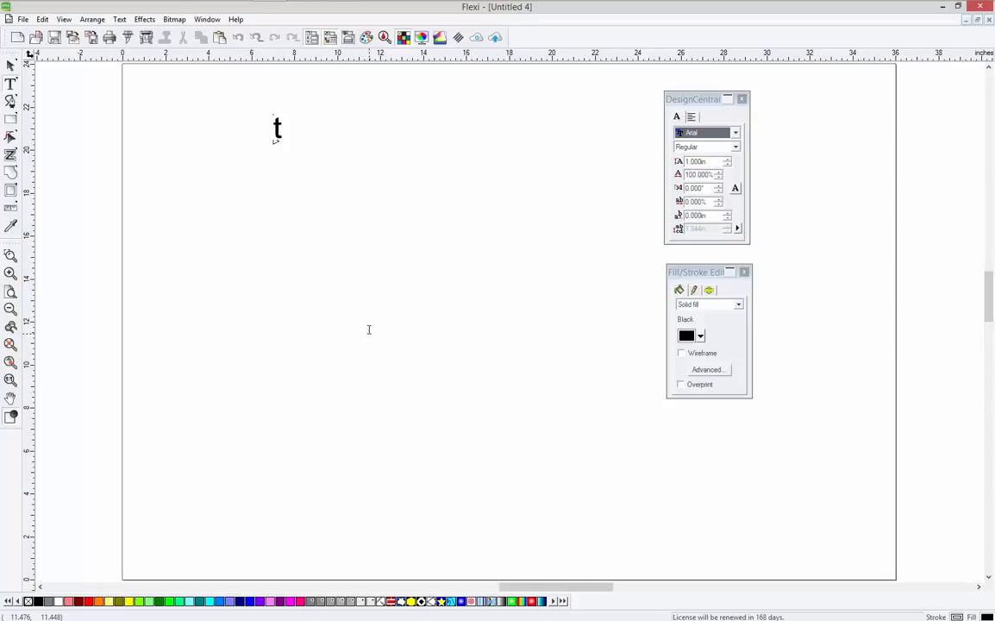
pyautogui.write('ext is')
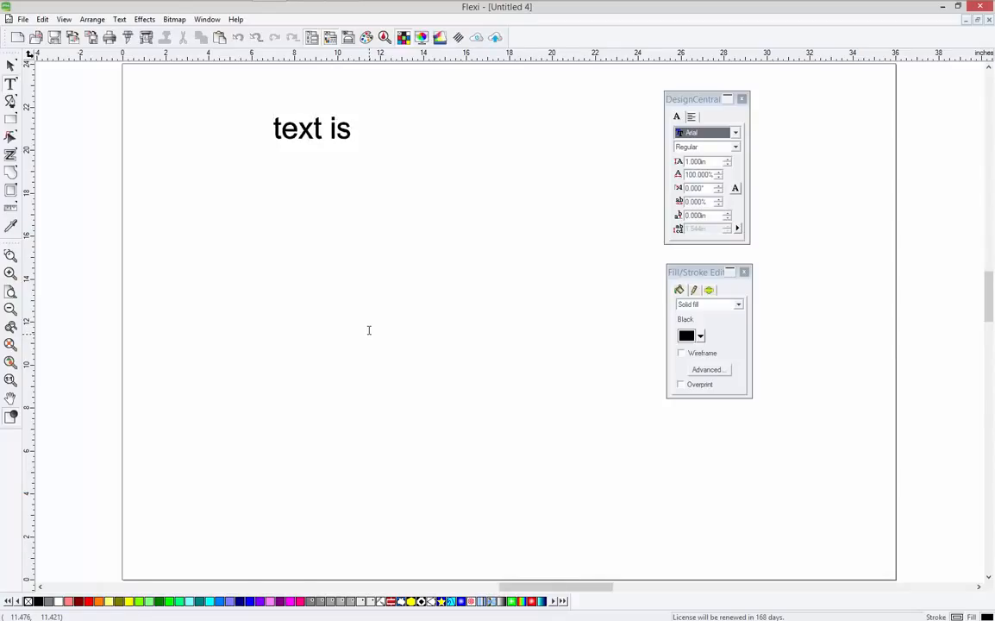
pyautogui.write(' easy')
pyautogui.press('Return')
pyautogui.write('and f')
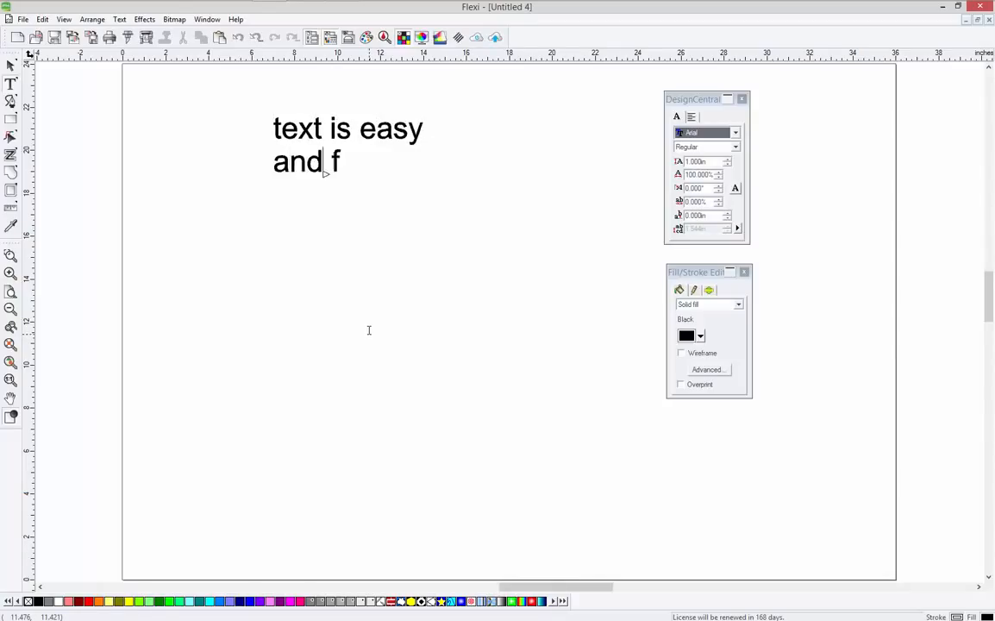
pyautogui.write('un')
pyautogui.press('Return')
pyautogui.write('with t')
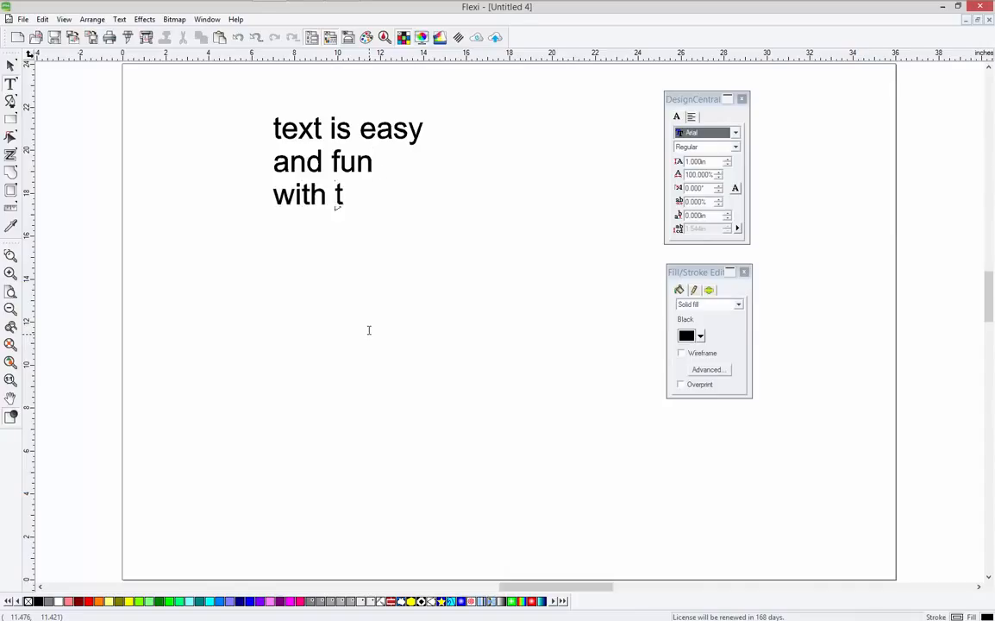
pyautogui.write('rainning')
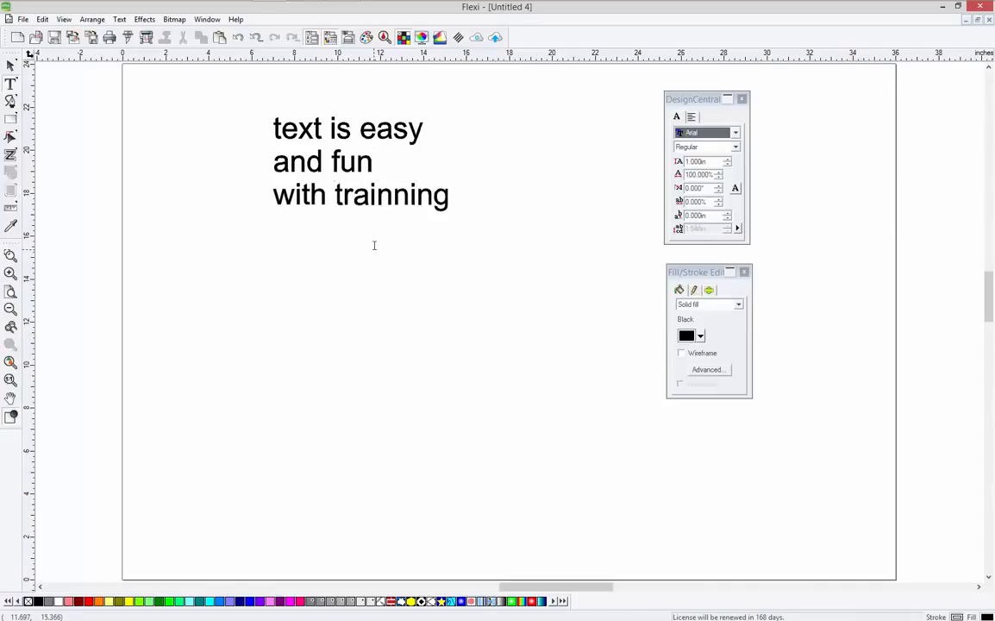
# - Place DesignCentral beside the text and replace the misspelled "trainning" with the suggested spelling "training"
pyautogui.click(402, 158)
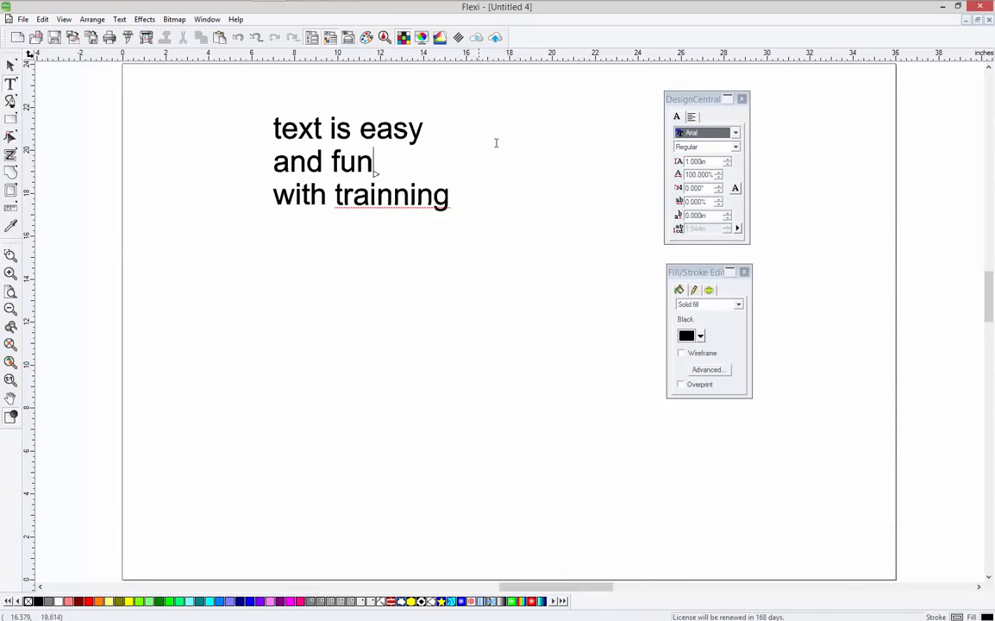
pyautogui.moveTo(683, 100); pyautogui.dragTo(508, 114)
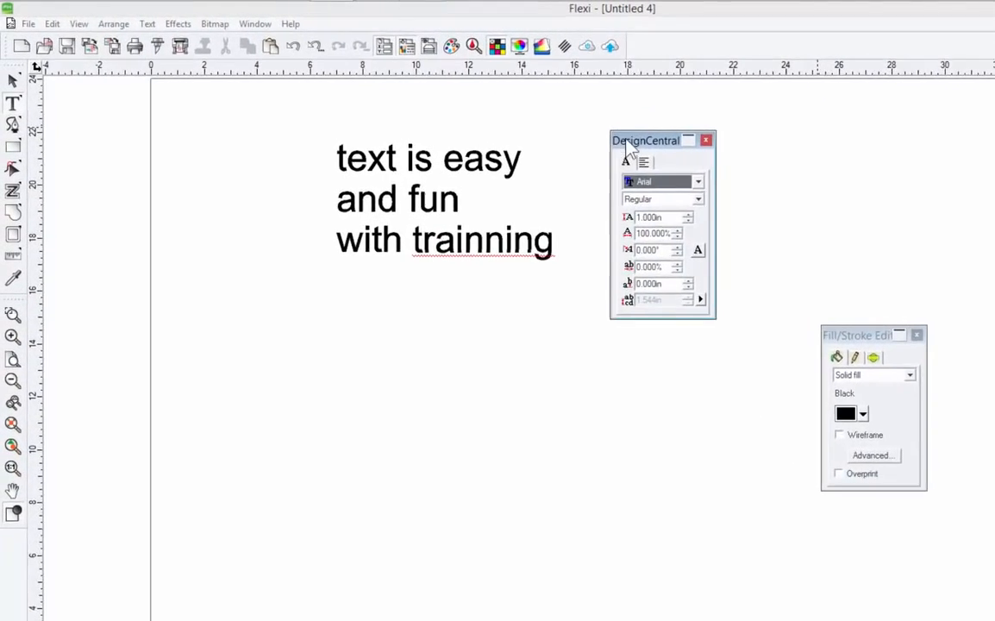
pyautogui.moveTo(626, 140); pyautogui.dragTo(617, 140)
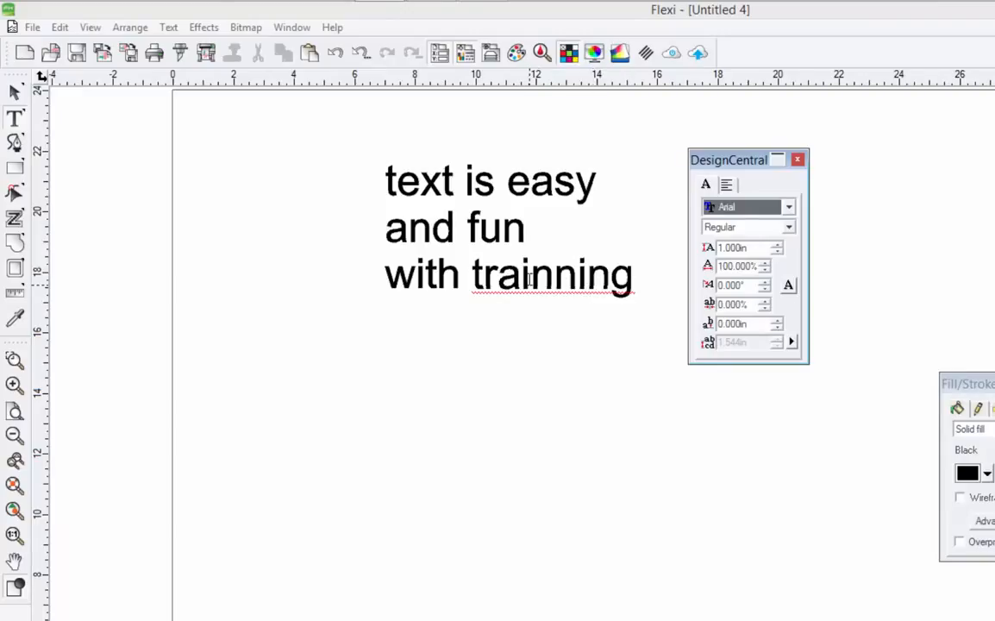
pyautogui.rightClick(531, 283)
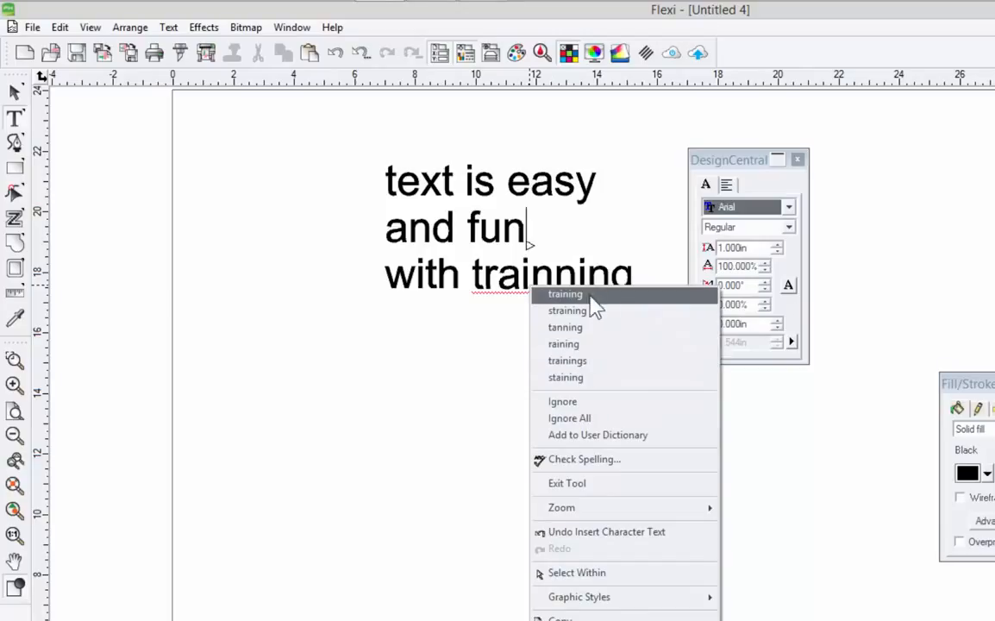
pyautogui.click(564, 297)
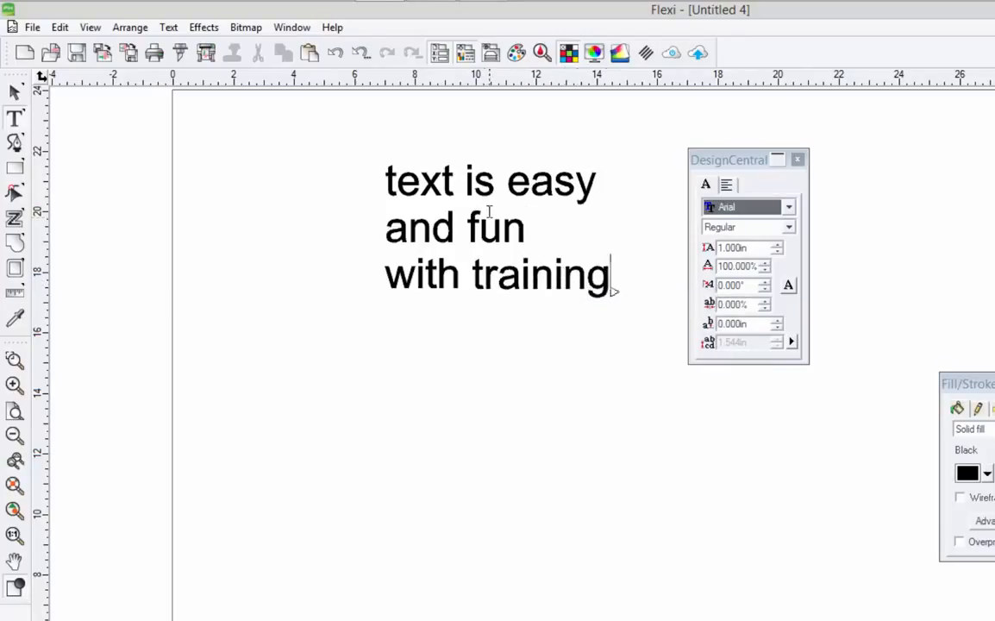
# - Bring DesignCentral closer to the text, view its paragraph alignment options, and return to the character options
pyautogui.moveTo(722, 161); pyautogui.dragTo(711, 149)
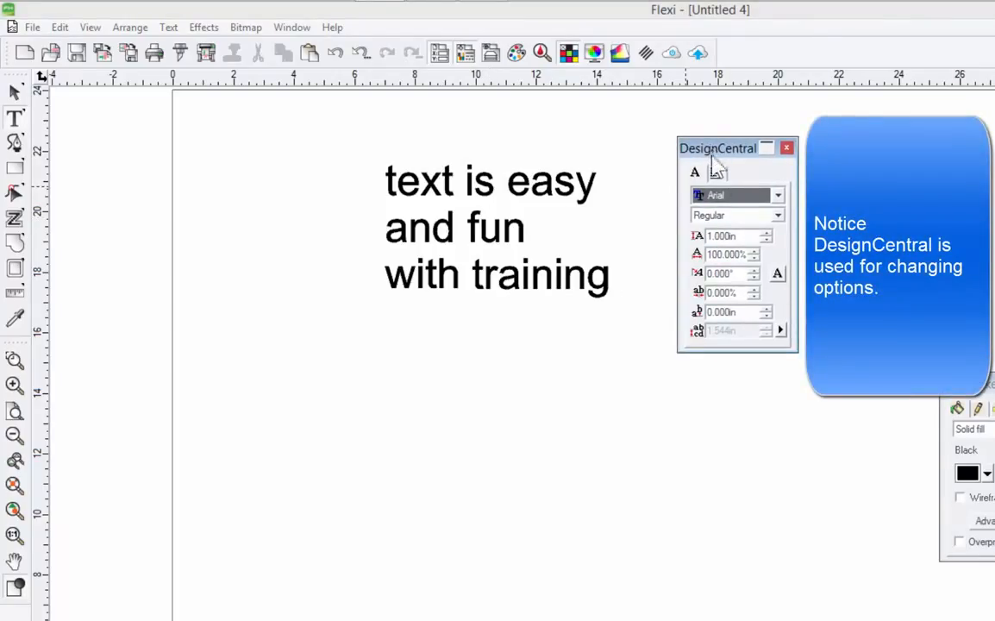
pyautogui.click(715, 172)
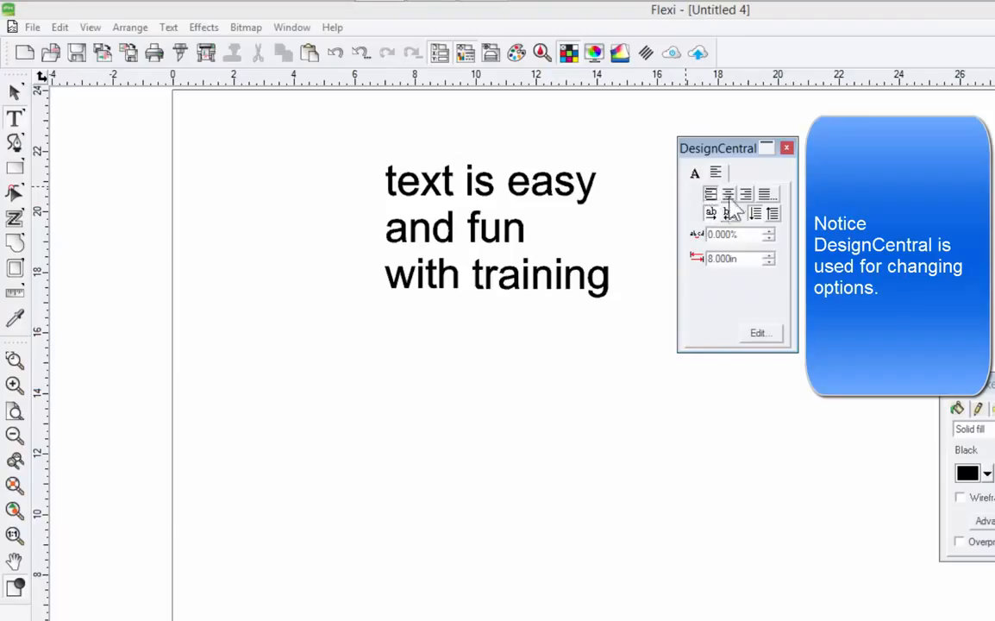
pyautogui.click(695, 173)
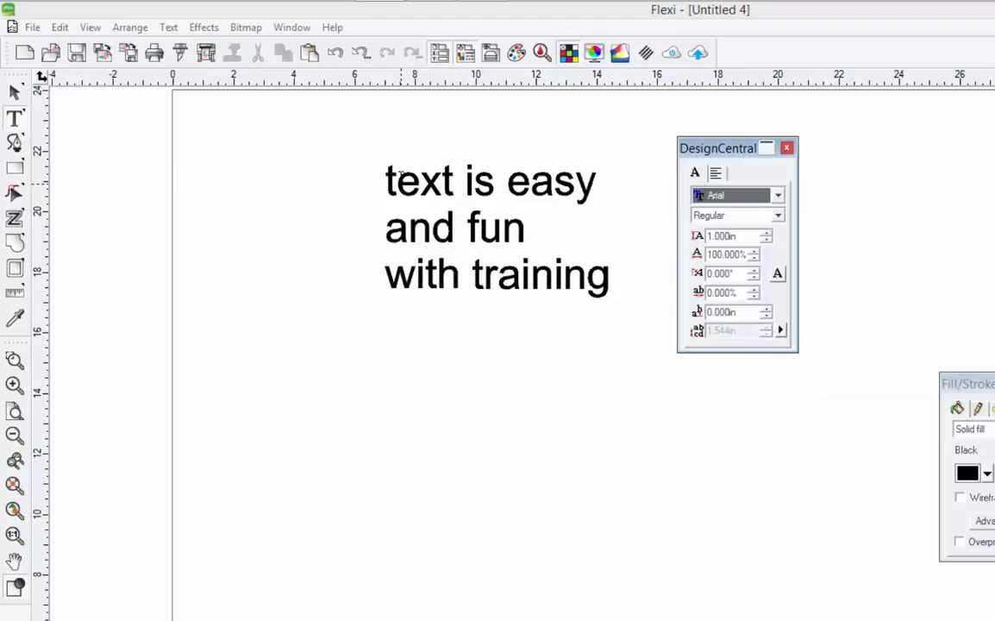
# - Try a 0.7 in height on all text after the first letter, and set it back to 1 in
pyautogui.moveTo(400, 173); pyautogui.dragTo(622, 287)
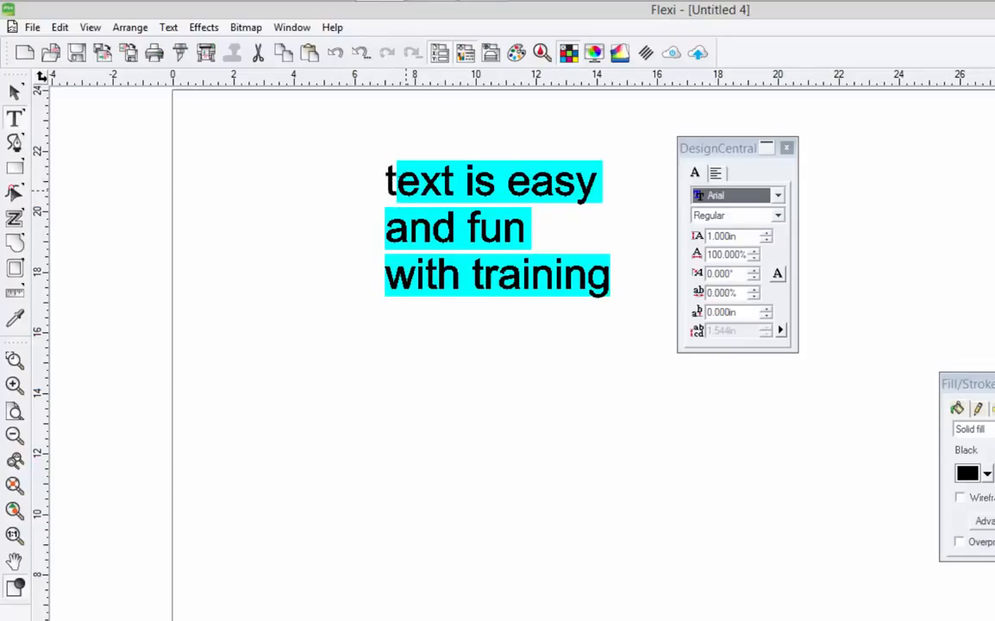
pyautogui.click(765, 240)
pyautogui.click(766, 241)
pyautogui.click(765, 234)
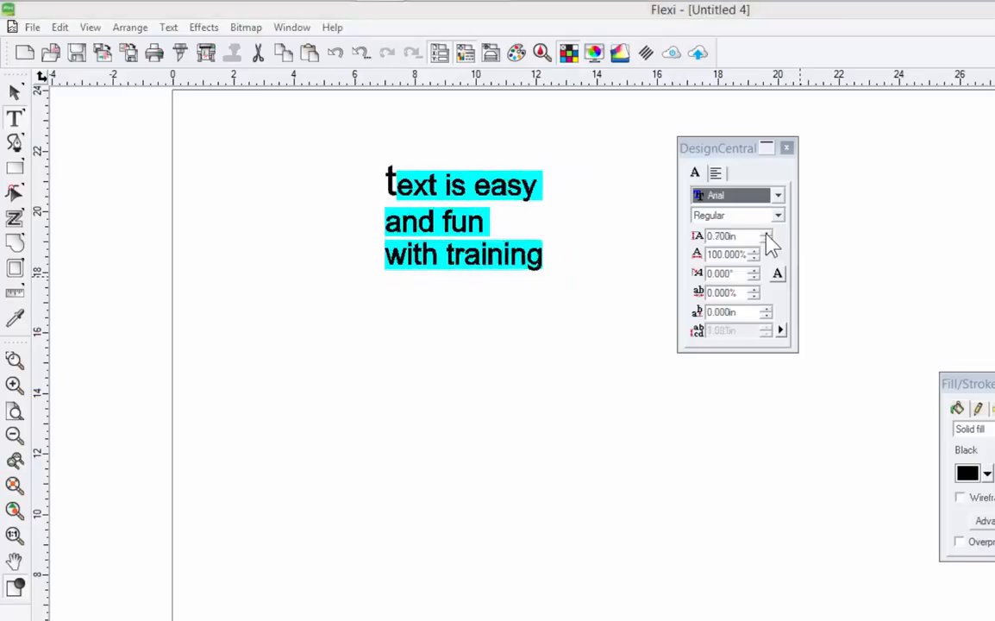
pyautogui.click(765, 235)
pyautogui.click(766, 235)
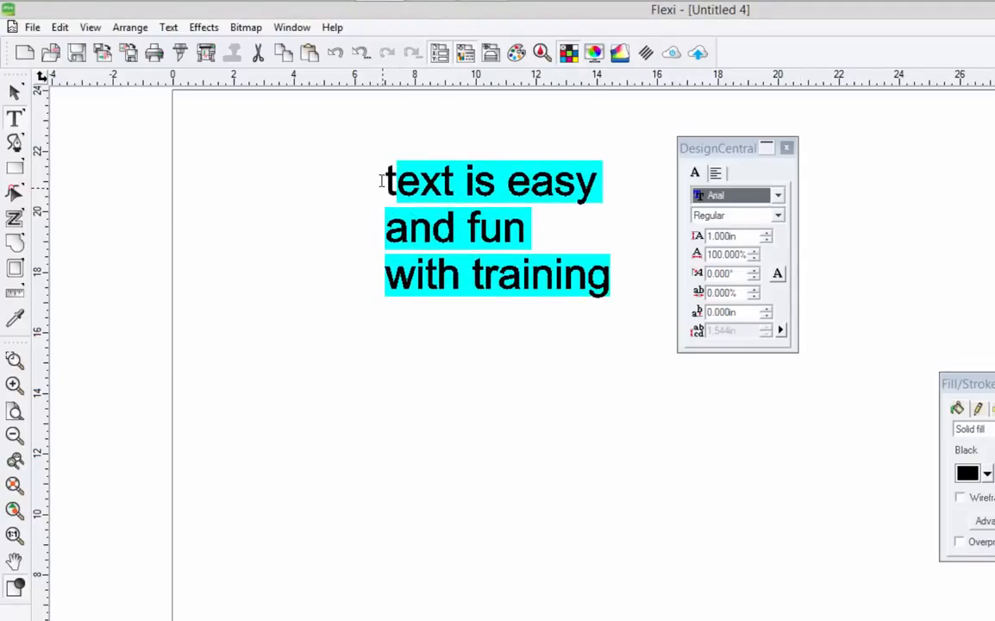
# - Select all three lines of text and set the text height to 1.4 in
pyautogui.moveTo(382, 181); pyautogui.dragTo(638, 300)
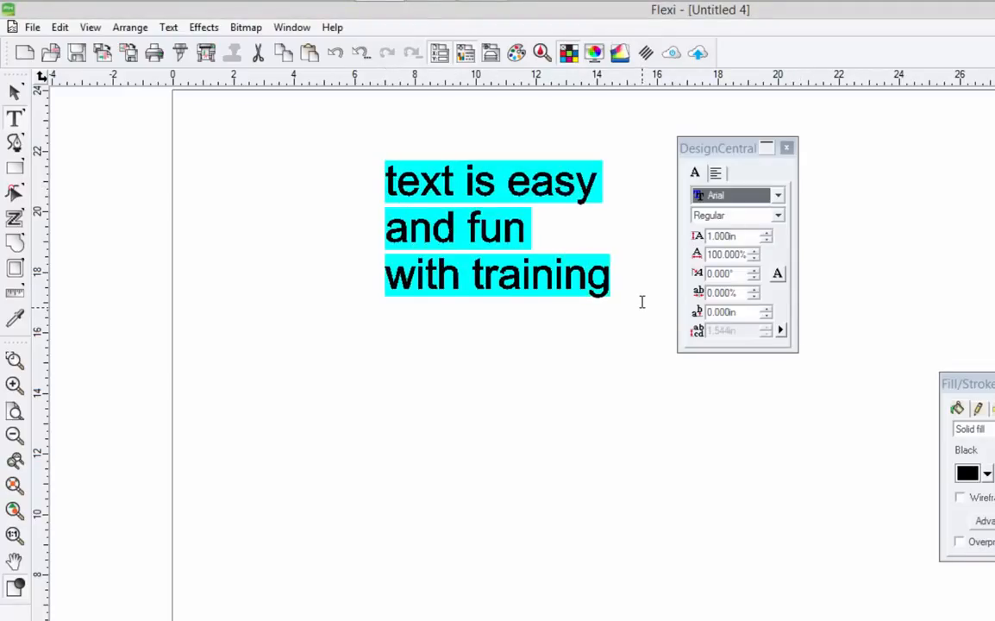
pyautogui.click(765, 233)
pyautogui.click(766, 233)
# - Move DesignCentral clear of the enlarged text and set the selected text's font to Ariston
pyautogui.moveTo(730, 155); pyautogui.dragTo(794, 159)
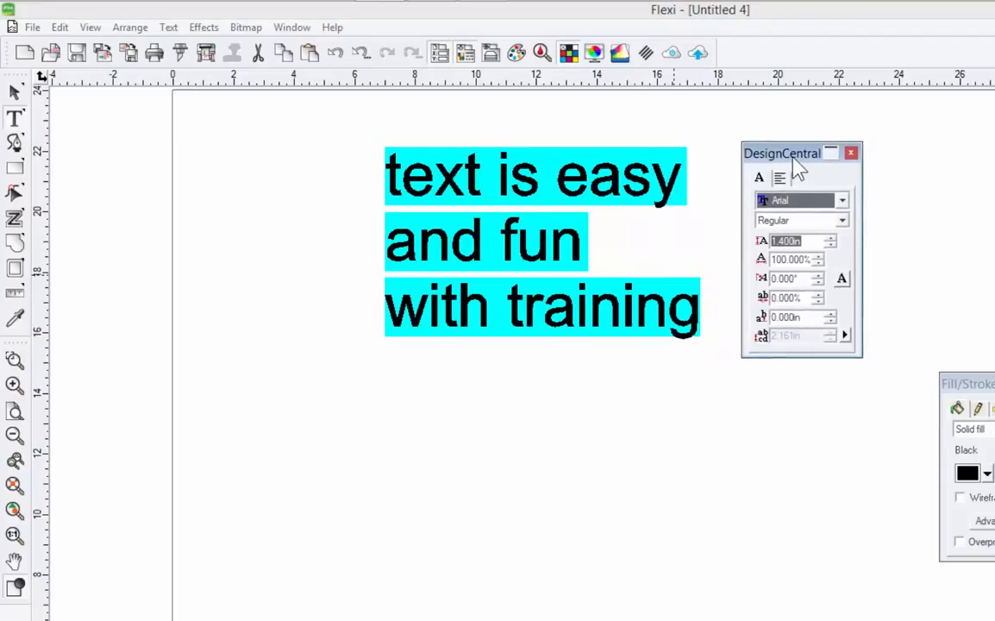
pyautogui.click(841, 201)
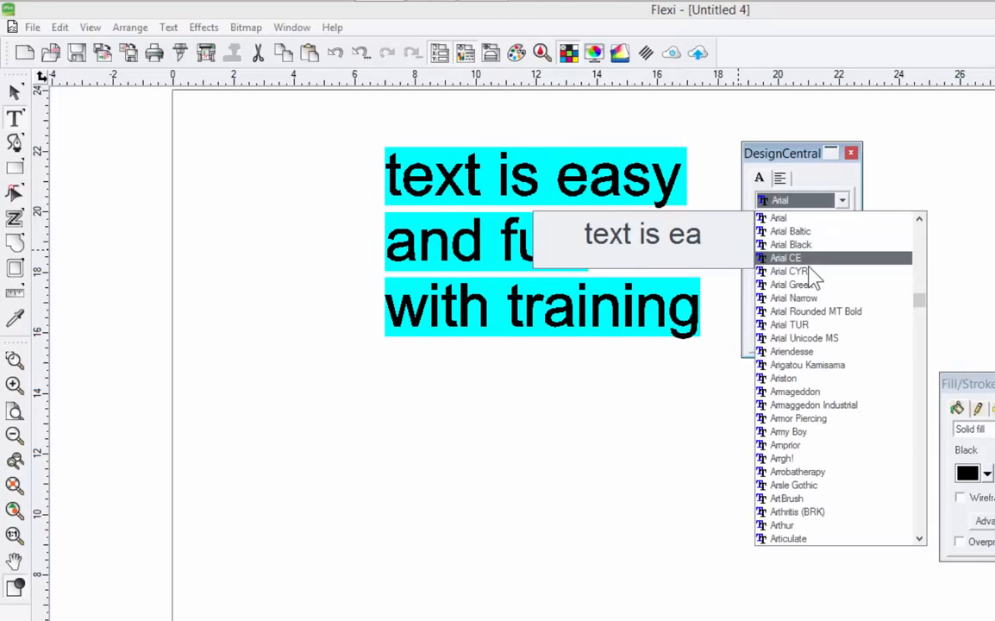
pyautogui.click(813, 379)
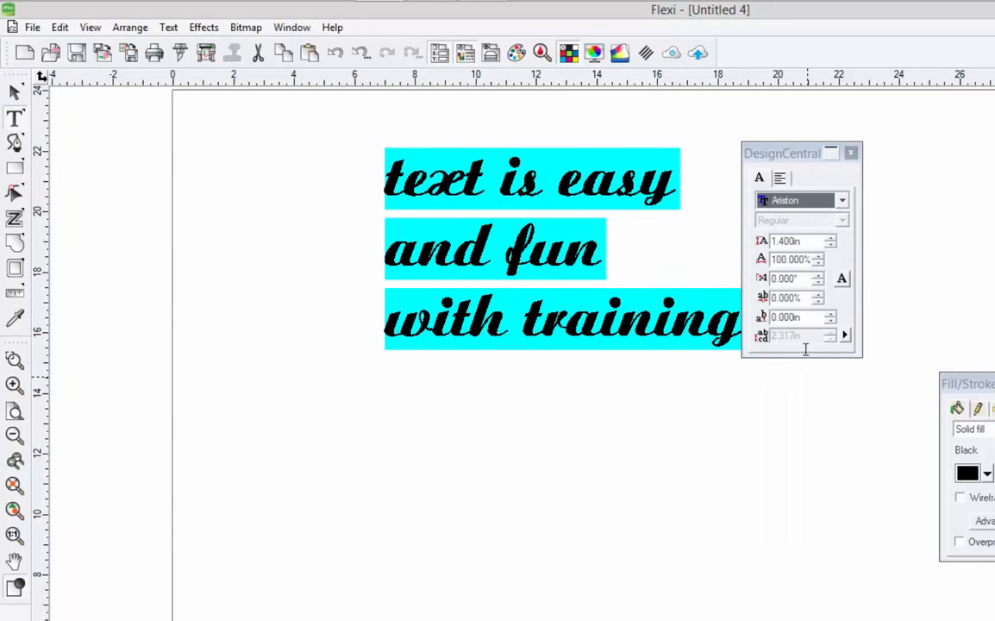
# - Set the font of the three selected text lines to Arial
pyautogui.click(842, 200)
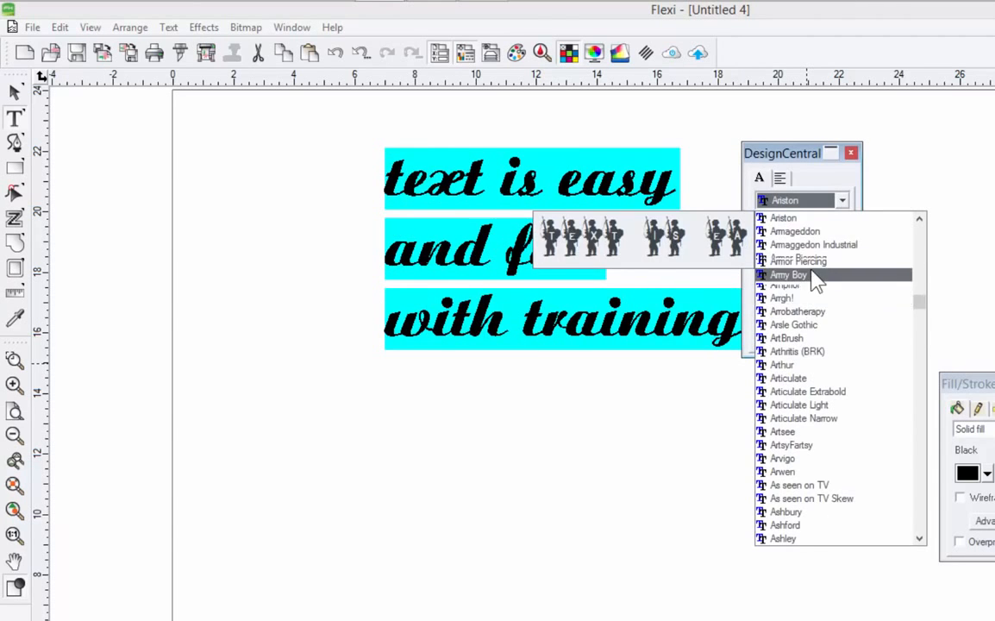
pyautogui.scroll(3, 819, 280)
pyautogui.scroll(2, 815, 280)
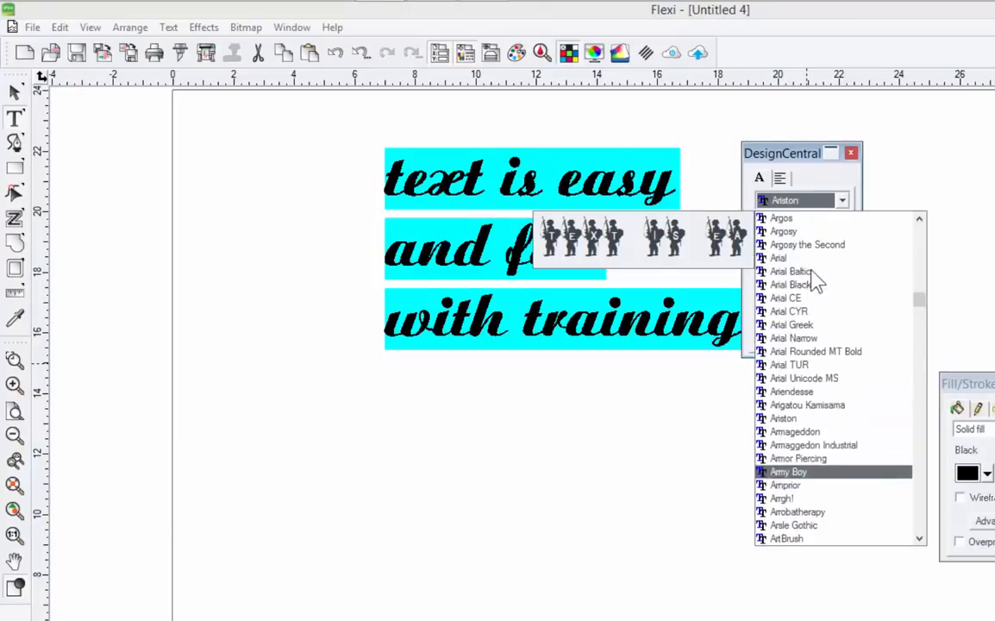
pyautogui.click(798, 271)
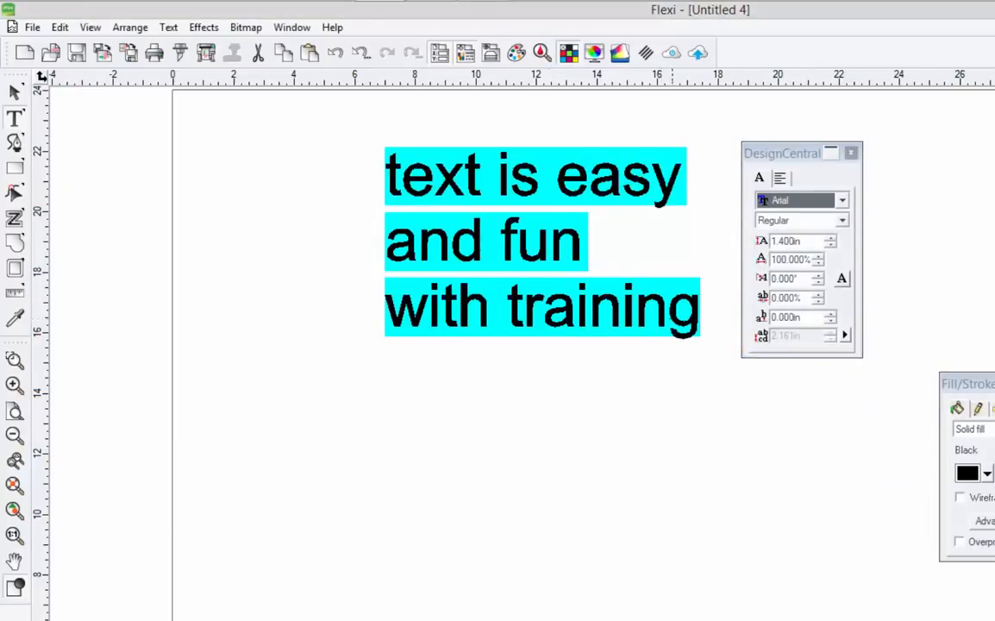
# - Try the Bold Italic and Bold styles on the selected text, and return it to Regular
pyautogui.click(782, 221)
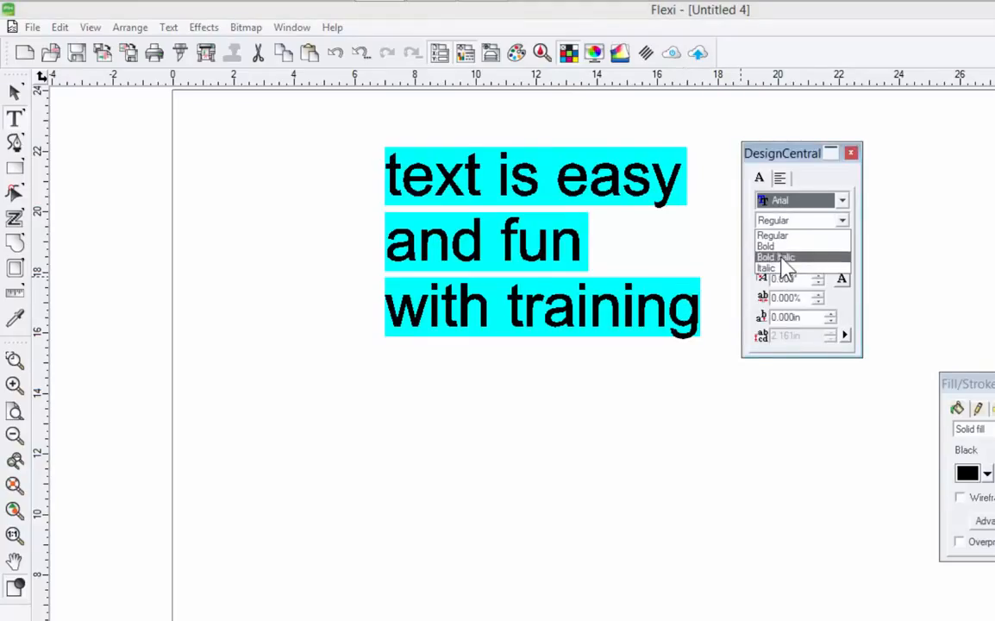
pyautogui.click(784, 258)
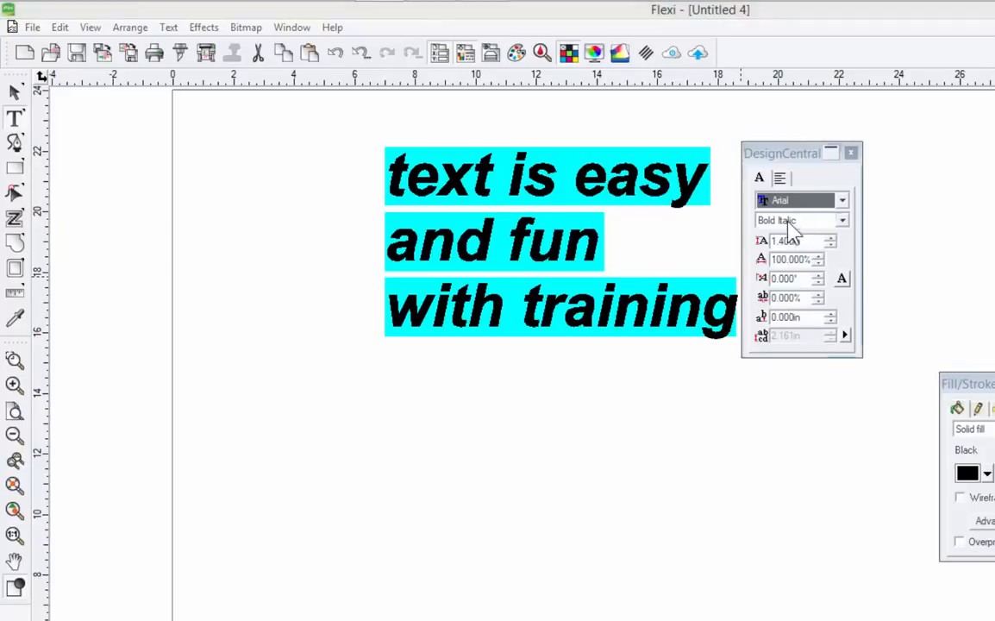
pyautogui.click(788, 222)
pyautogui.click(790, 247)
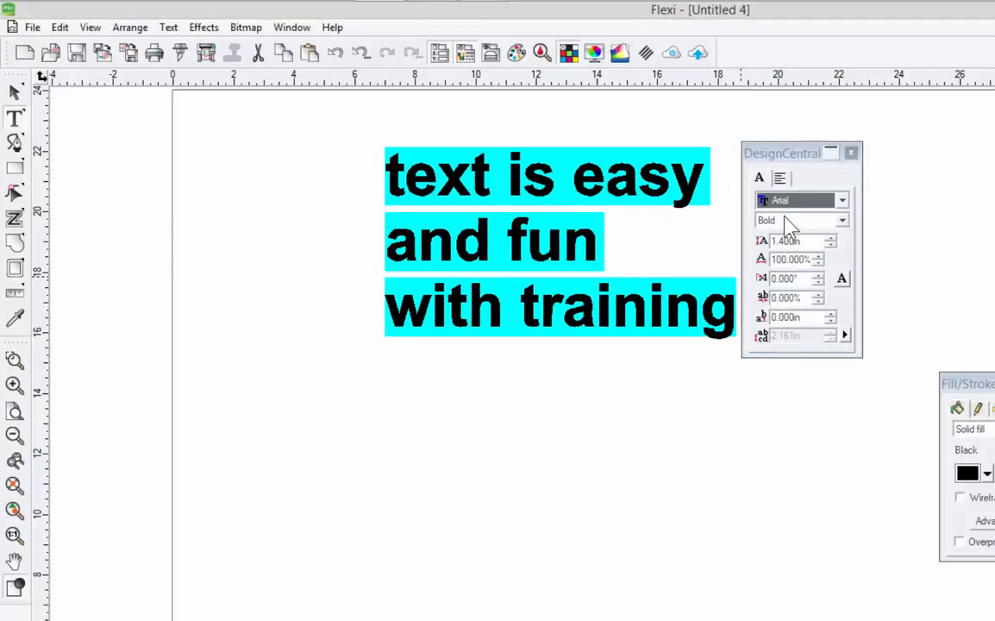
pyautogui.click(787, 223)
pyautogui.click(789, 234)
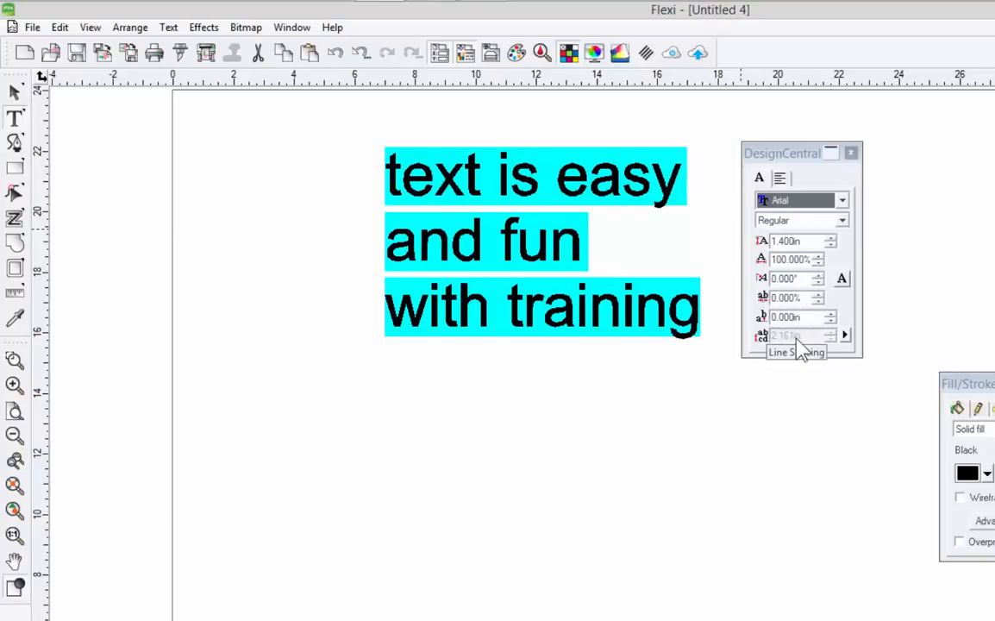
# - Switch the line spacing from Automatic to Specify, try 1.761 in, and bring it back up to 2.161 in
pyautogui.click(846, 336)
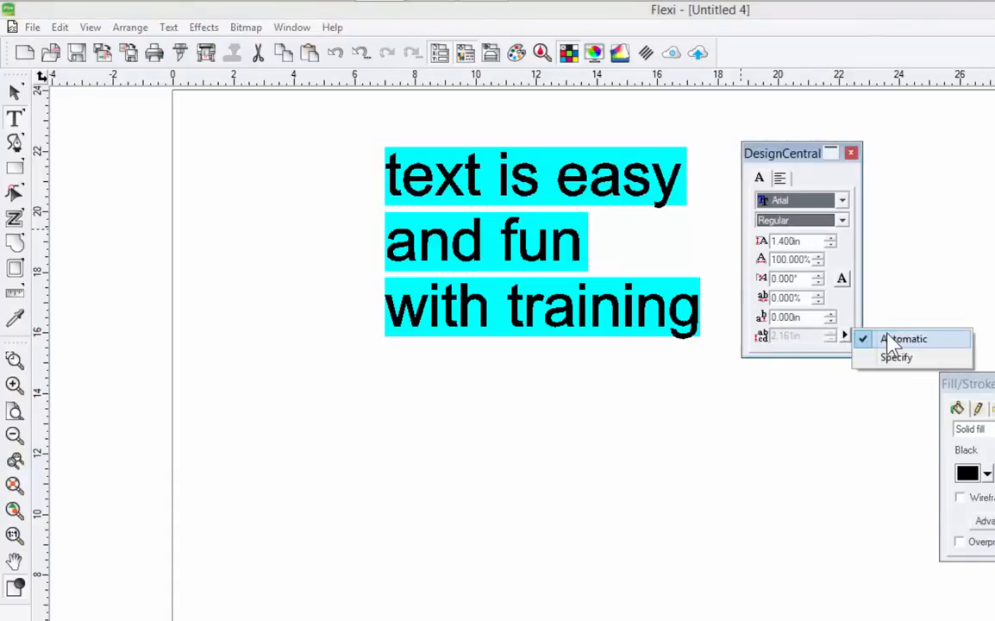
pyautogui.click(900, 358)
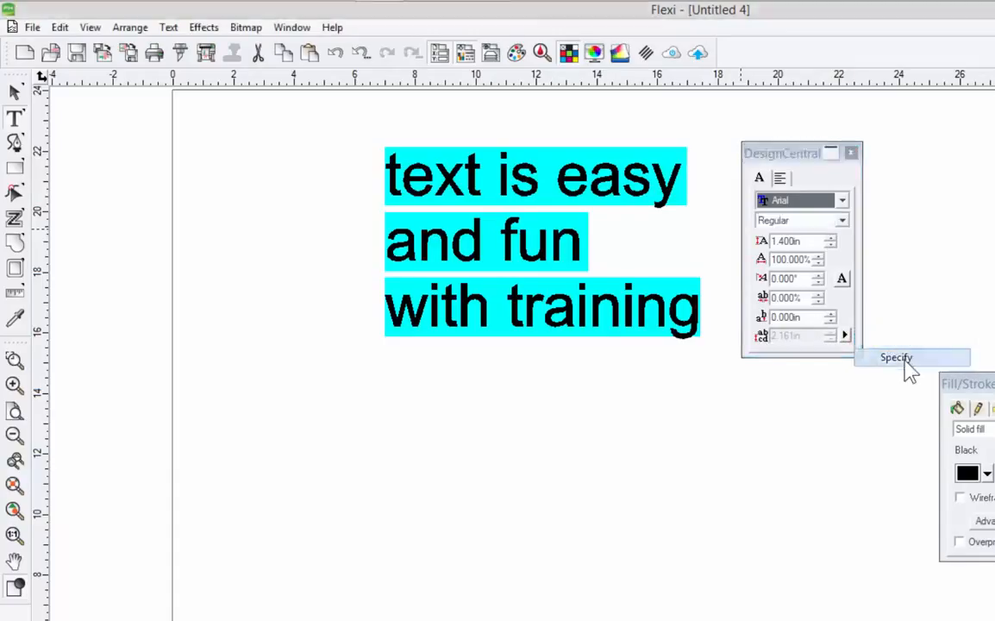
pyautogui.click(829, 339)
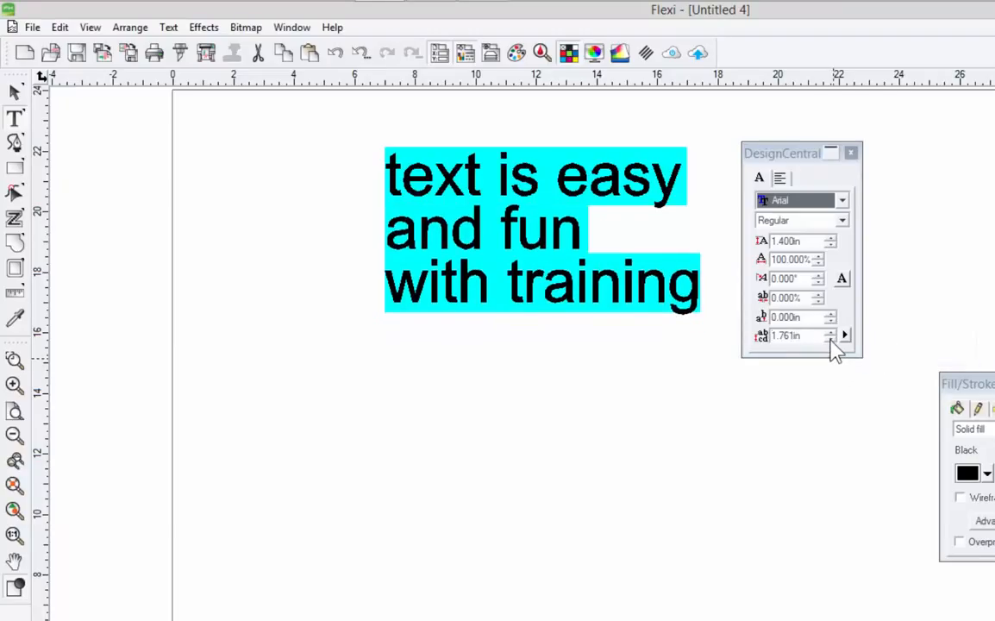
pyautogui.click(831, 333)
pyautogui.click(832, 333)
pyautogui.click(831, 333)
pyautogui.click(831, 333)
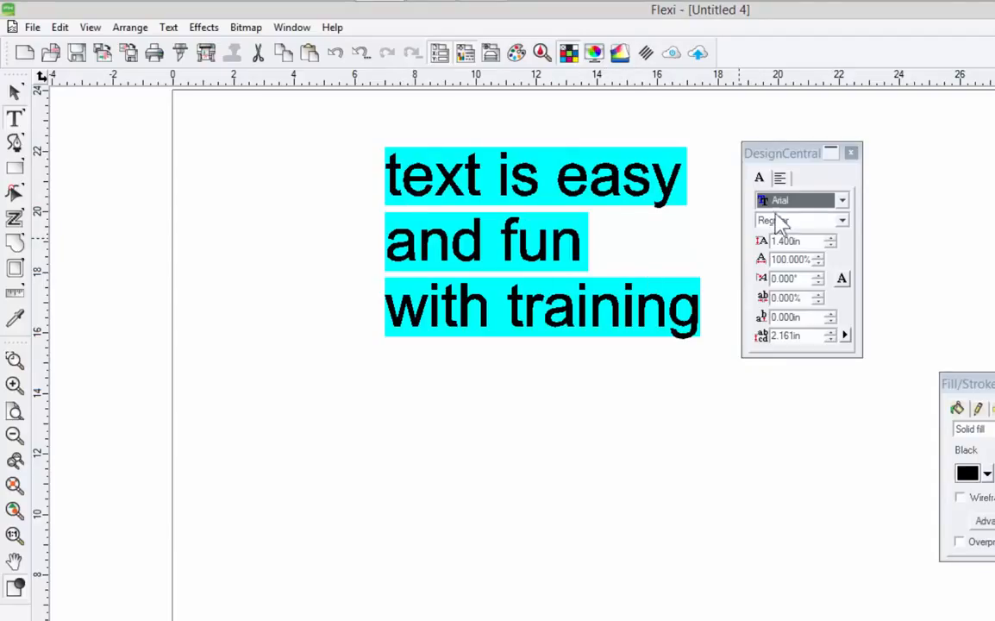
# - Try centre and right alignment on the text, view the full alignment options without applying them, and return to left alignment
pyautogui.click(780, 179)
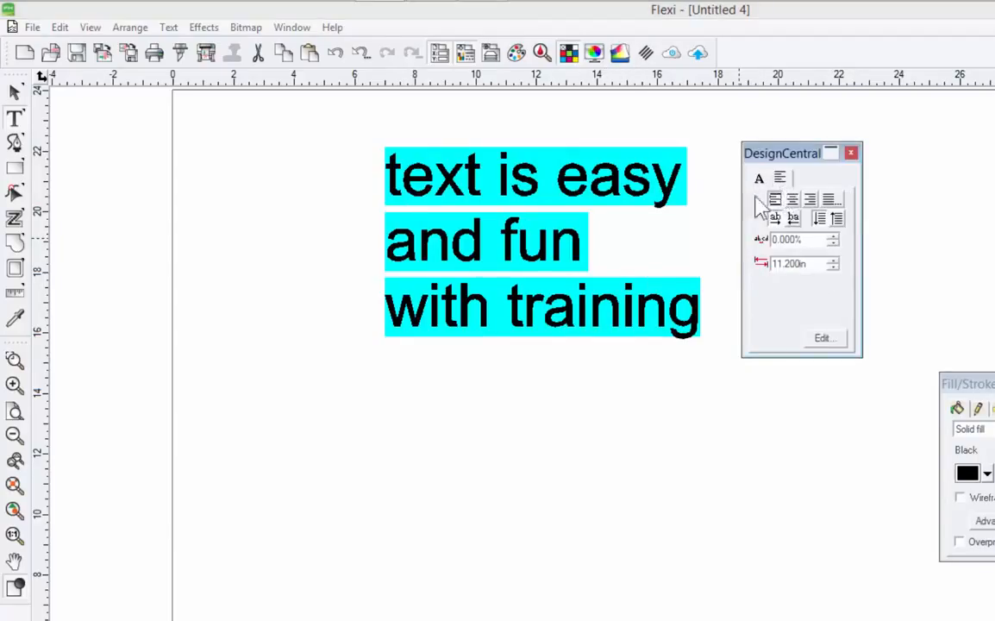
pyautogui.click(792, 200)
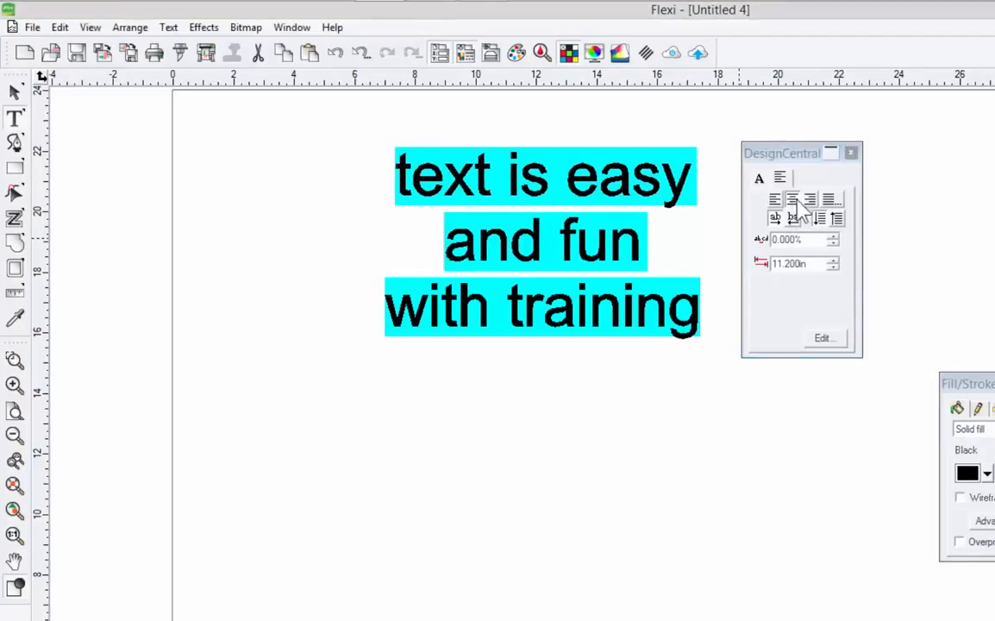
pyautogui.click(810, 200)
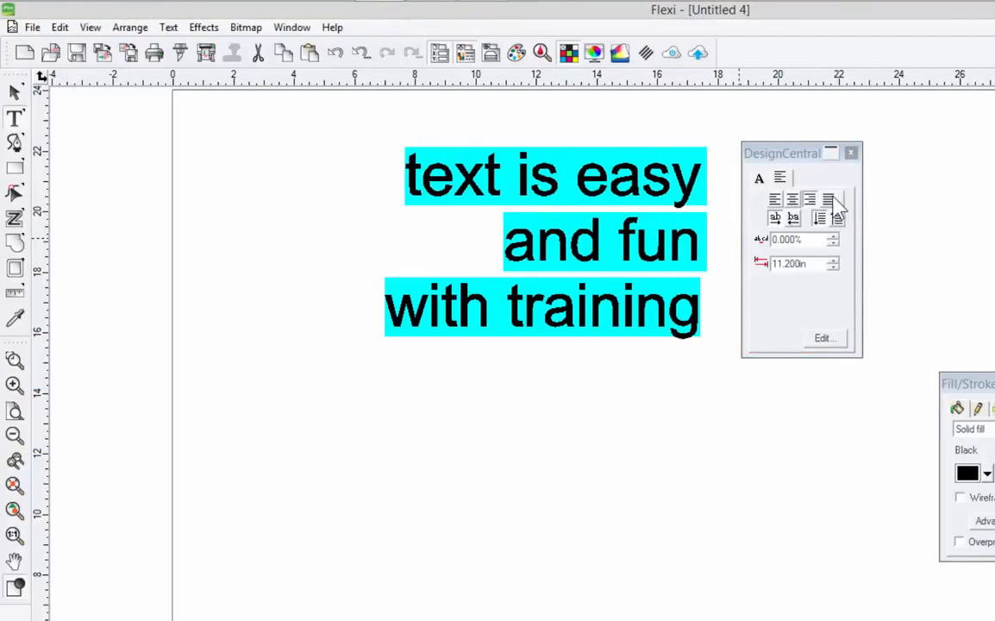
pyautogui.click(830, 200)
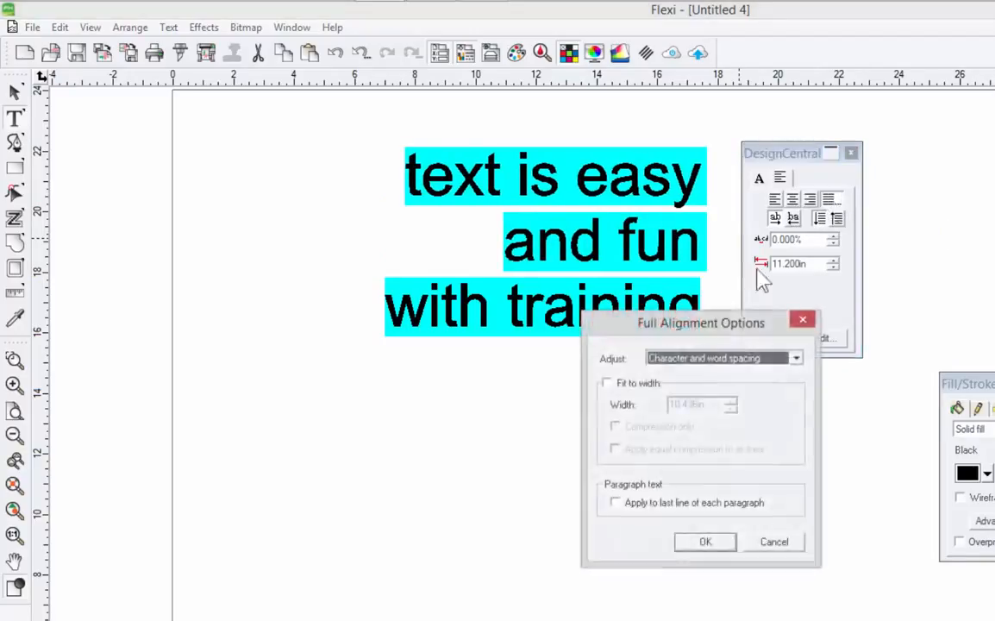
pyautogui.moveTo(691, 318); pyautogui.dragTo(613, 184)
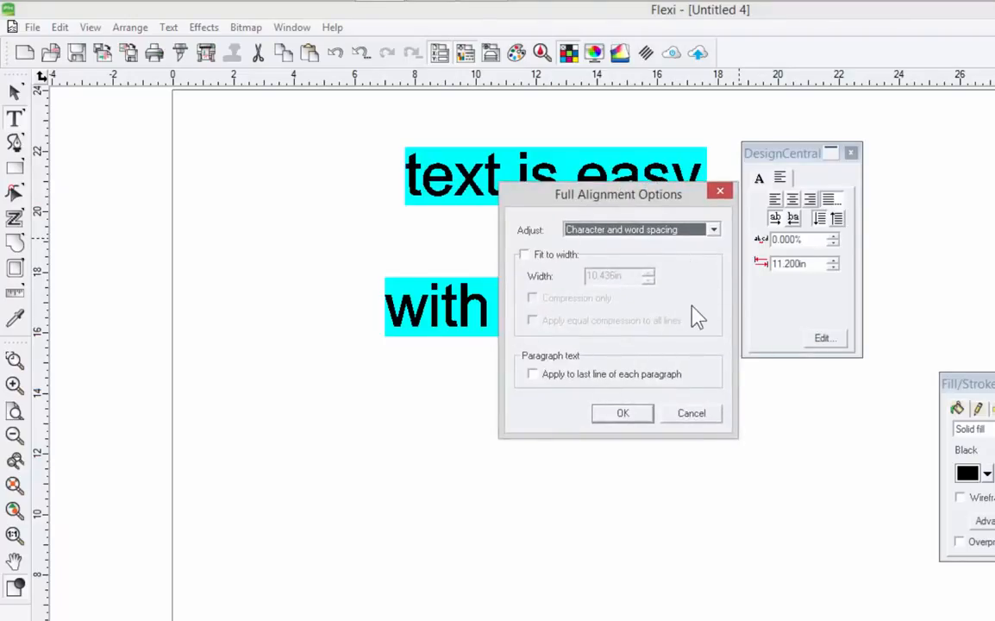
pyautogui.click(694, 418)
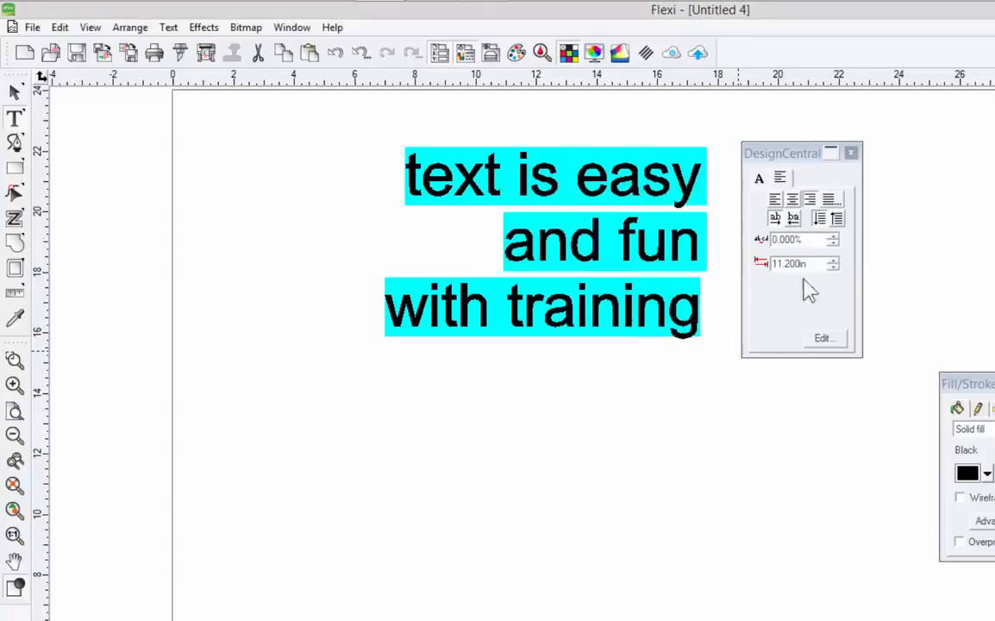
pyautogui.click(774, 200)
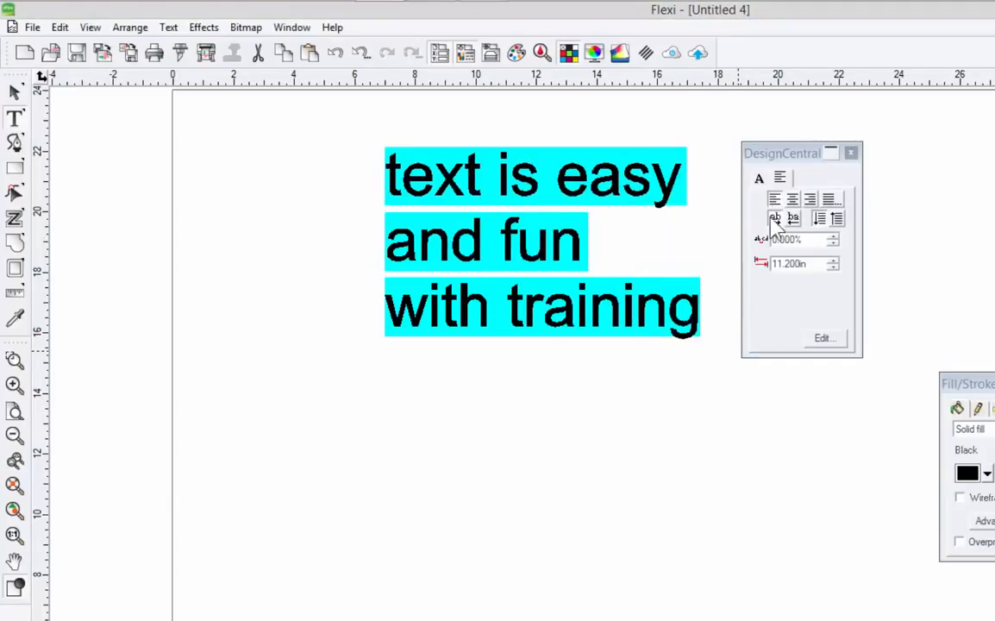
# - Try 10% word spacing and right-to-left text direction, restoring 0% spacing and left-to-right direction
pyautogui.click(833, 236)
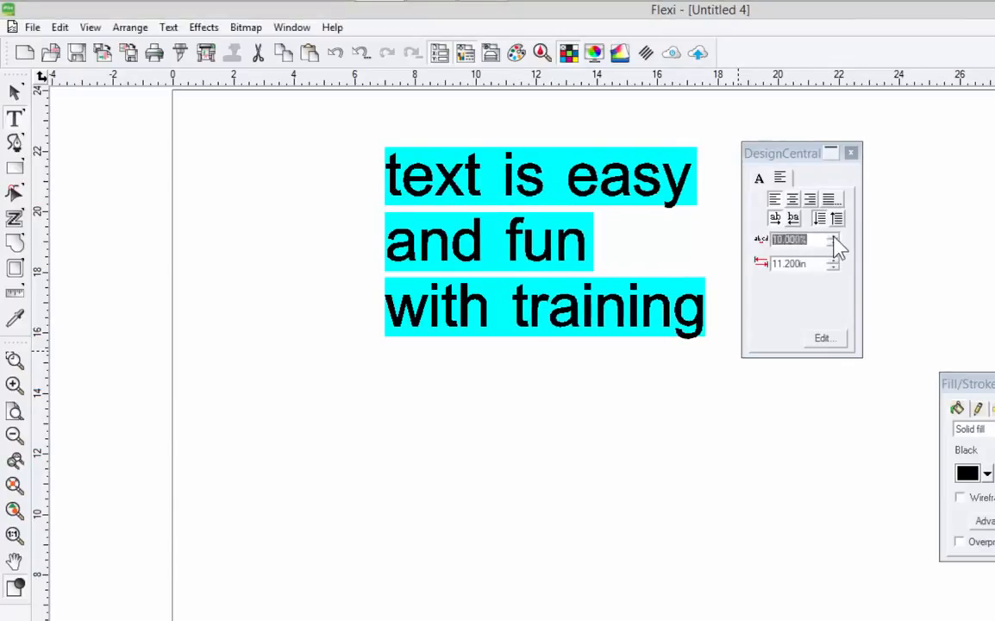
pyautogui.click(834, 245)
pyautogui.click(834, 244)
pyautogui.click(834, 245)
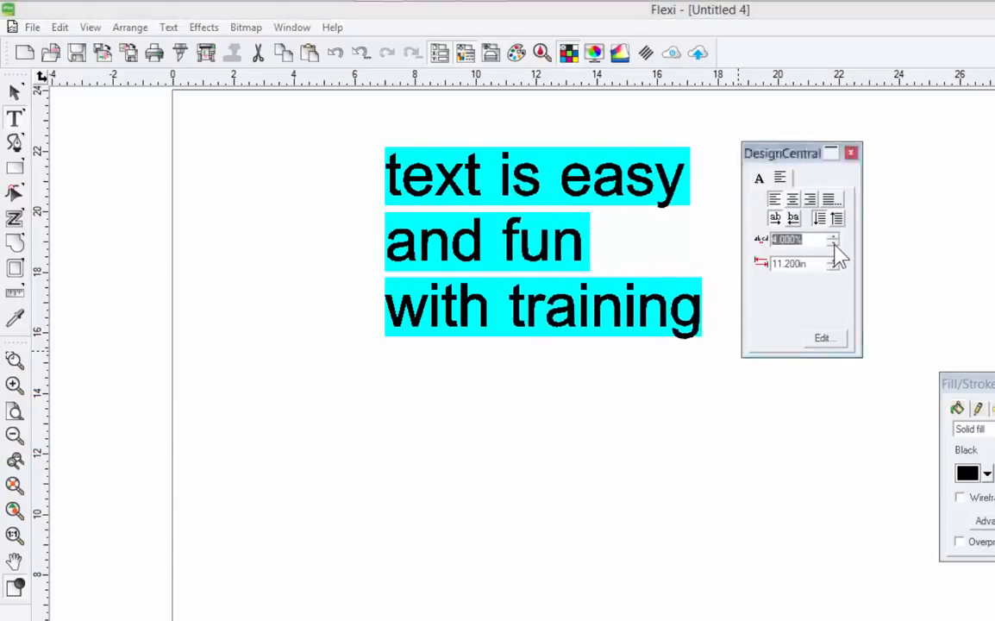
pyautogui.click(833, 245)
pyautogui.click(834, 240)
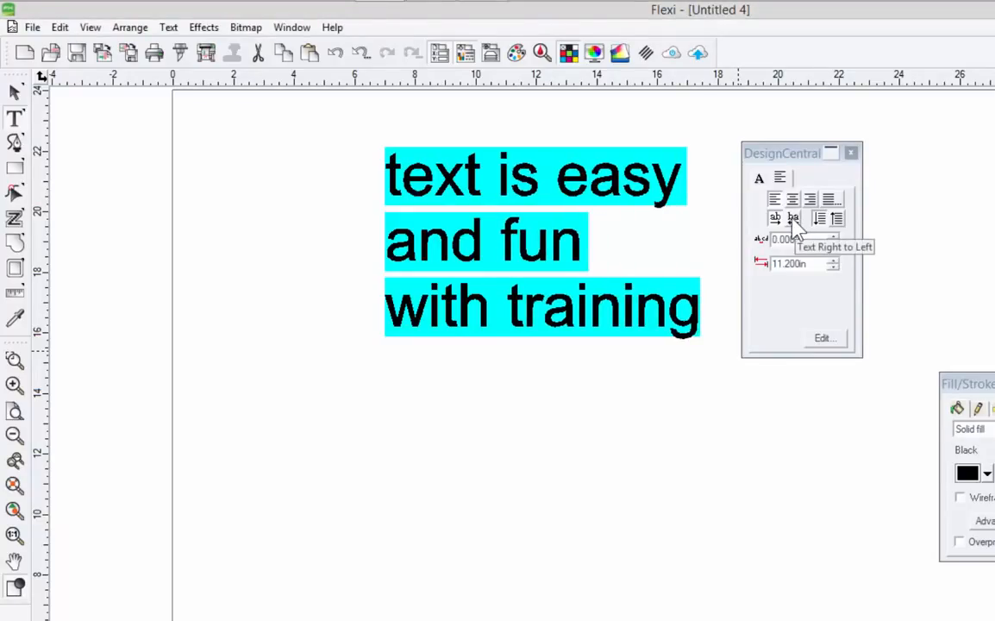
pyautogui.click(793, 219)
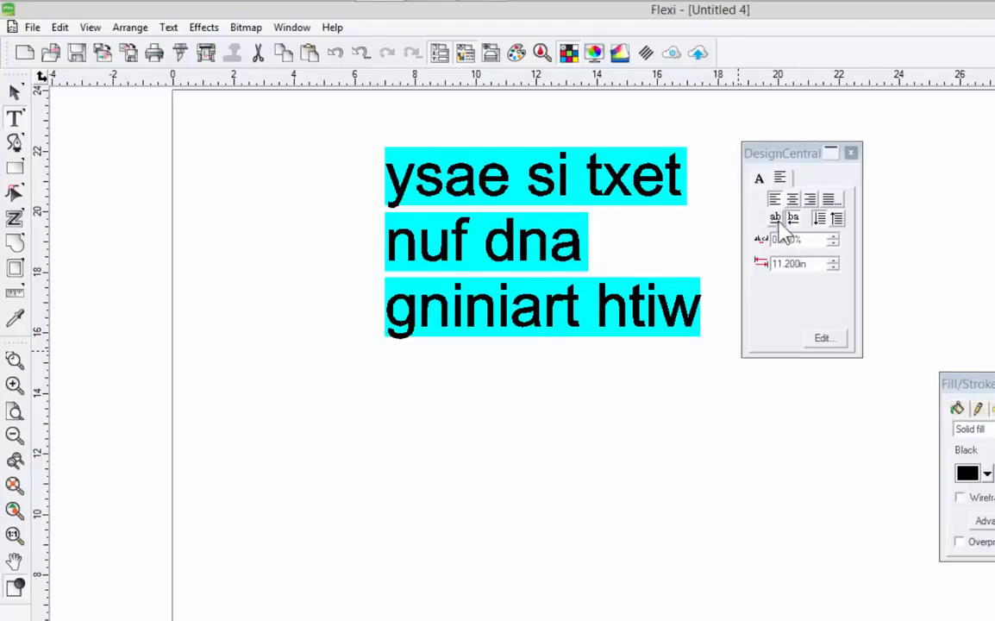
pyautogui.click(793, 219)
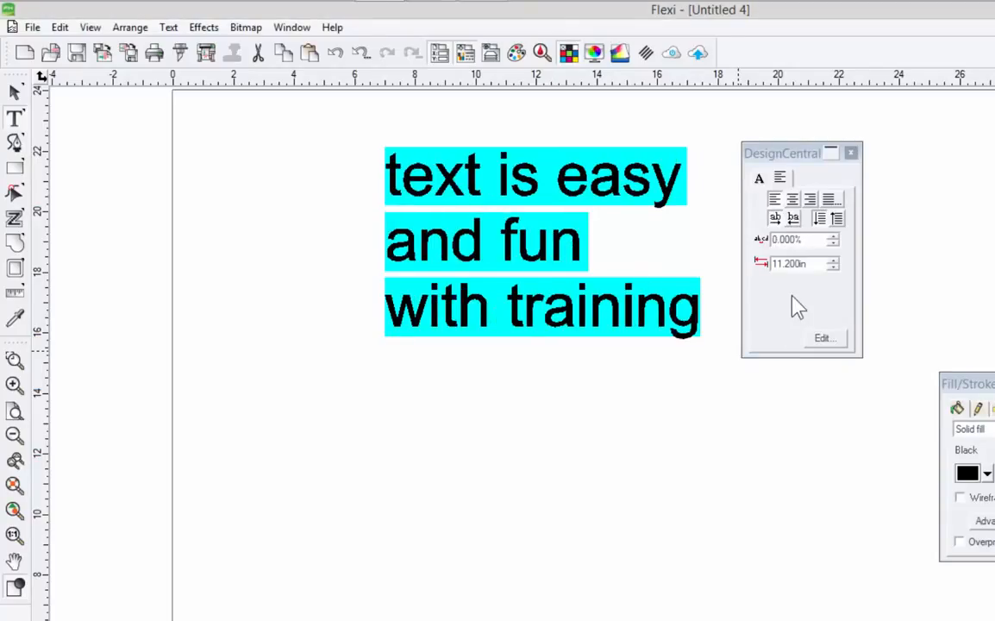
# - Select the text as an object, display its character handles with DesignCentral moved clear, and interactively widen the tracking and line spacing
pyautogui.click(15, 91)
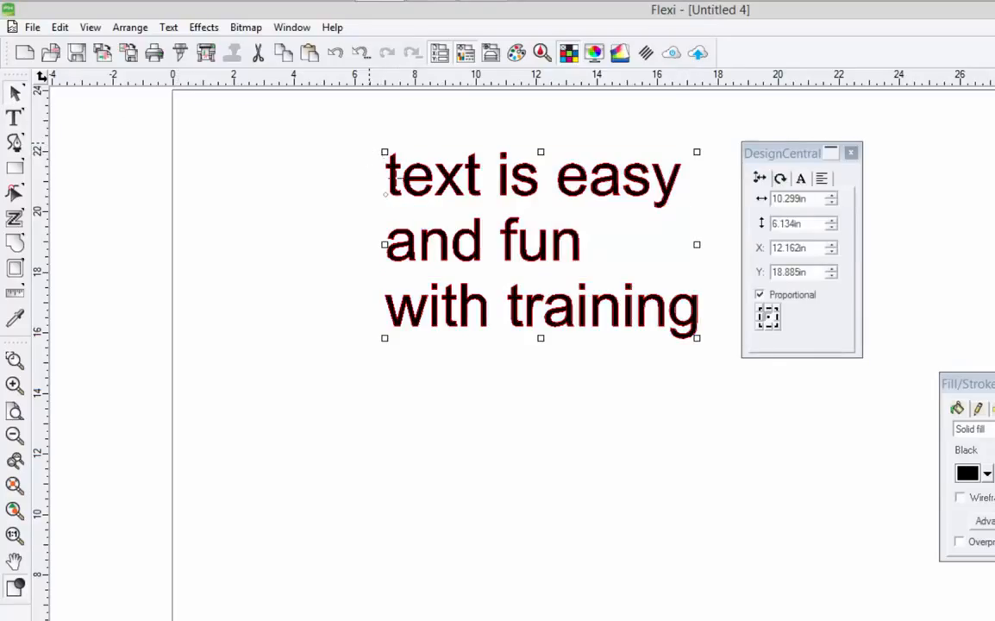
pyautogui.click(800, 180)
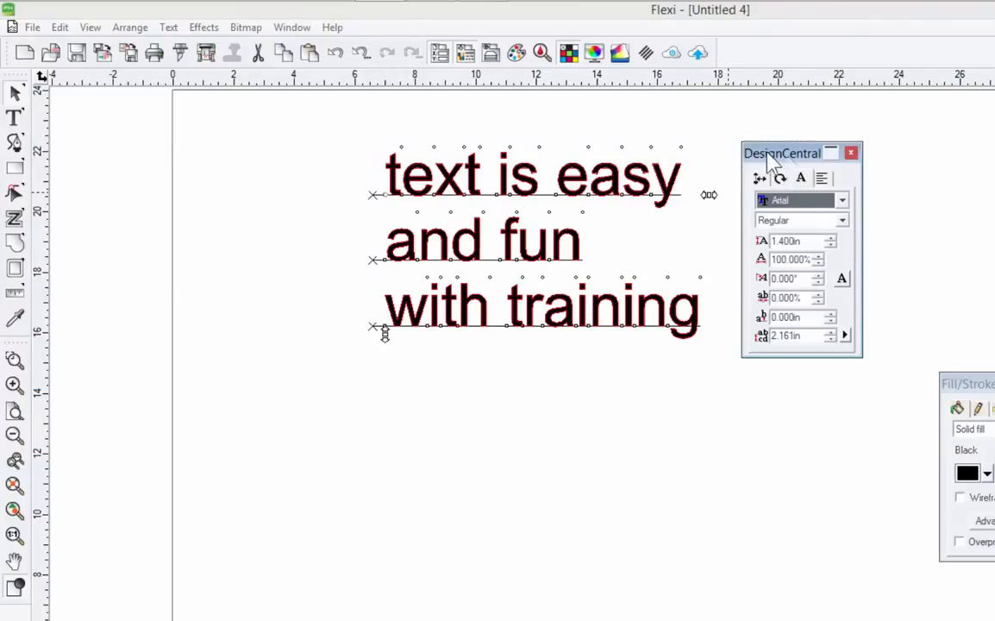
pyautogui.moveTo(770, 160); pyautogui.dragTo(994, 164)
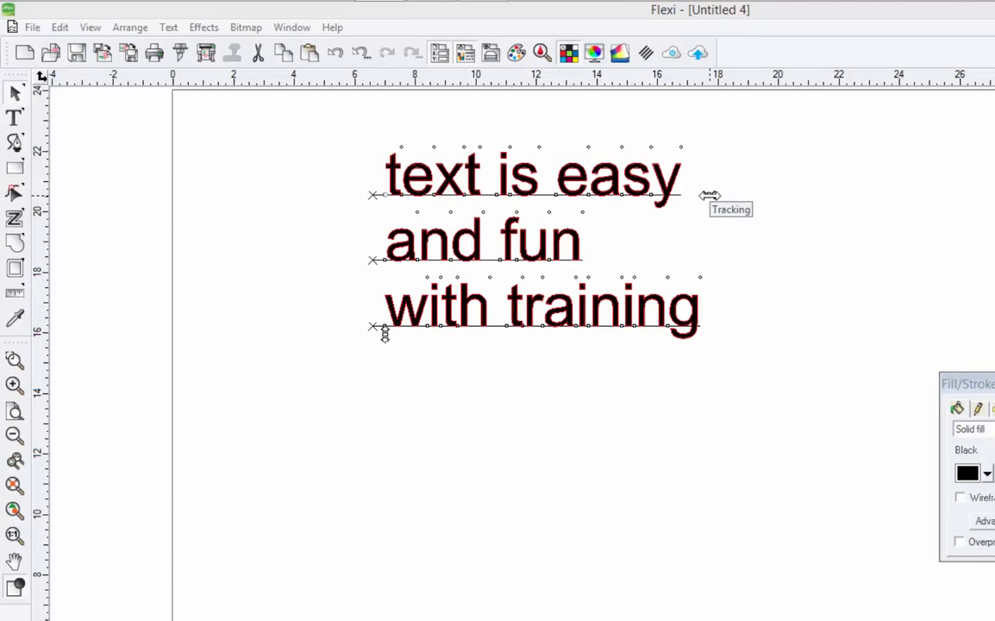
pyautogui.moveTo(708, 196); pyautogui.dragTo(744, 215)
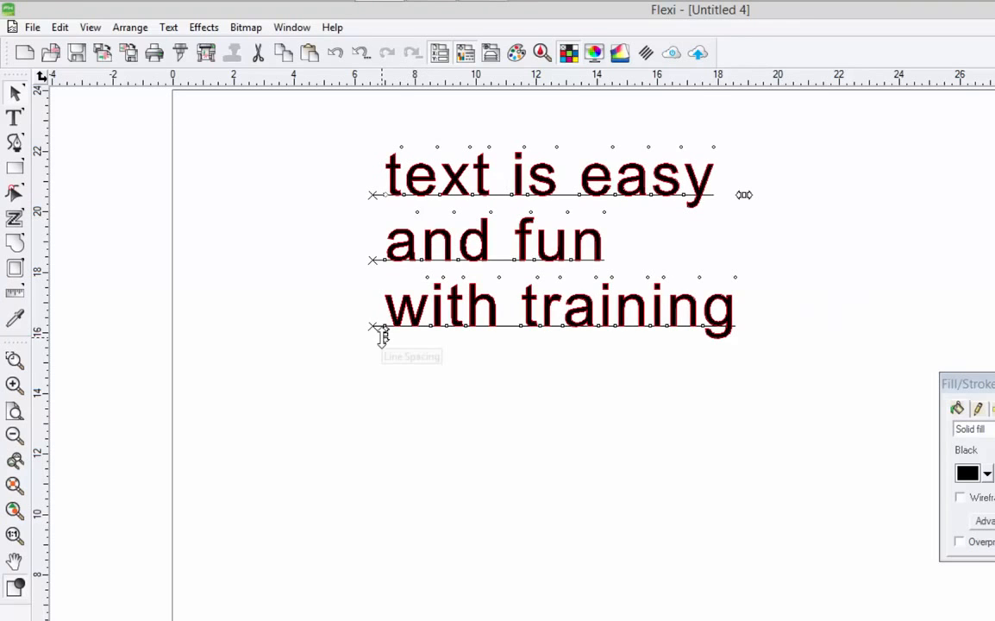
pyautogui.moveTo(385, 333); pyautogui.dragTo(384, 511)
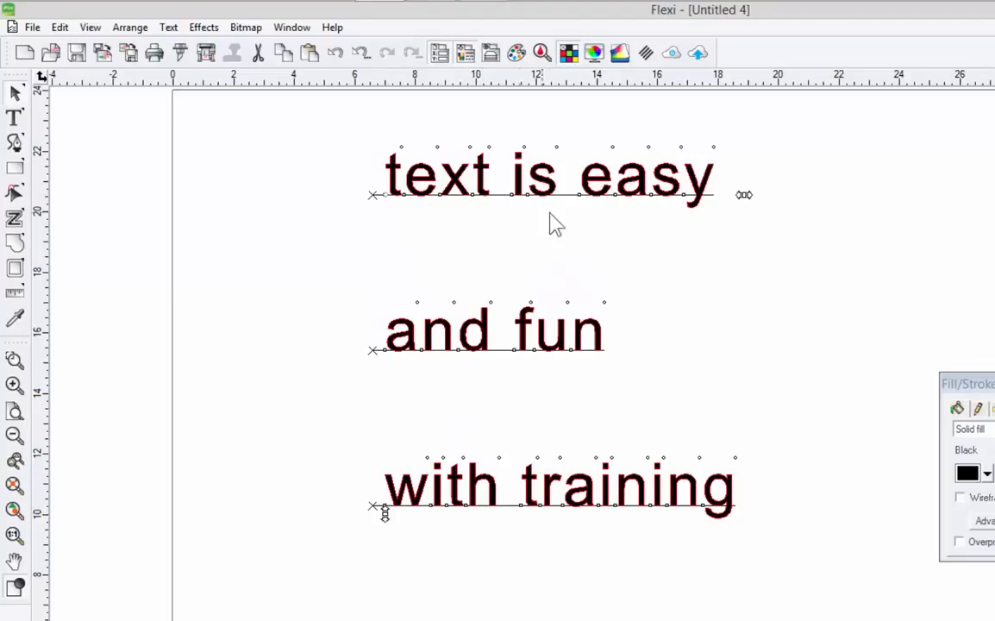
# - Shift the "and fun" line about 5.7 in to the right and tighten the spacing between the lines using the on-object handles
pyautogui.click(515, 195)
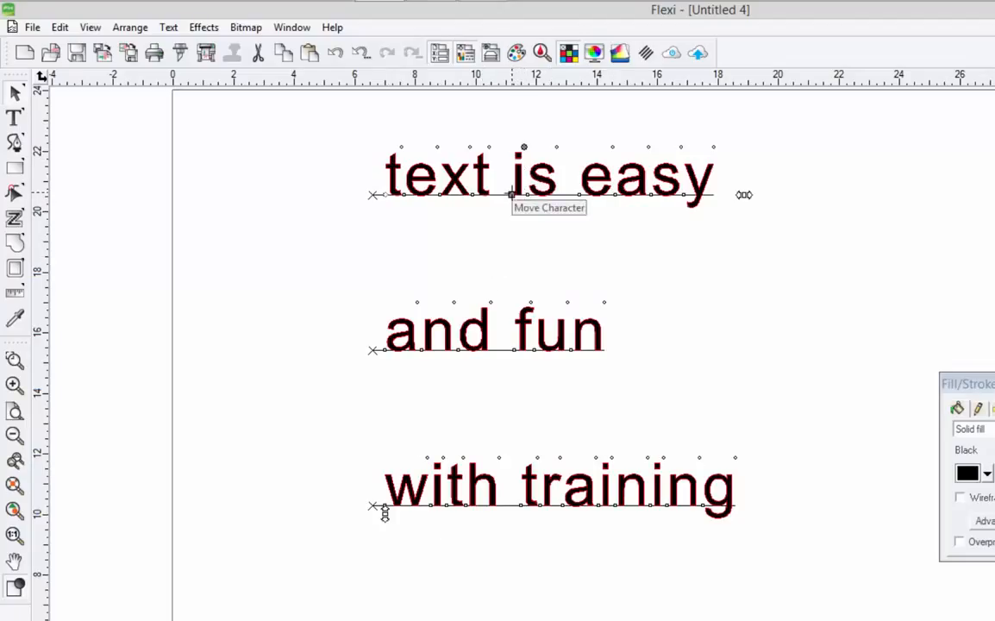
pyautogui.moveTo(518, 196)
pyautogui.mouseDown()
pyautogui.moveTo(688, 203)
pyautogui.moveTo(511, 213)
pyautogui.mouseUp()
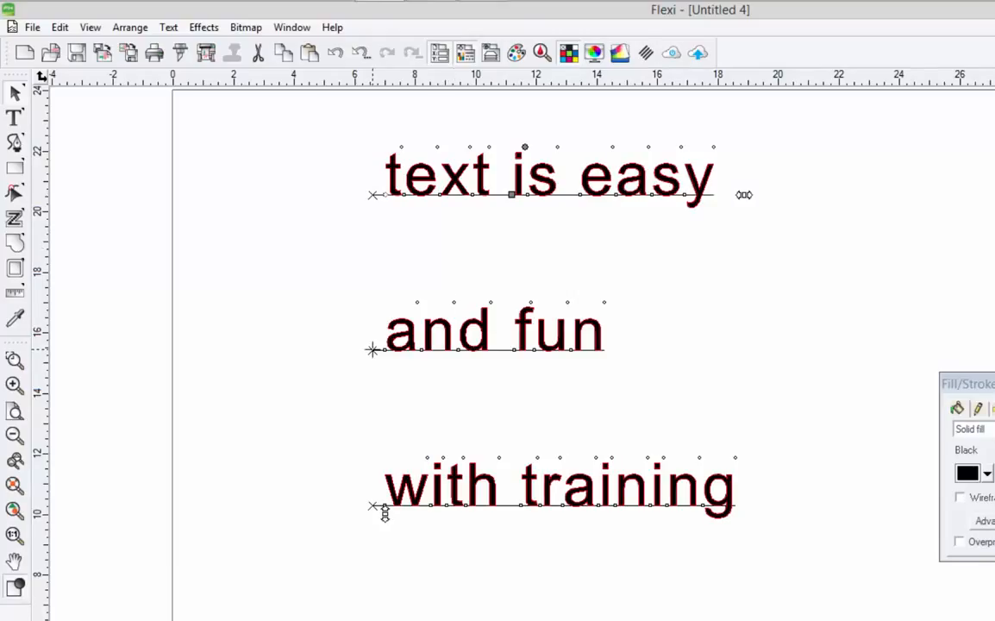
pyautogui.moveTo(373, 350); pyautogui.dragTo(546, 332)
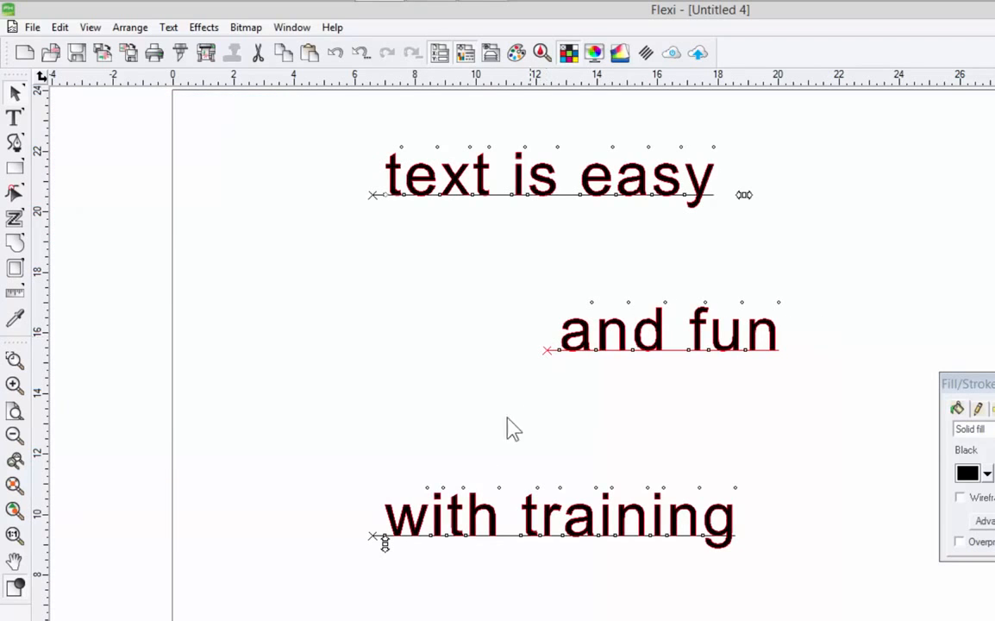
pyautogui.moveTo(382, 540); pyautogui.dragTo(383, 407)
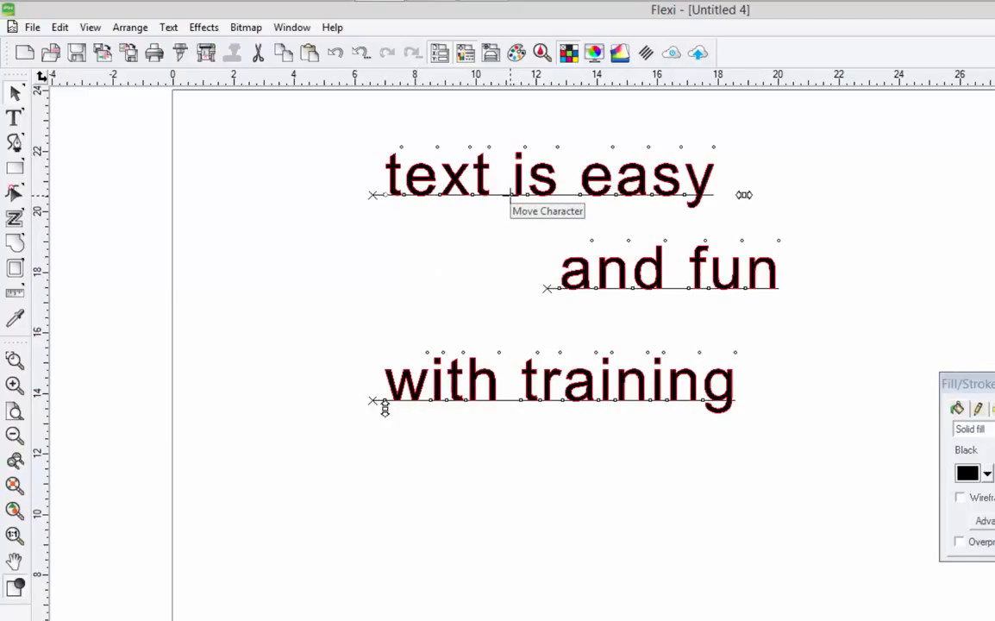
# - Widen the gap after "text" by moving the "is easy" characters about 0.6 in to the right along the baseline
pyautogui.moveTo(511, 194); pyautogui.dragTo(562, 197)
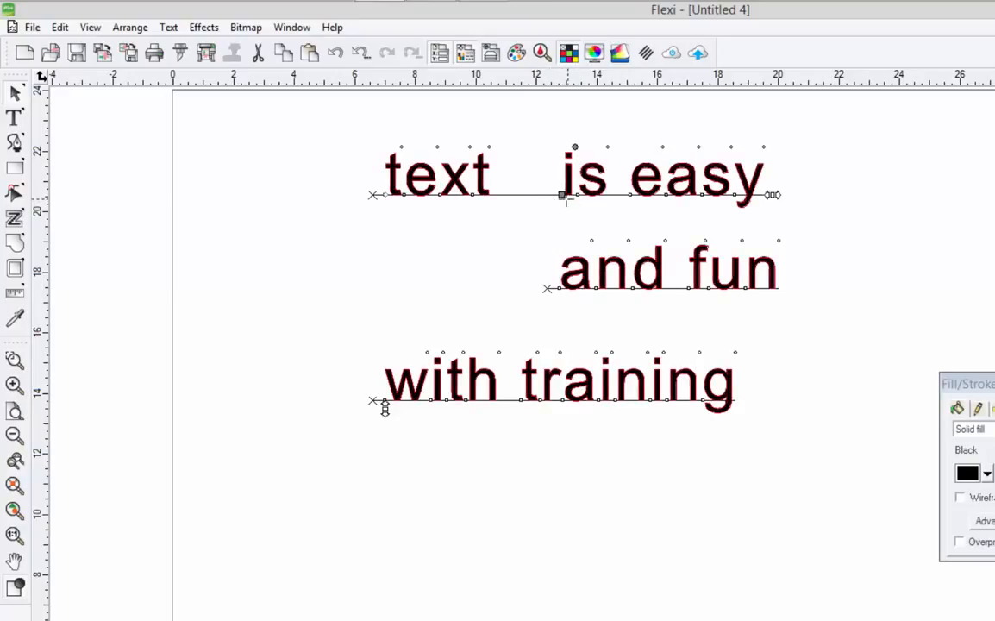
pyautogui.moveTo(561, 195); pyautogui.dragTo(529, 195)
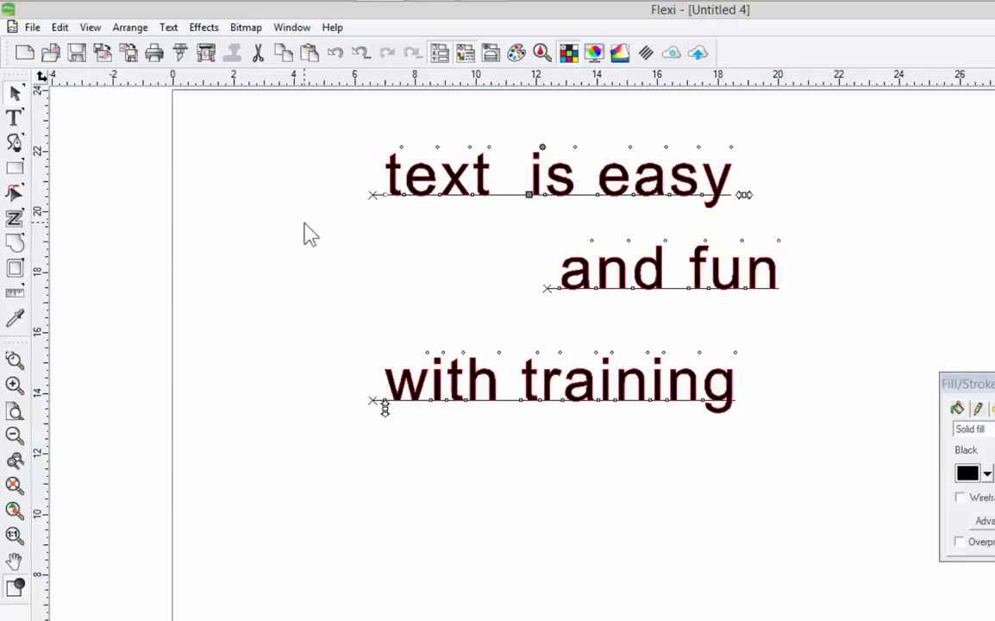
# - Highlight all three lines of text for editing, reselect them as an object and display their character handles
pyautogui.click(16, 121)
pyautogui.click(367, 173)
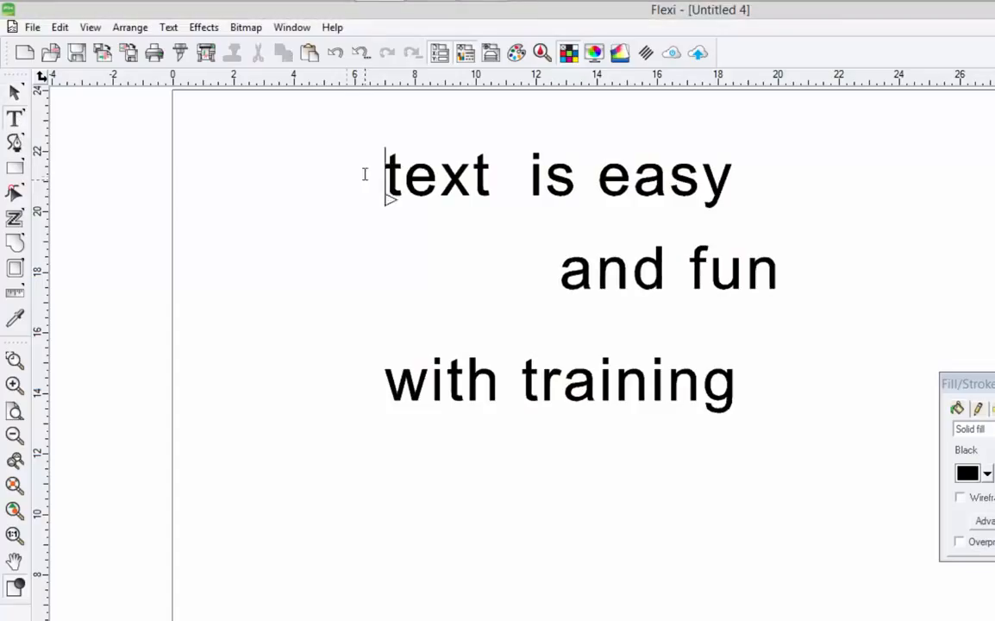
pyautogui.moveTo(387, 175); pyautogui.dragTo(774, 385)
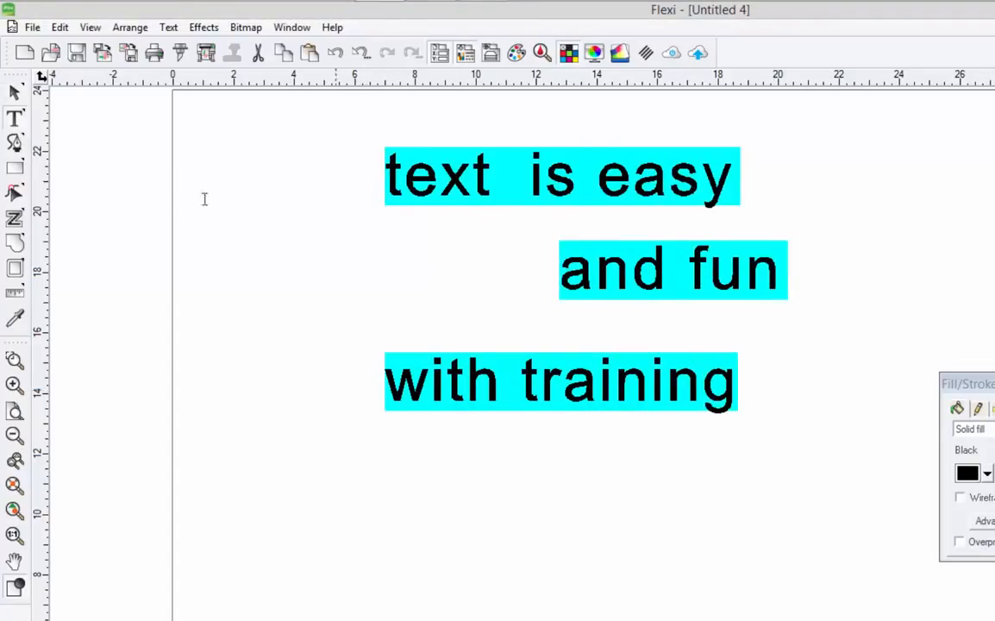
pyautogui.click(14, 92)
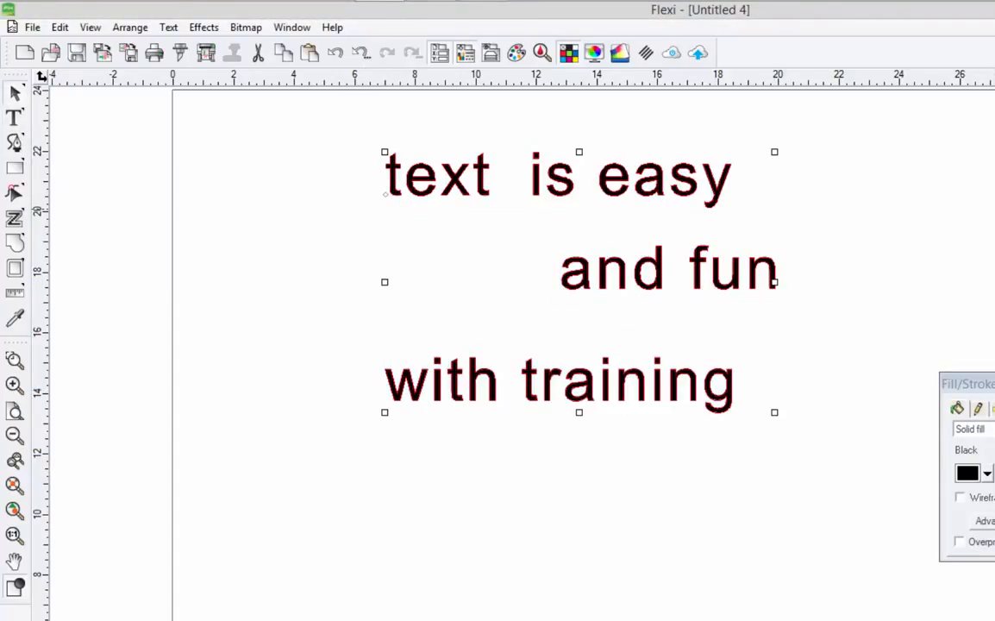
pyautogui.press('Tab')
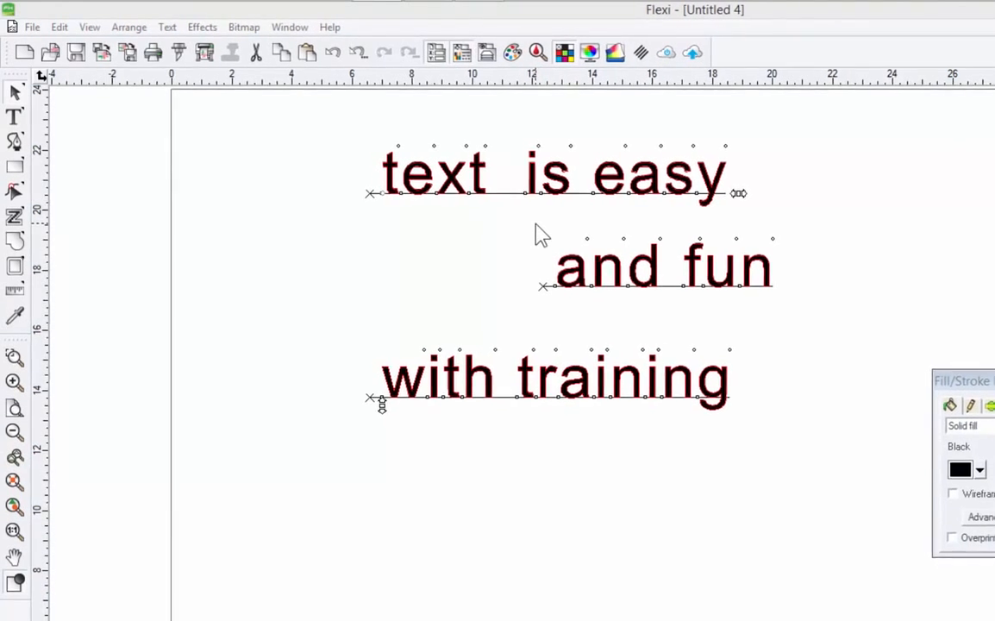
pyautogui.press('Delete')
pyautogui.moveTo(578, 151); pyautogui.dragTo(677, 145)
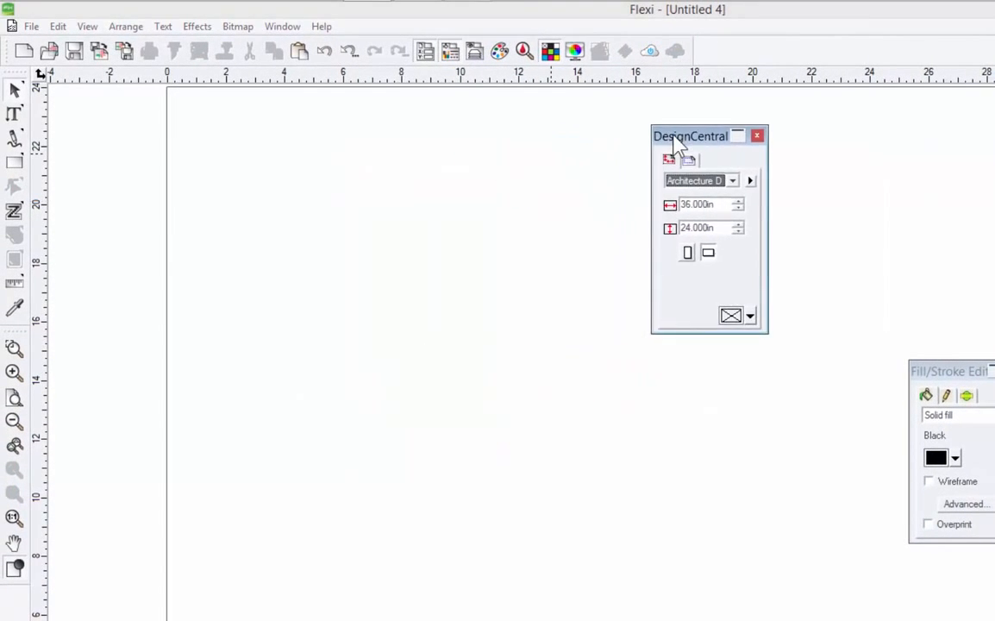
pyautogui.click(14, 113)
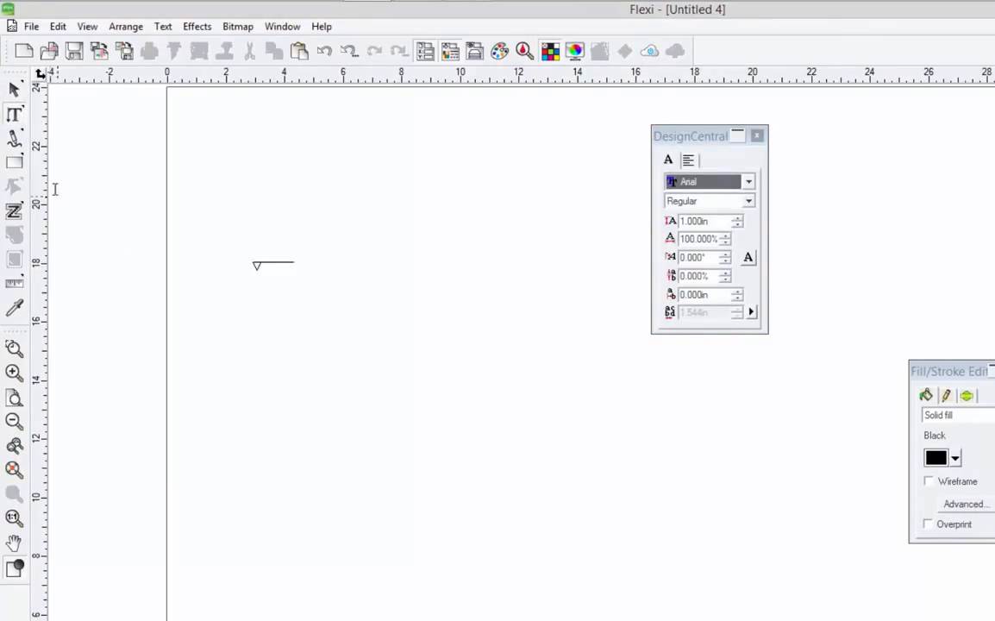
pyautogui.moveTo(15, 113); pyautogui.dragTo(51, 122)
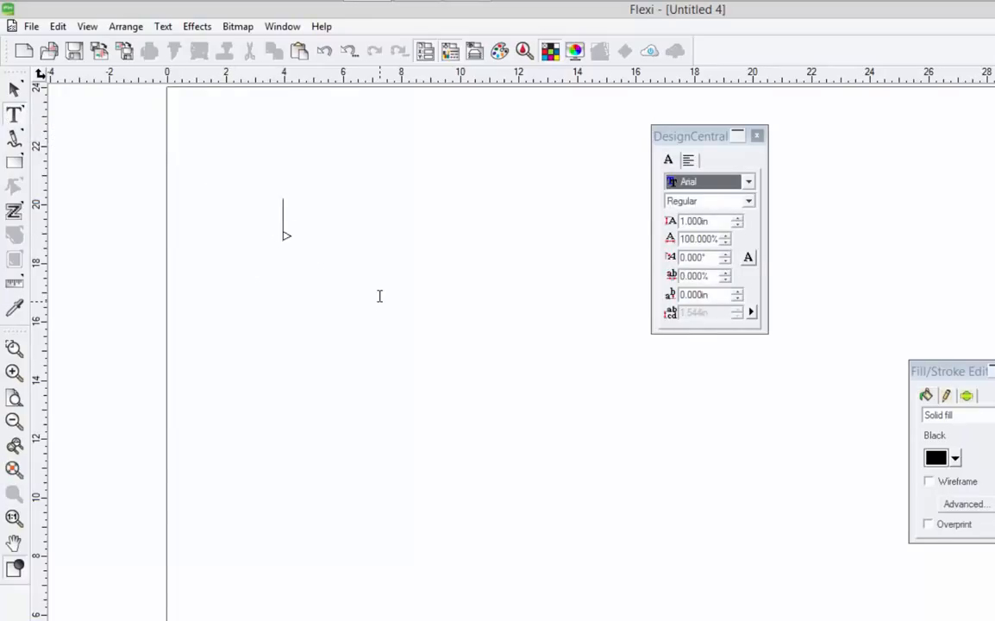
pyautogui.write('www.think')
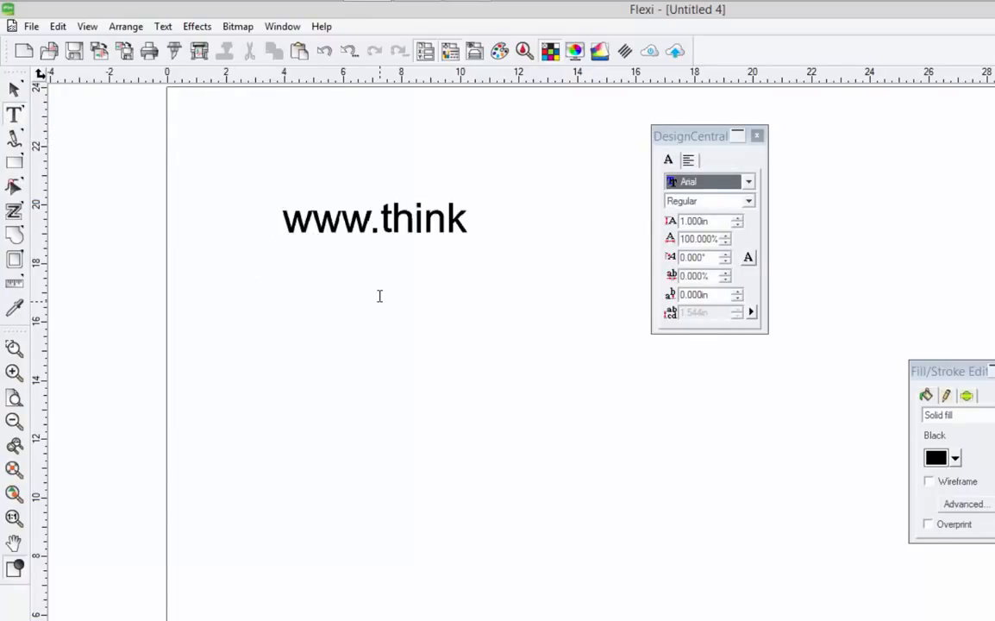
pyautogui.write('sai.com')
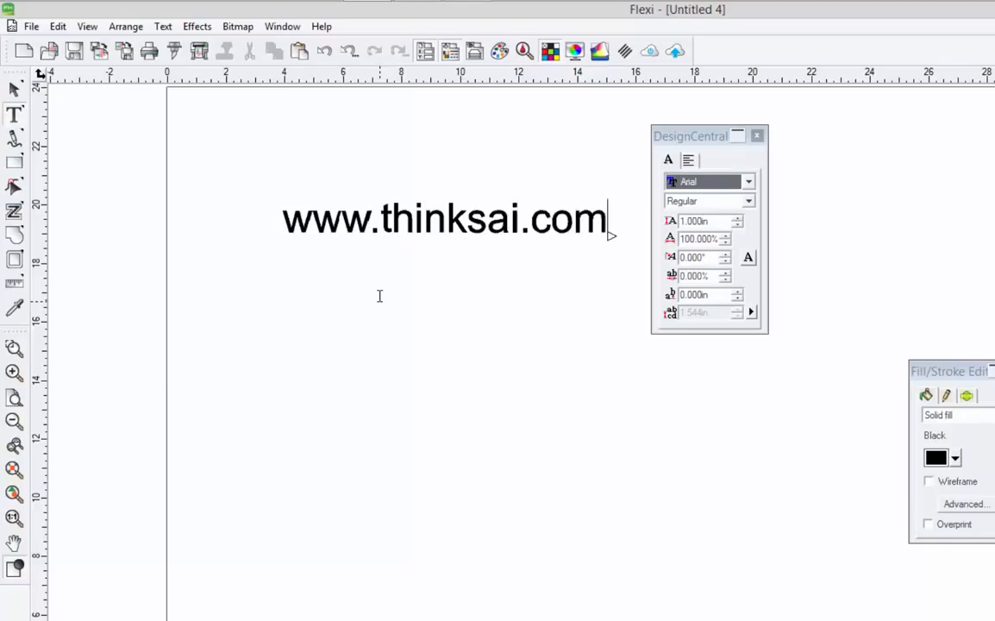
pyautogui.click(681, 143)
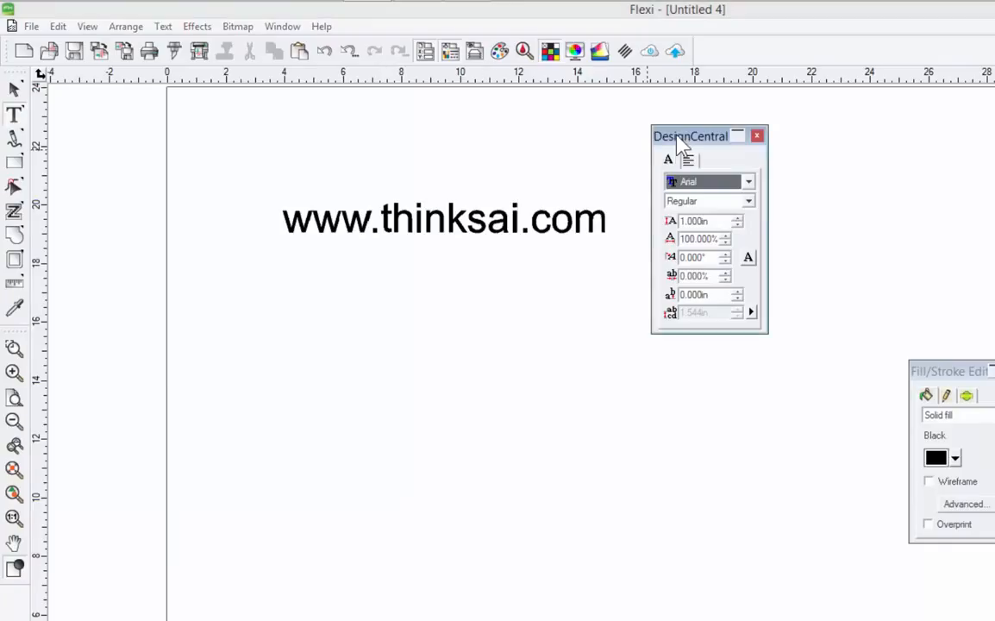
# - Move the web address text about 1.1 in left and 0.25 in down, and add its flagged word to the user dictionary
pyautogui.click(14, 88)
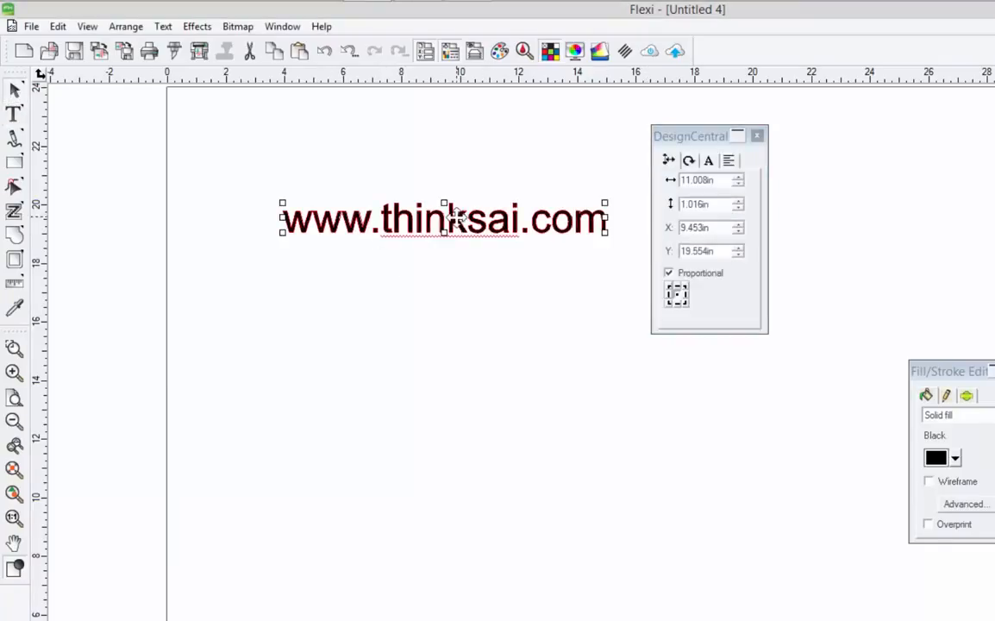
pyautogui.moveTo(444, 216); pyautogui.dragTo(422, 226)
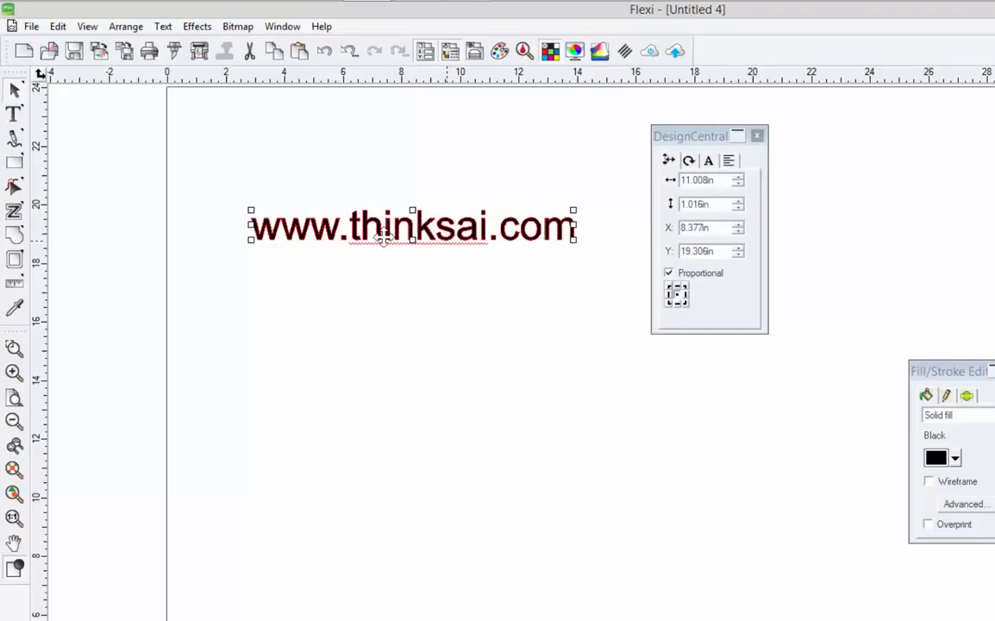
pyautogui.rightClick(430, 223)
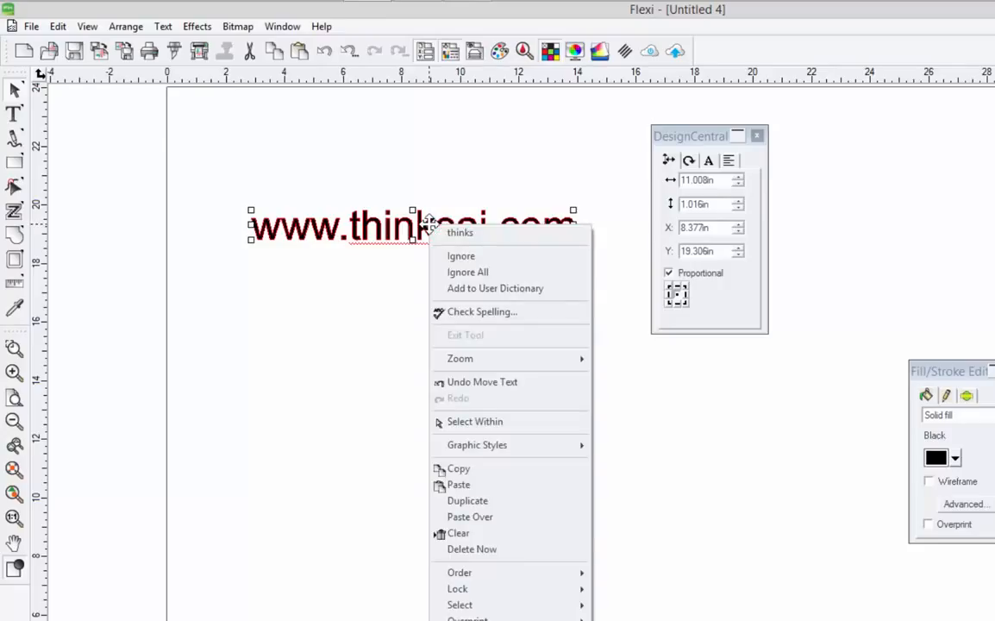
pyautogui.click(514, 290)
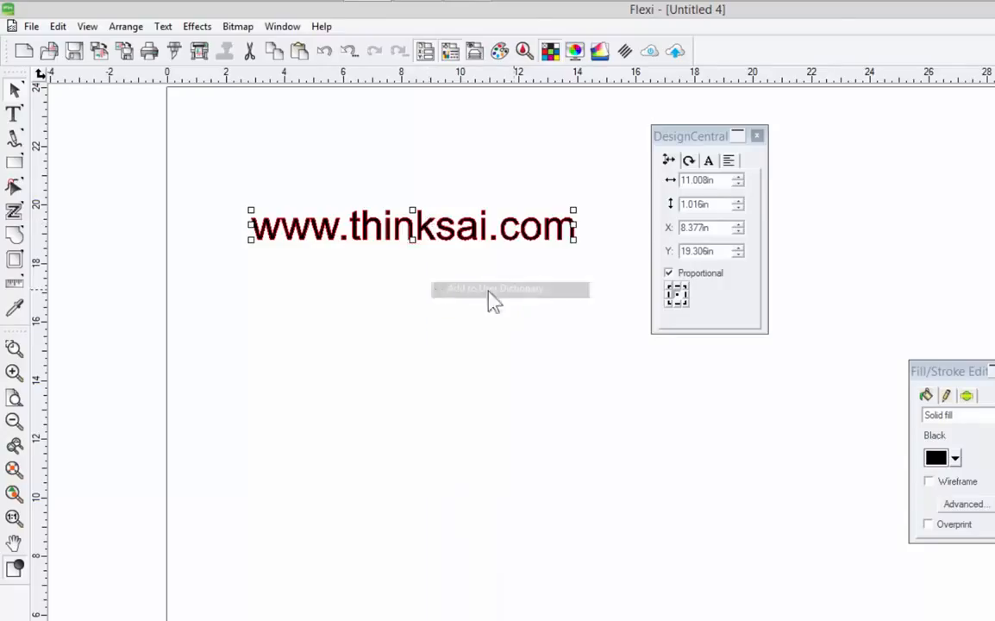
pyautogui.click(405, 291)
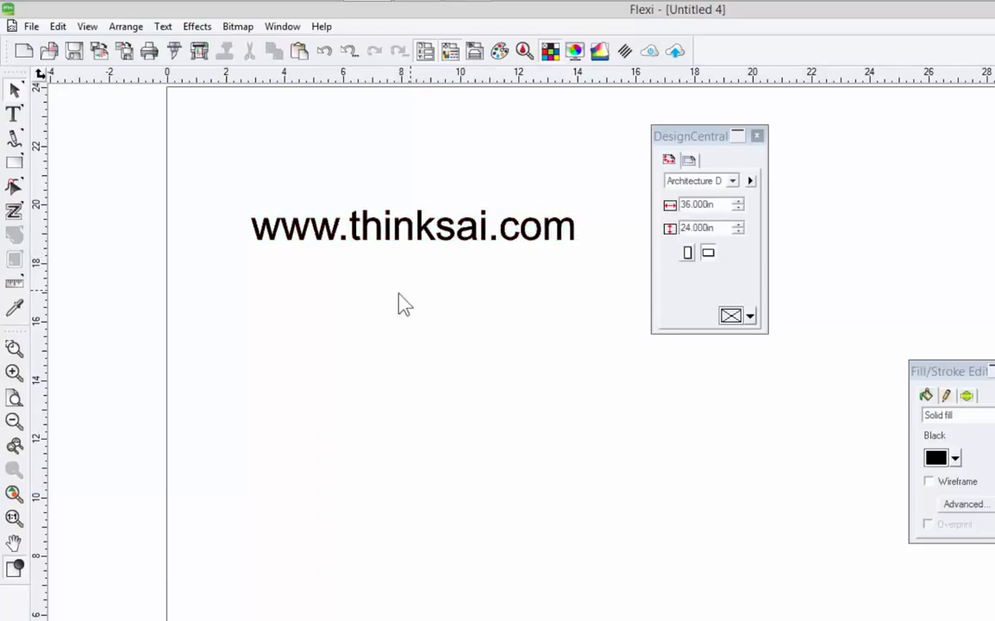
pyautogui.click(411, 241)
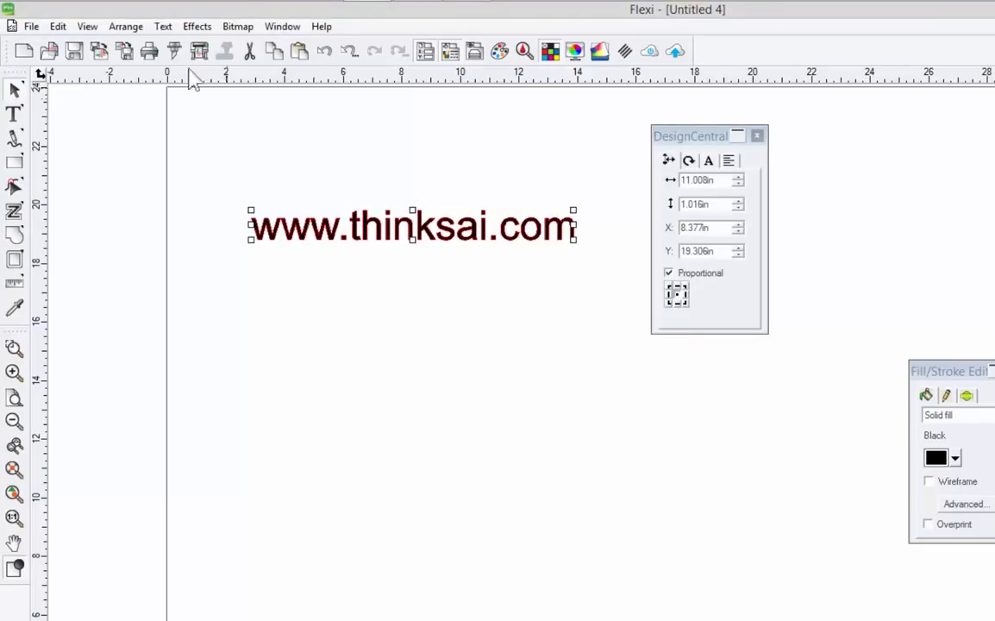
pyautogui.click(164, 29)
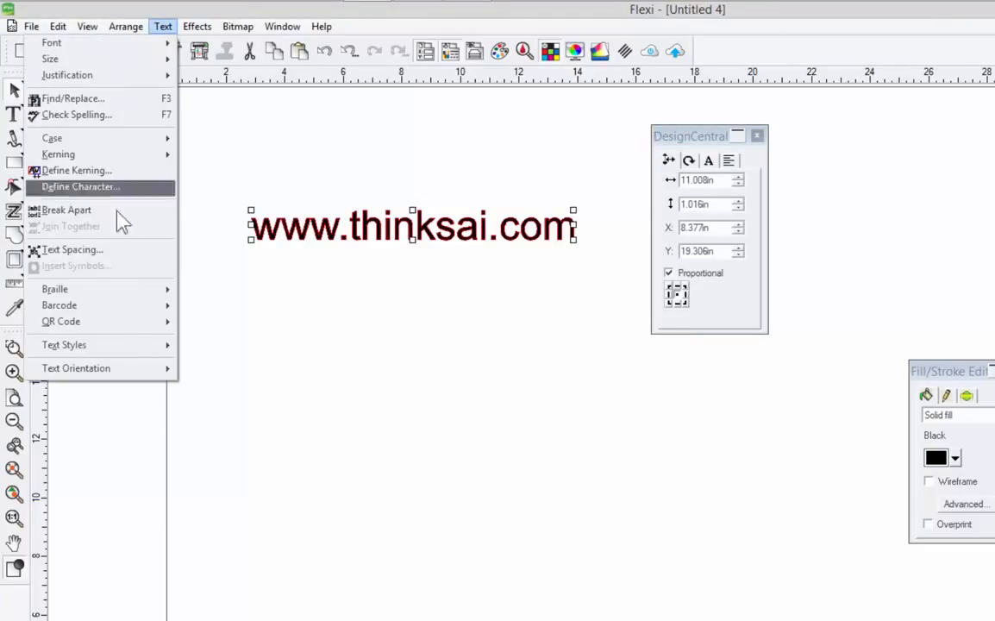
pyautogui.moveTo(123, 332)
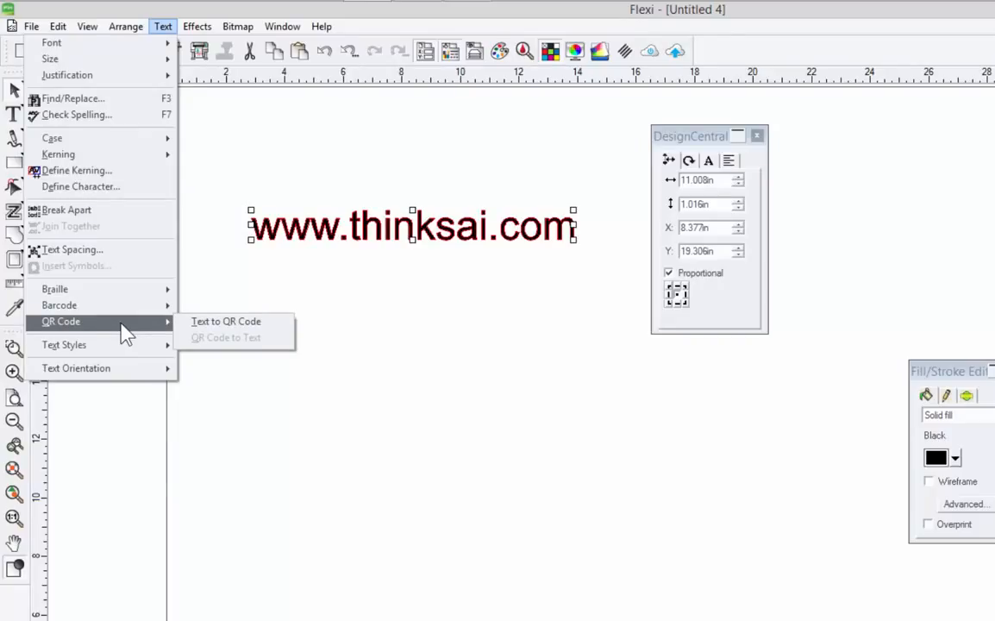
pyautogui.click(217, 325)
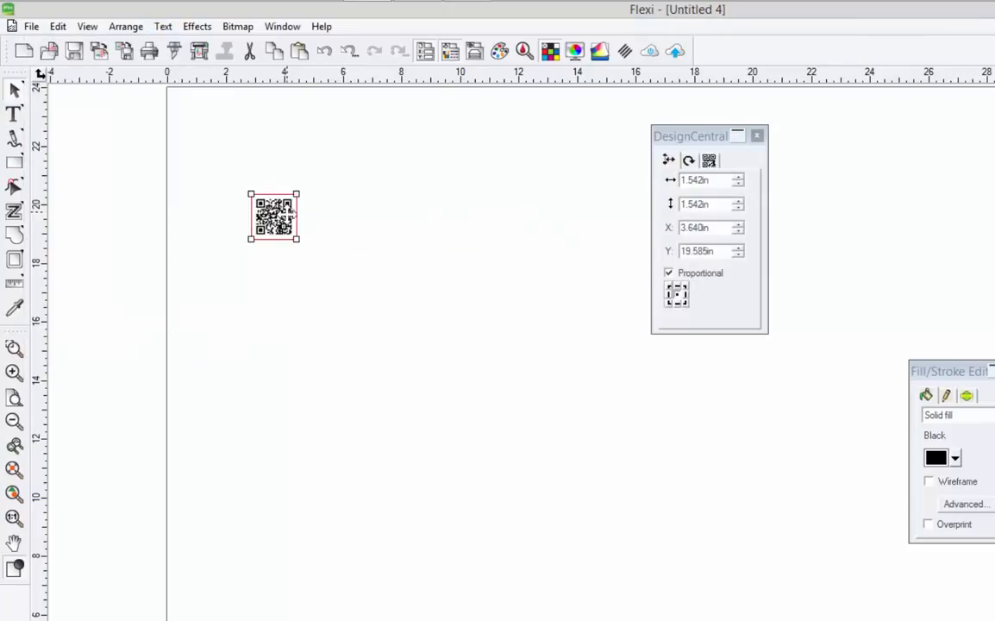
pyautogui.moveTo(296, 242); pyautogui.dragTo(350, 315)
pyautogui.moveTo(470, 470); pyautogui.dragTo(526, 468)
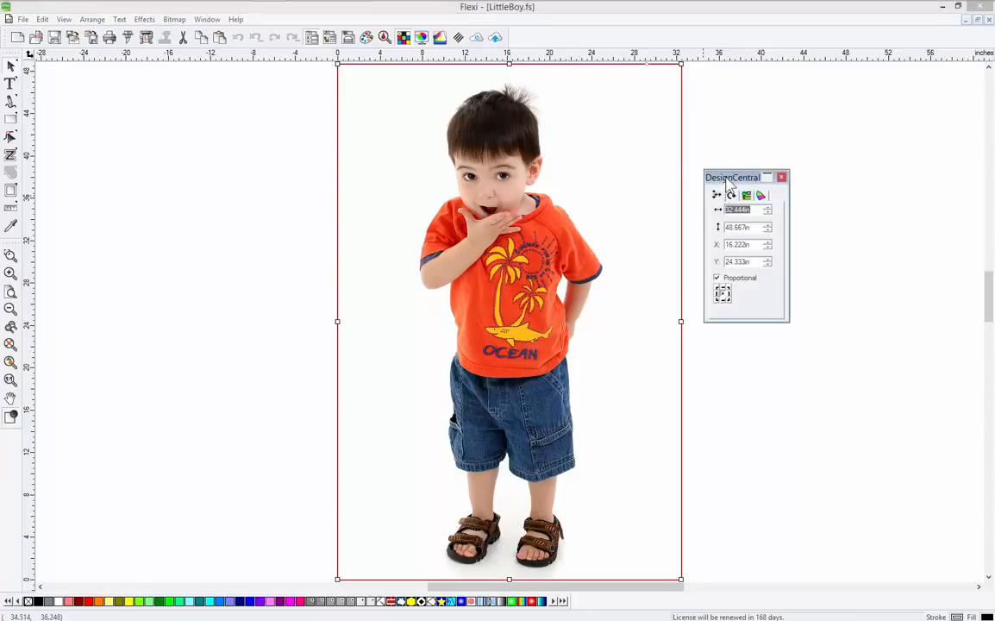
# - Examine the LittleBoy photo's dimensions, bitmap resolution and color management settings in DesignCentral
pyautogui.moveTo(727, 181); pyautogui.dragTo(713, 176)
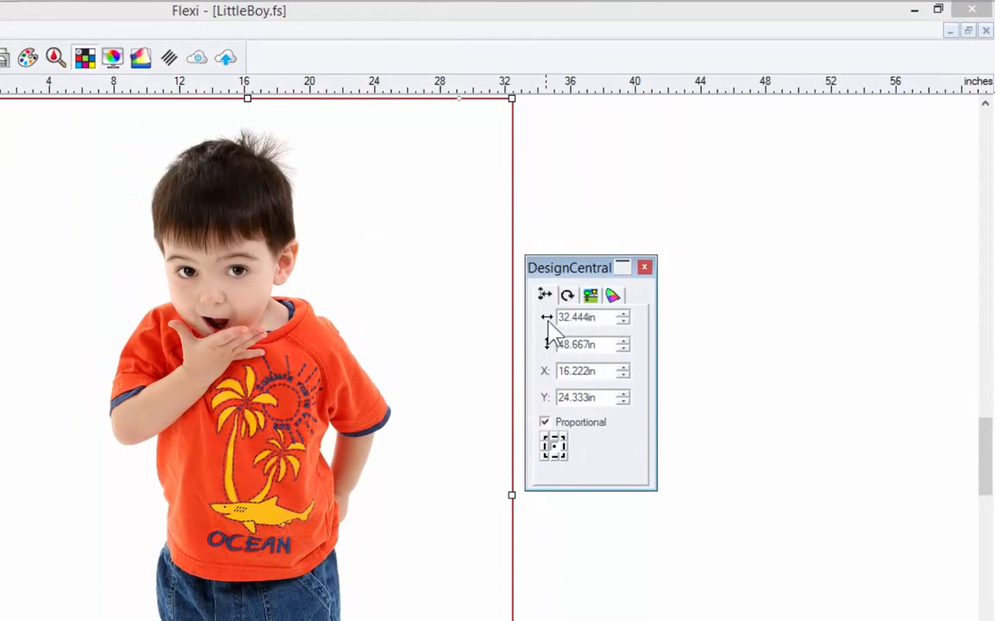
pyautogui.click(582, 316)
pyautogui.click(591, 296)
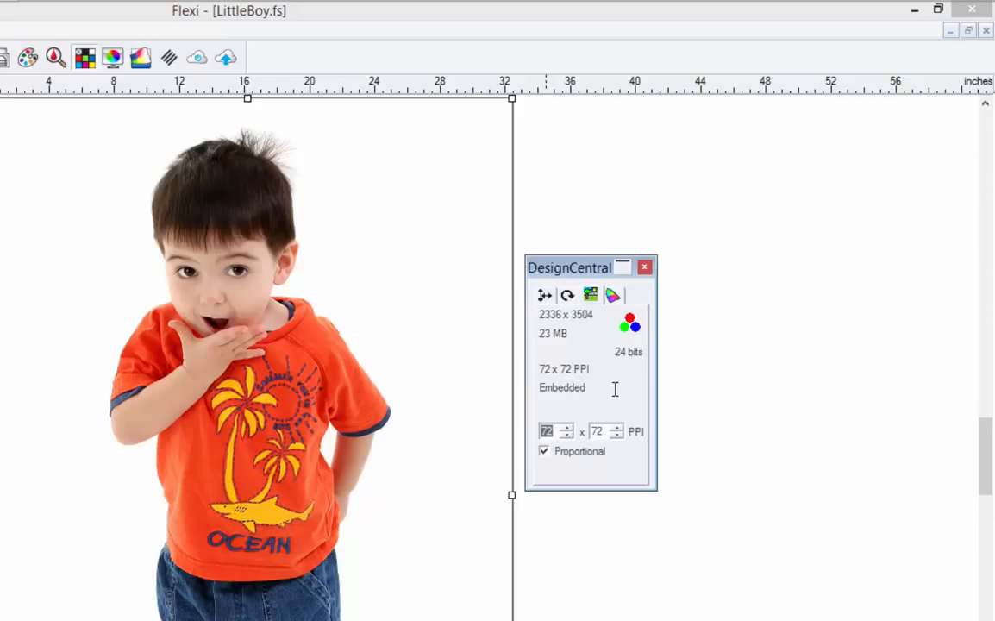
pyautogui.click(613, 294)
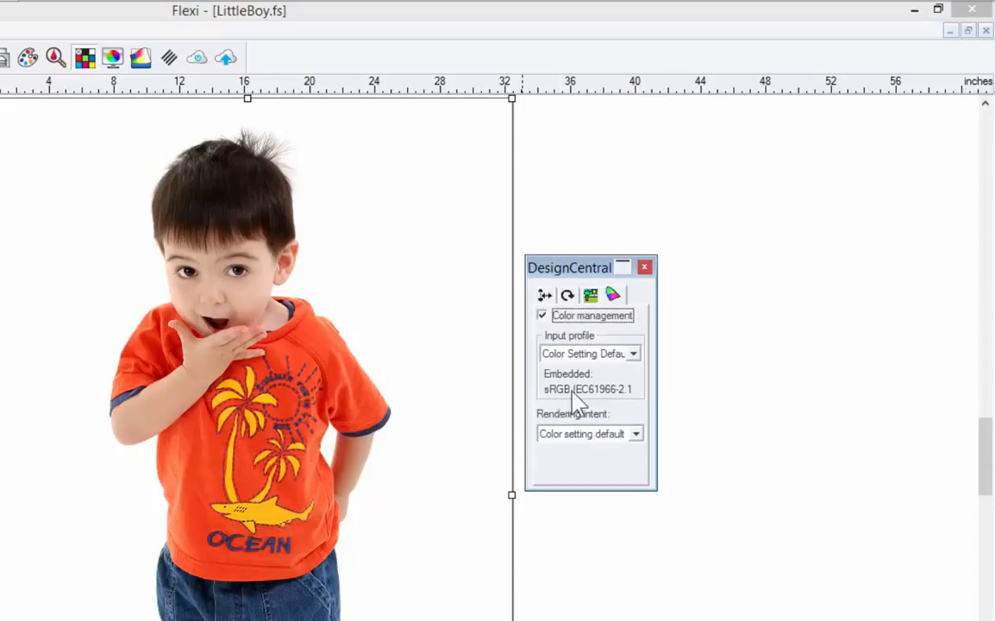
pyautogui.click(545, 295)
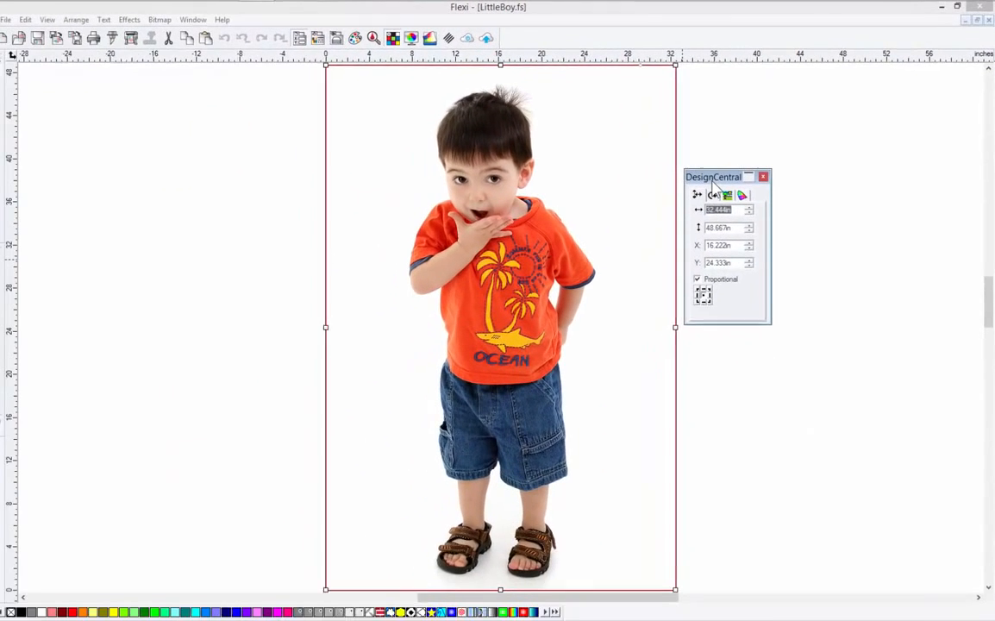
# - Reselect the boy's photo, zoom in to 1:1 on the shirt and shift the photo downward in two moves
pyautogui.moveTo(713, 183); pyautogui.dragTo(740, 199)
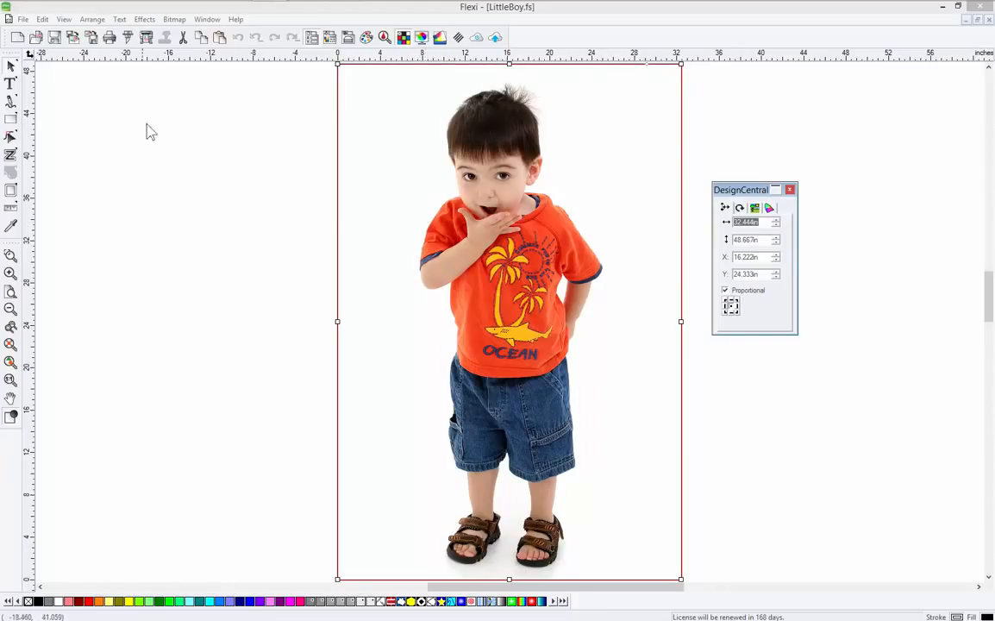
pyautogui.click(189, 158)
pyautogui.click(464, 244)
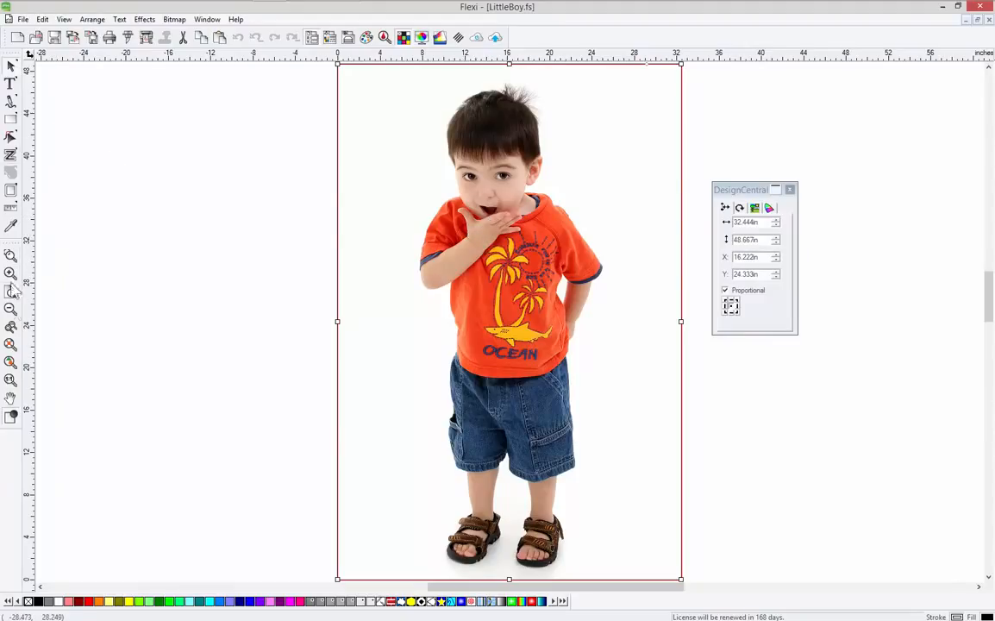
pyautogui.click(10, 383)
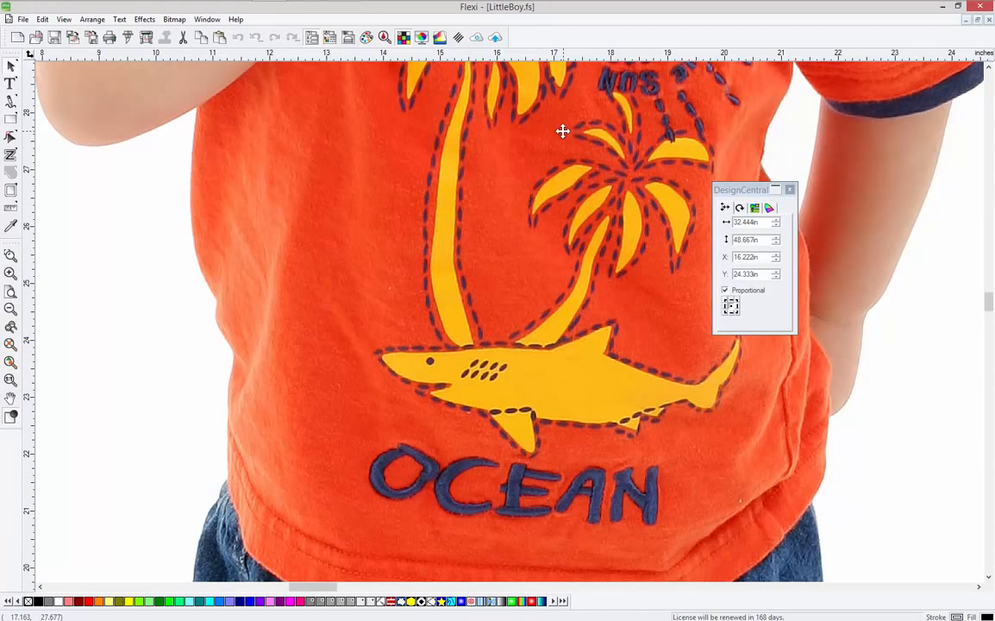
pyautogui.moveTo(540, 102); pyautogui.dragTo(536, 317)
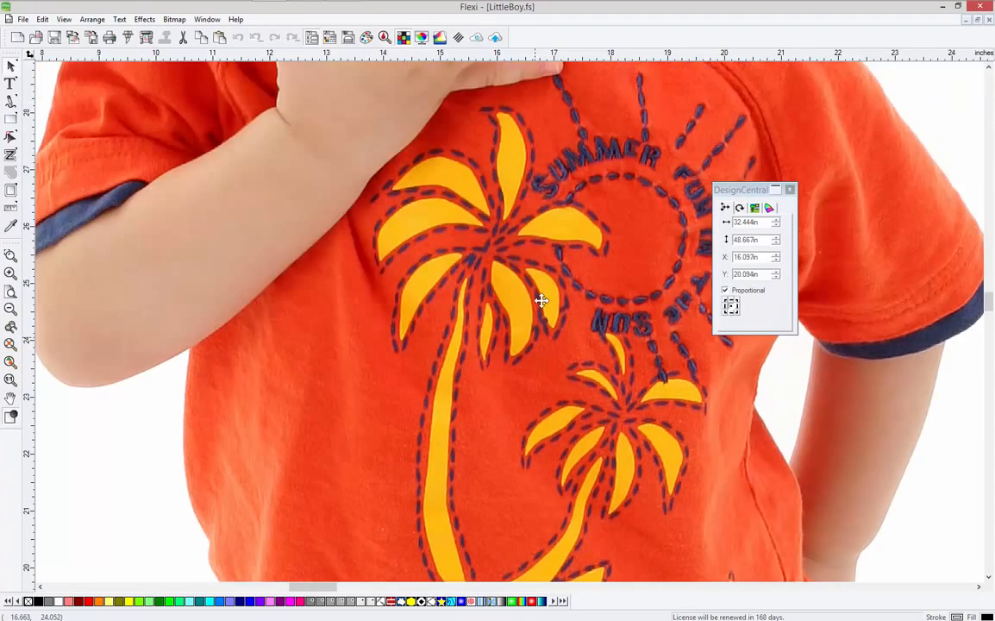
pyautogui.moveTo(560, 142); pyautogui.dragTo(559, 497)
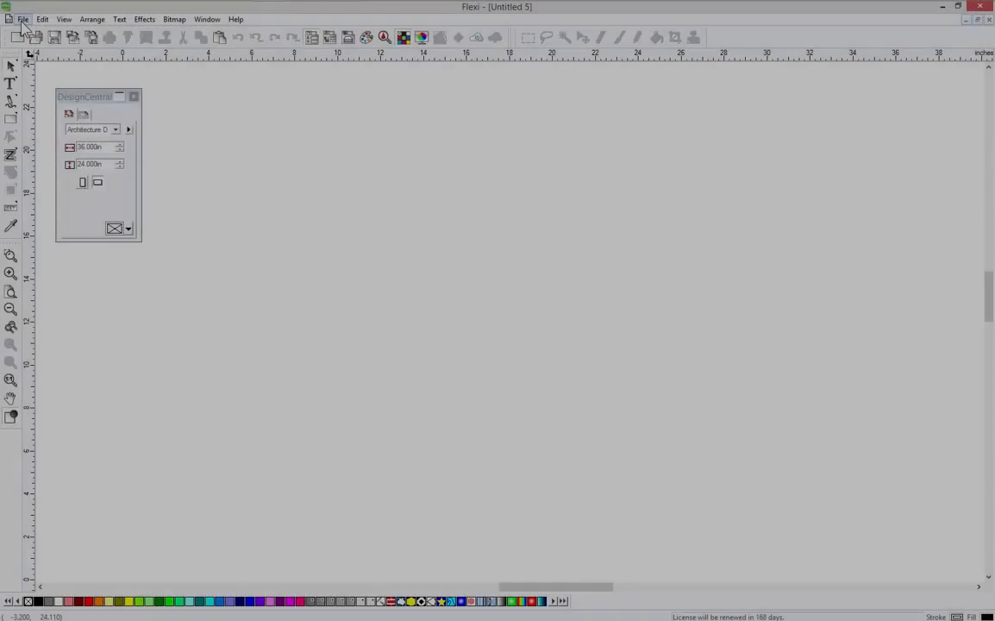
# - Open the image fish.jpg from the Demo Files folder
pyautogui.click(22, 19)
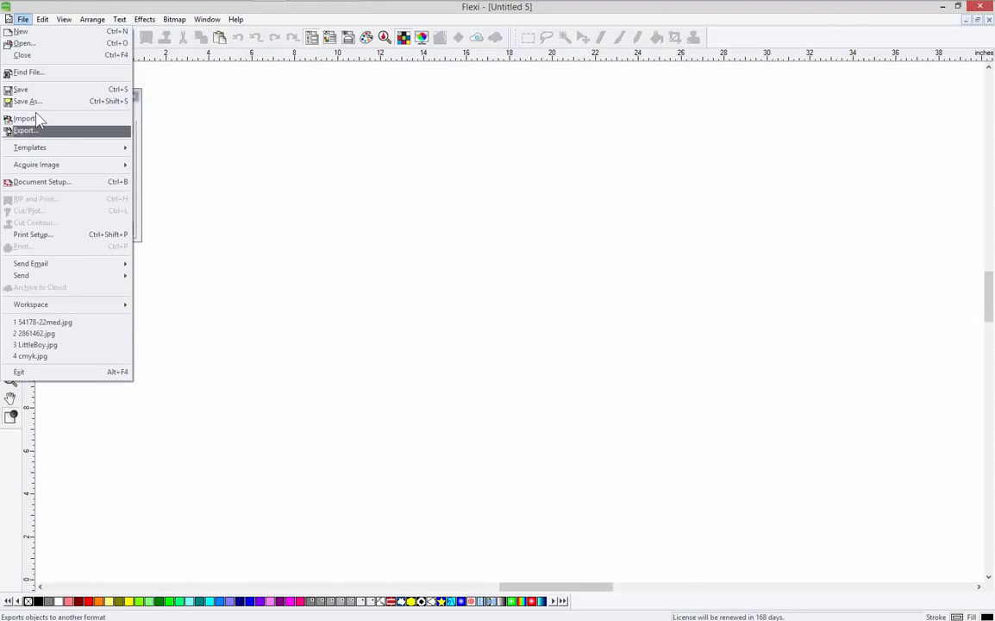
pyautogui.click(26, 43)
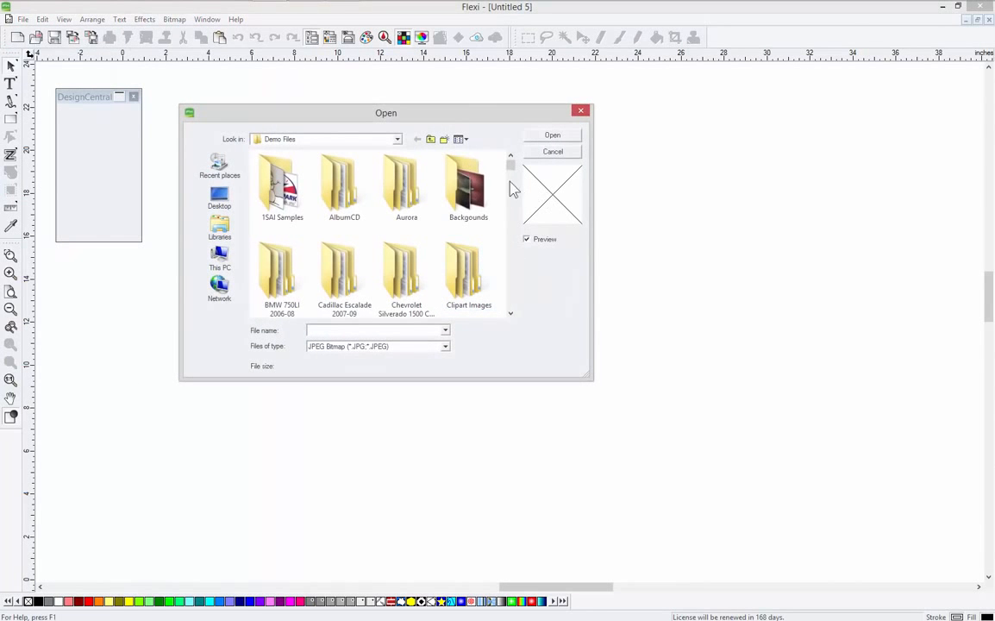
pyautogui.moveTo(509, 174); pyautogui.dragTo(513, 259)
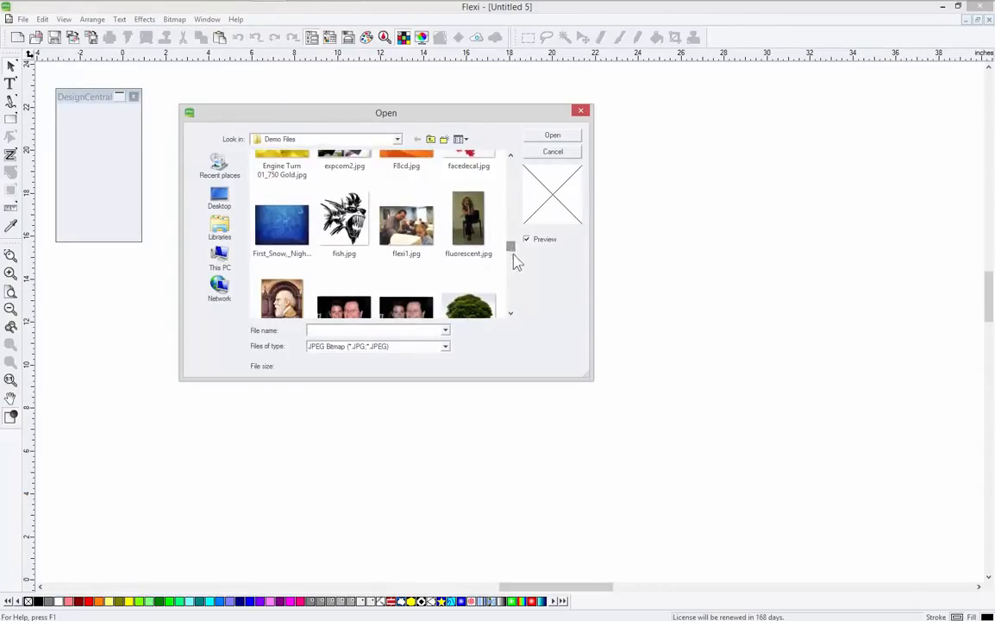
pyautogui.doubleClick(356, 226)
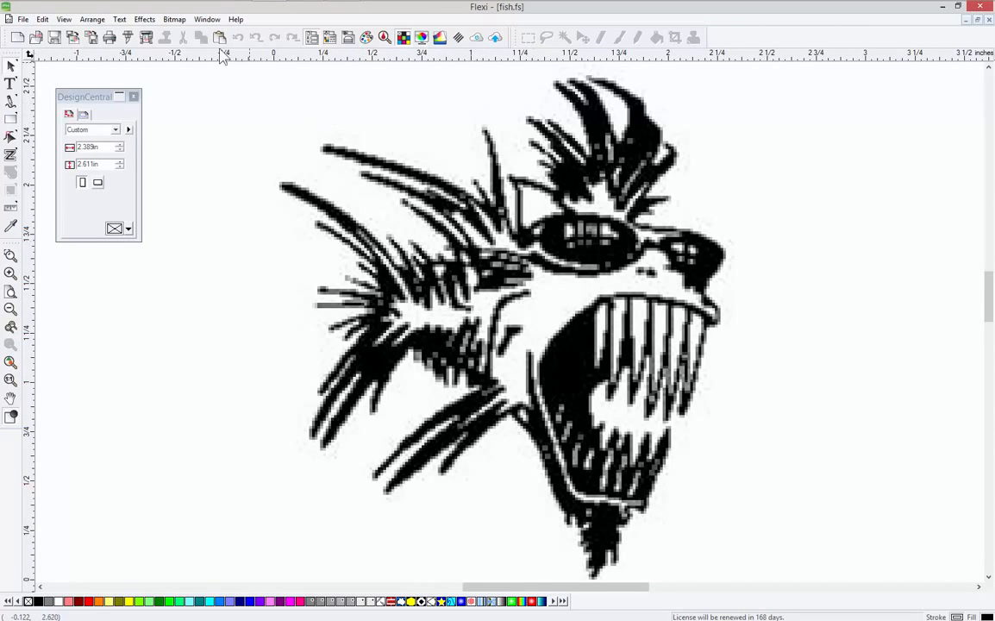
# - Vectorize the fish bitmap with the Bezier option and move the original bitmap to the left of the traced artwork
pyautogui.click(175, 19)
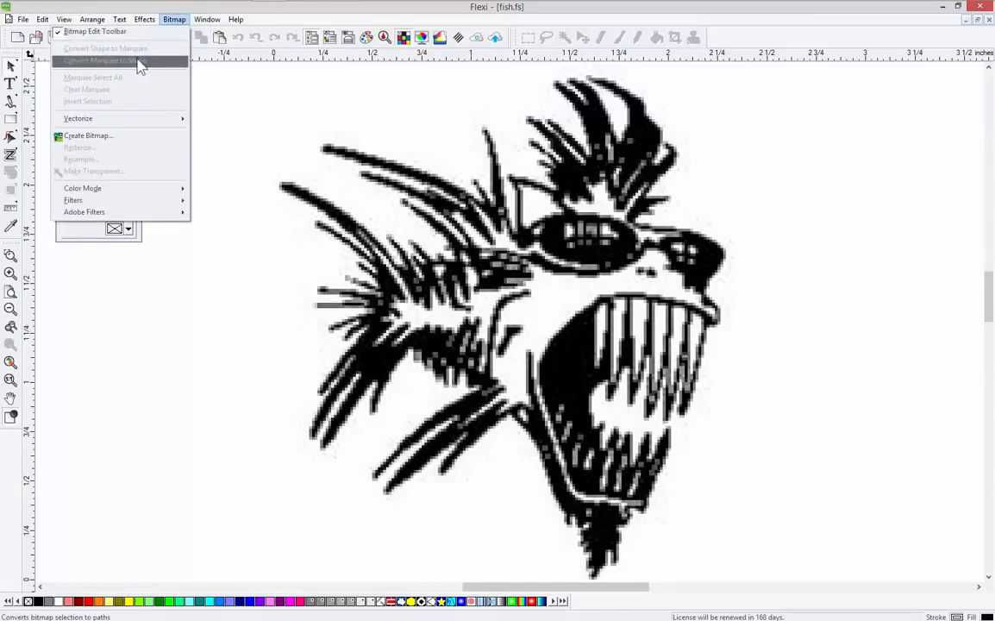
pyautogui.moveTo(121, 118)
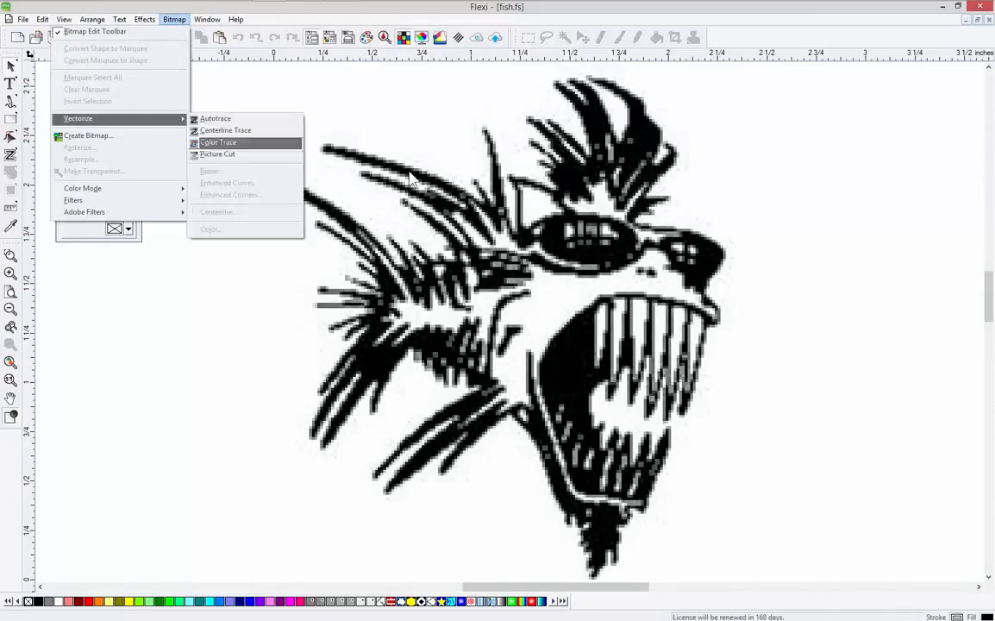
pyautogui.click(412, 178)
pyautogui.click(174, 19)
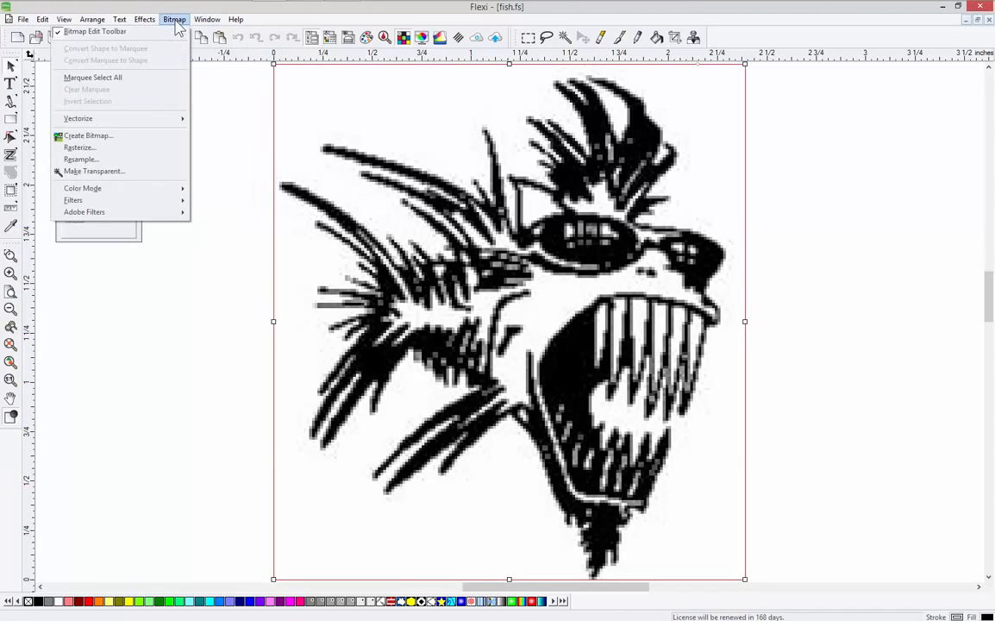
pyautogui.moveTo(153, 120)
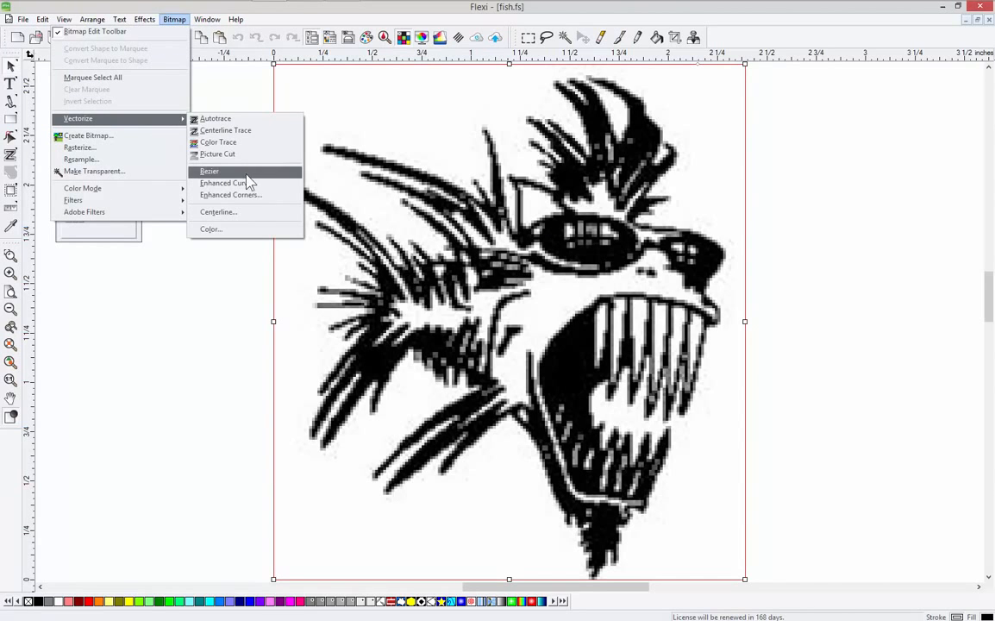
pyautogui.click(246, 175)
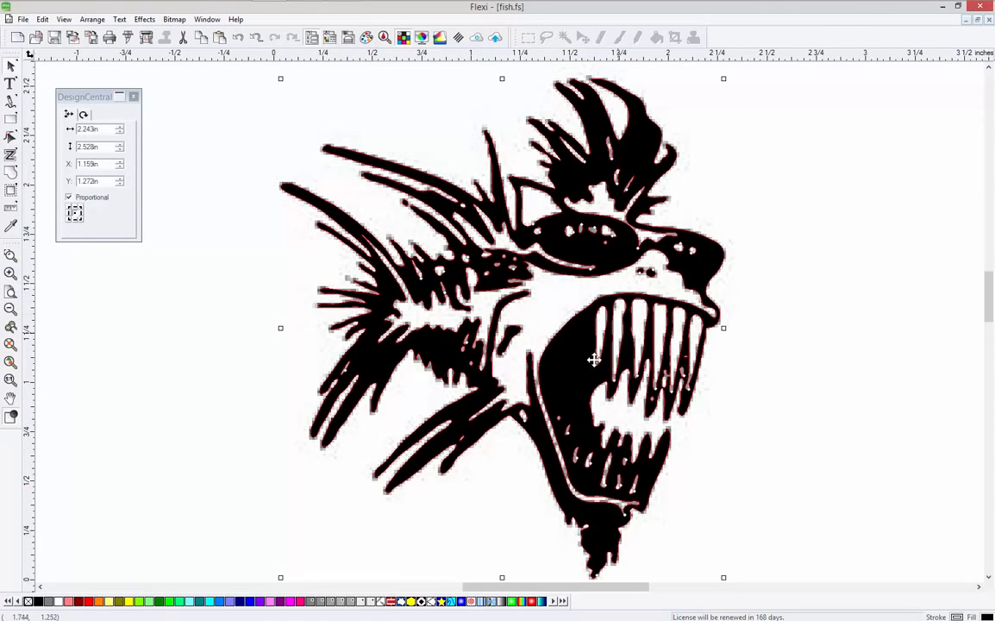
pyautogui.click(790, 183)
pyautogui.moveTo(706, 202); pyautogui.dragTo(191, 240)
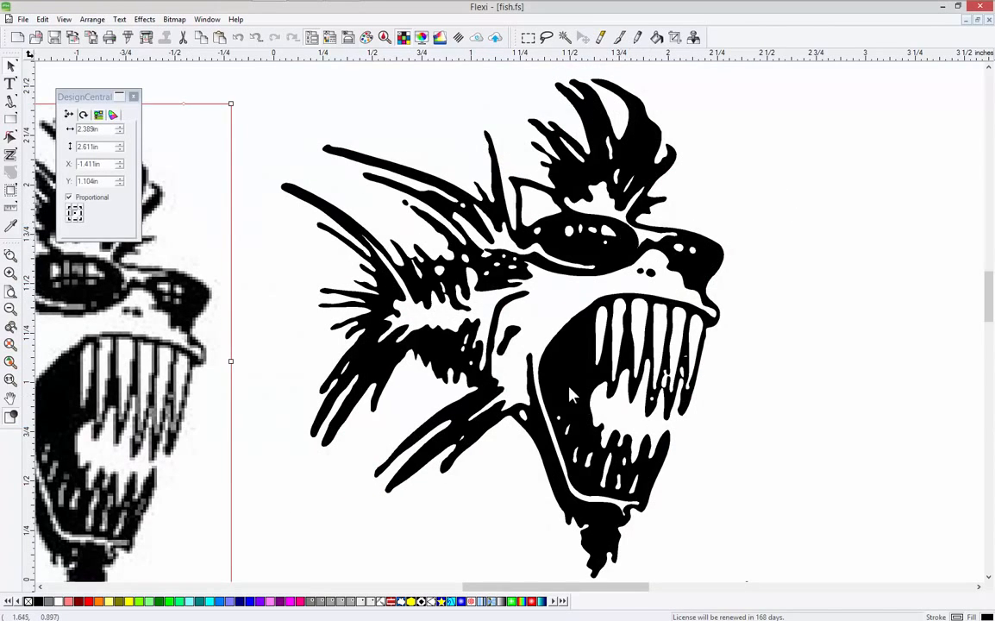
# - Toggle the traced fish between filled and outline display several times, ending in outline display
pyautogui.click(11, 417)
pyautogui.click(11, 419)
pyautogui.click(12, 417)
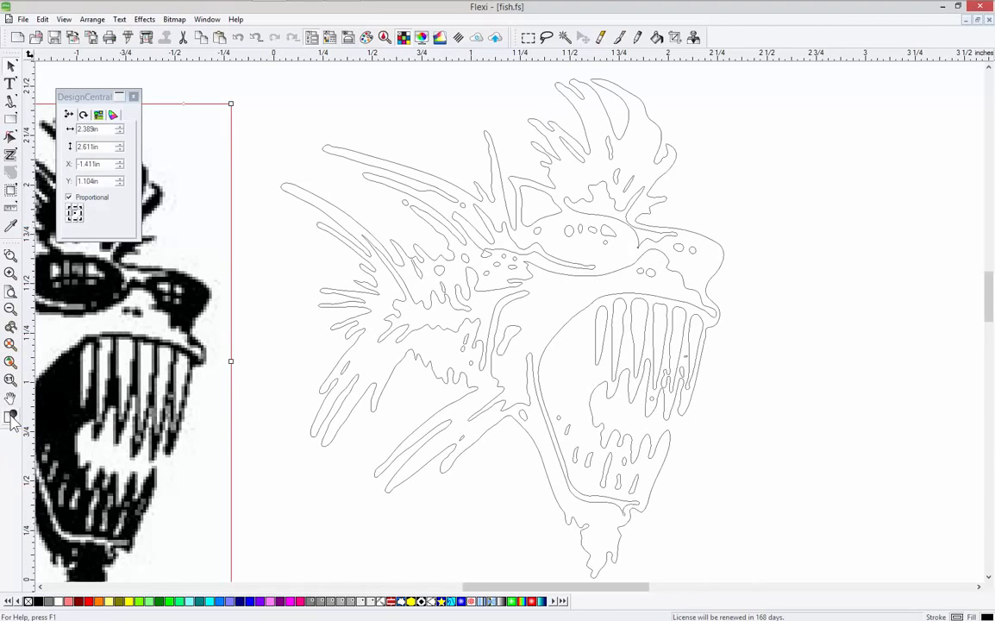
pyautogui.click(11, 417)
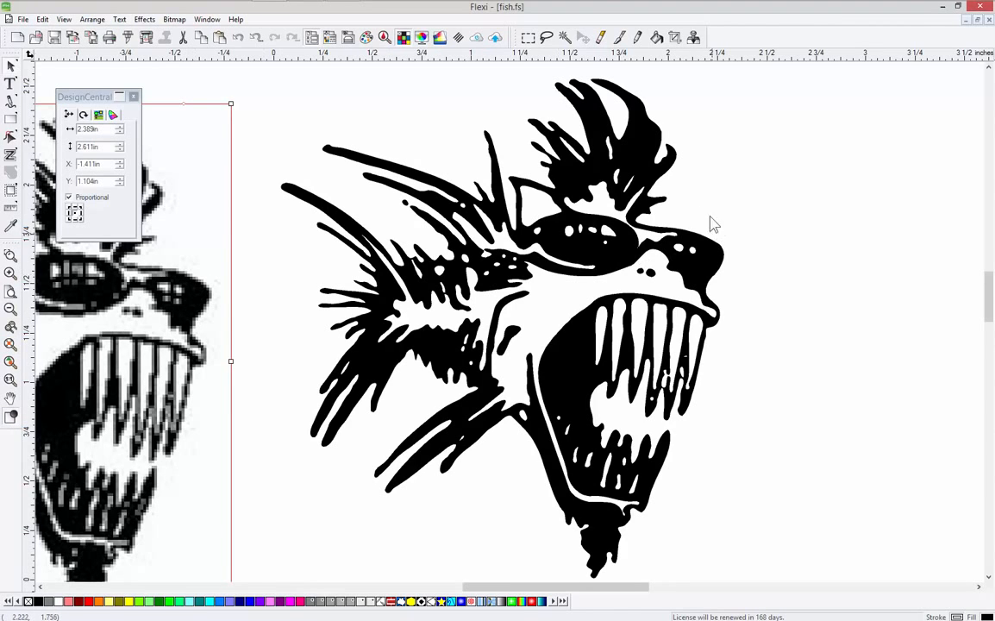
pyautogui.click(11, 418)
# - Zoom in on the traced fish's nose and select the path points around it for inspection
pyautogui.click(12, 256)
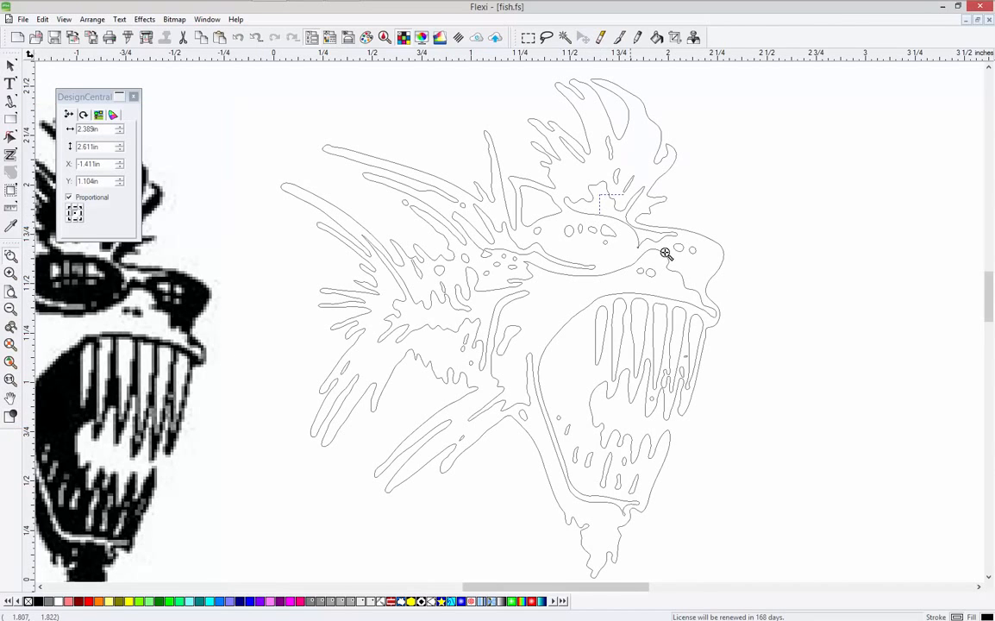
pyautogui.click(688, 289)
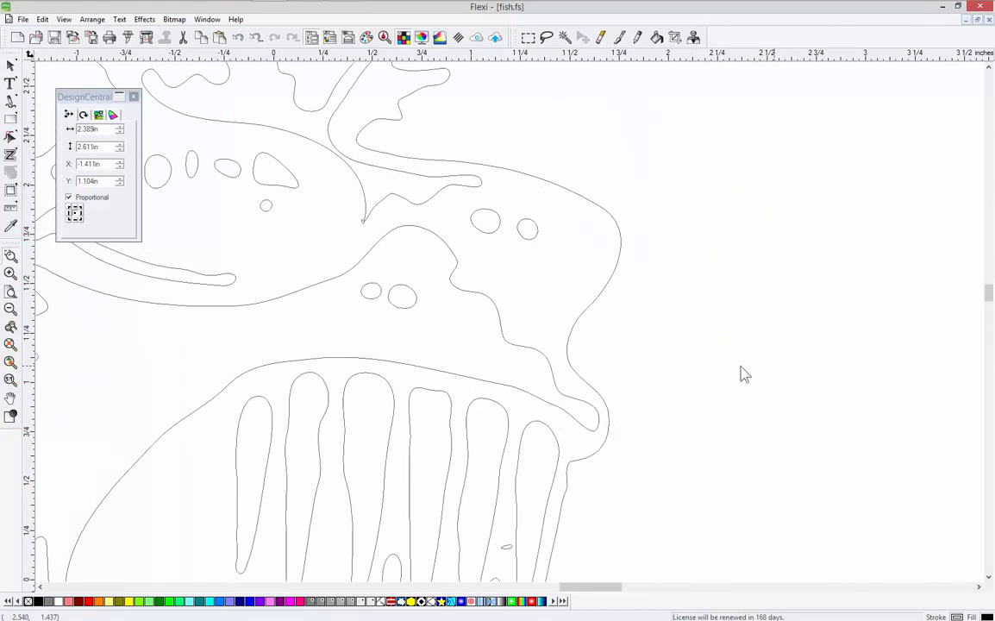
pyautogui.click(11, 136)
pyautogui.moveTo(492, 220); pyautogui.dragTo(681, 393)
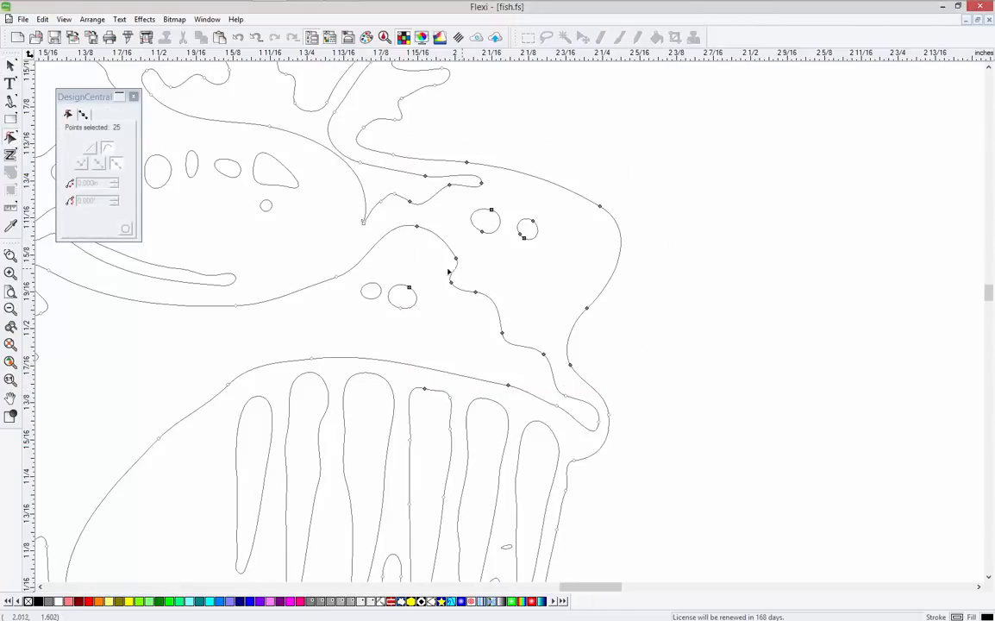
# - Bring both fish back into view, restore the filled display and return to the Select tool
pyautogui.click(10, 363)
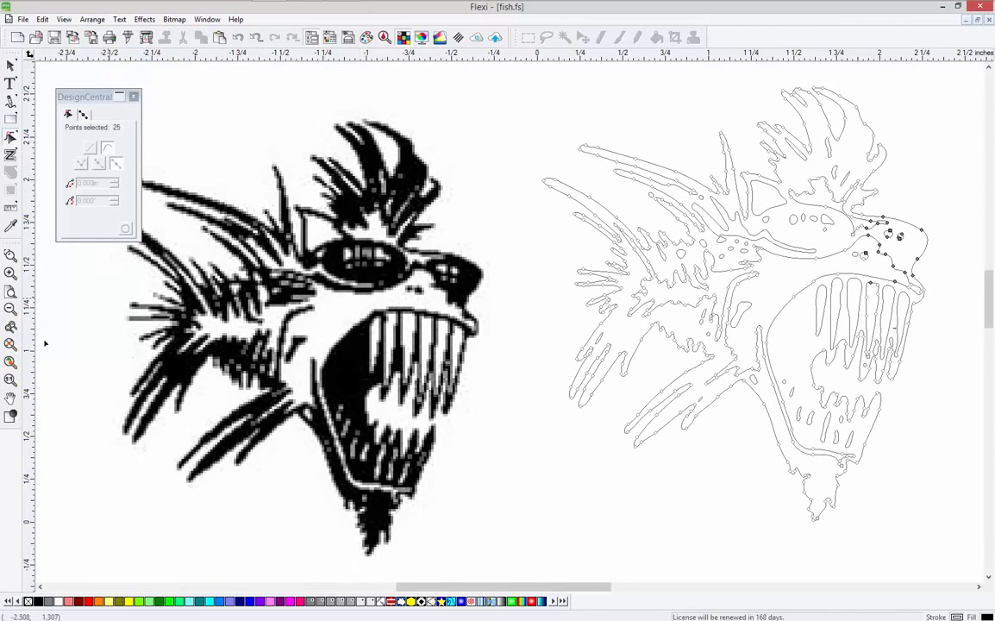
pyautogui.click(12, 416)
pyautogui.click(10, 68)
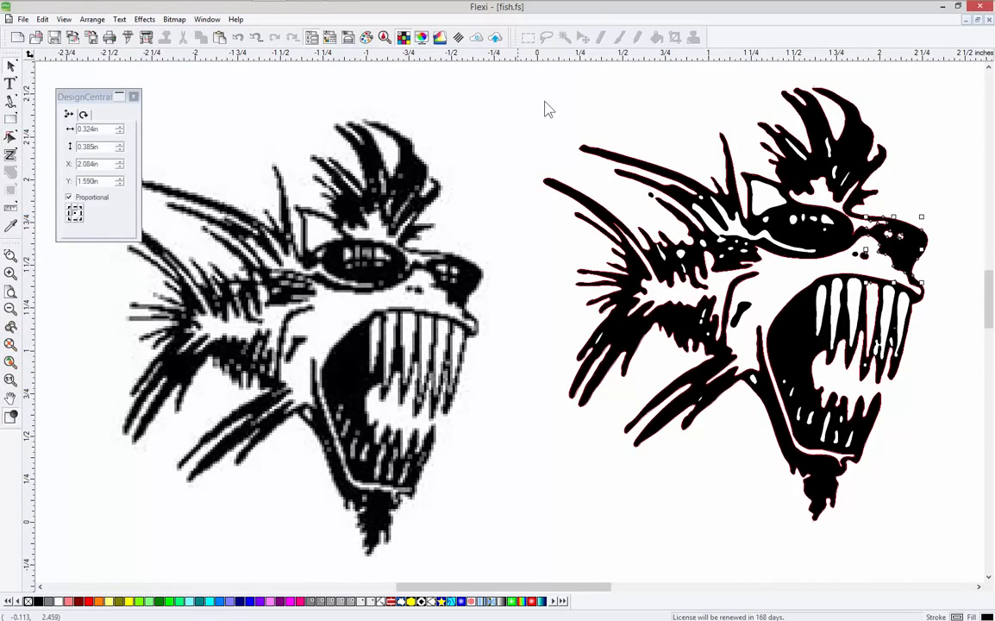
# - Select the original fish bitmap and review the available vectorize options, including Enhanced Corners, without applying one
pyautogui.click(332, 336)
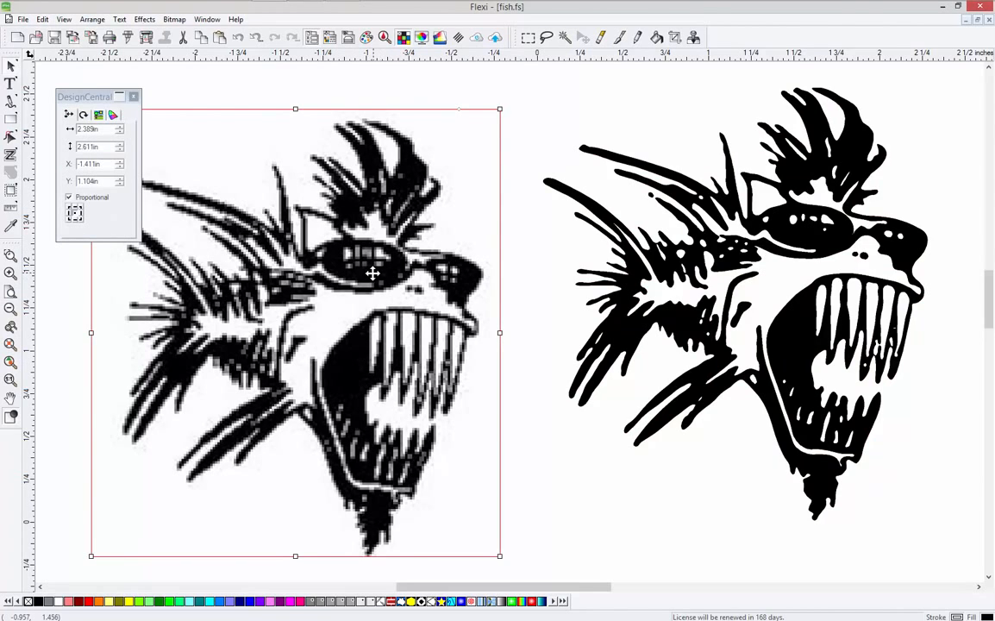
pyautogui.click(172, 19)
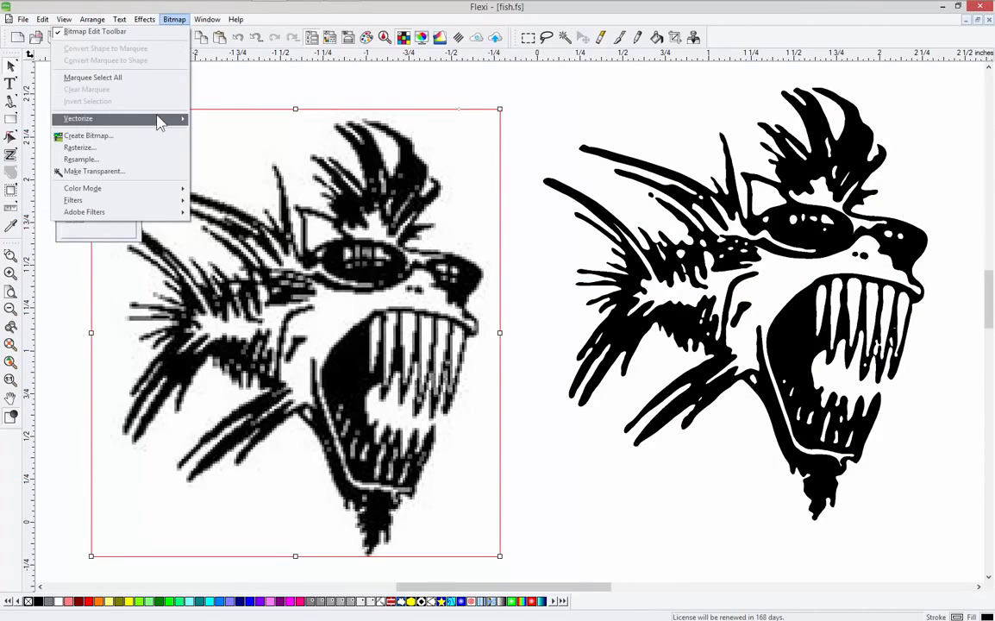
pyautogui.moveTo(176, 119)
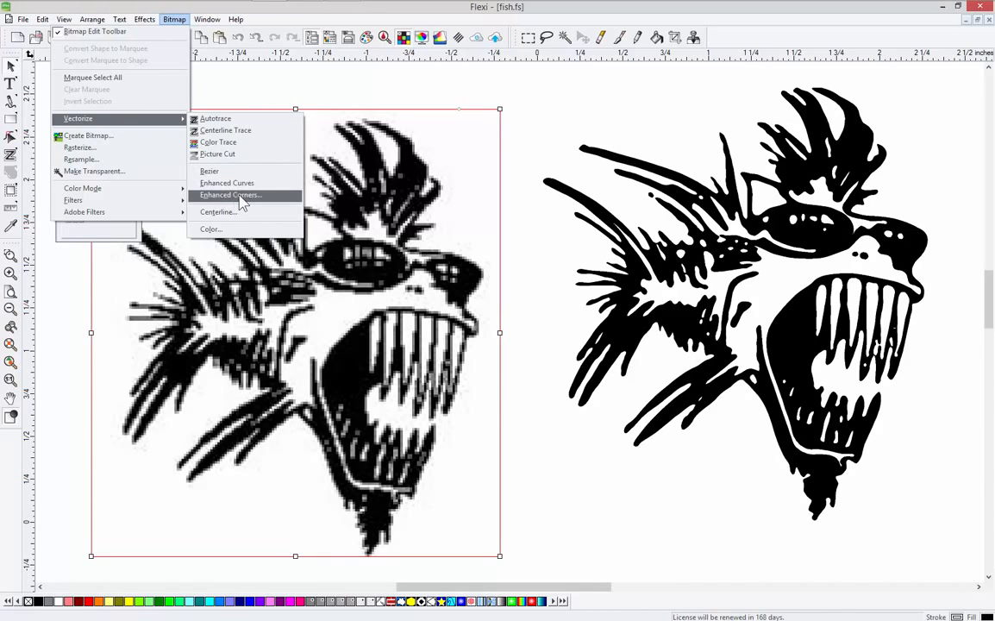
pyautogui.click(787, 48)
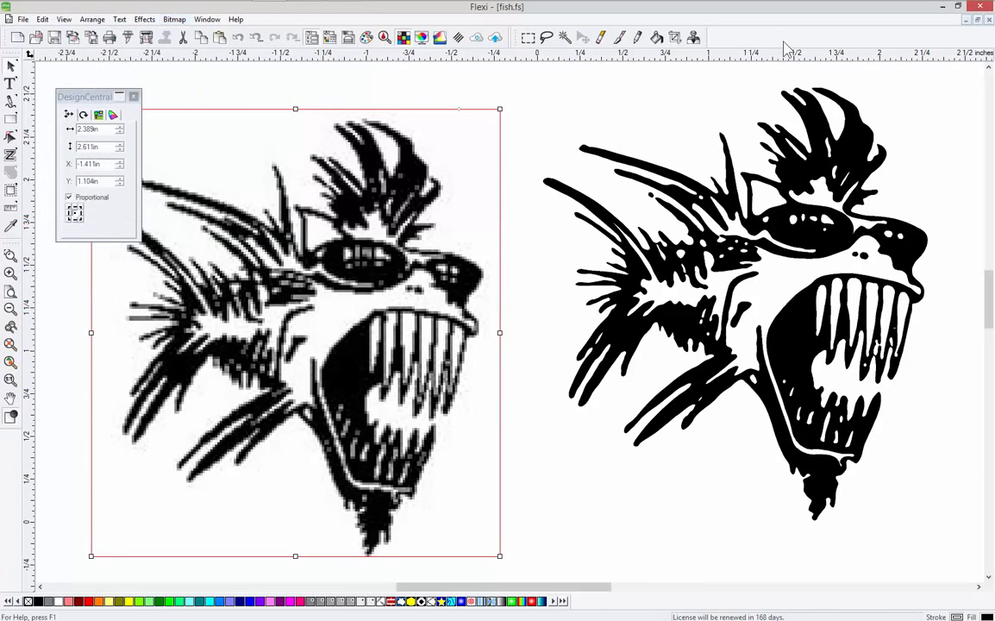